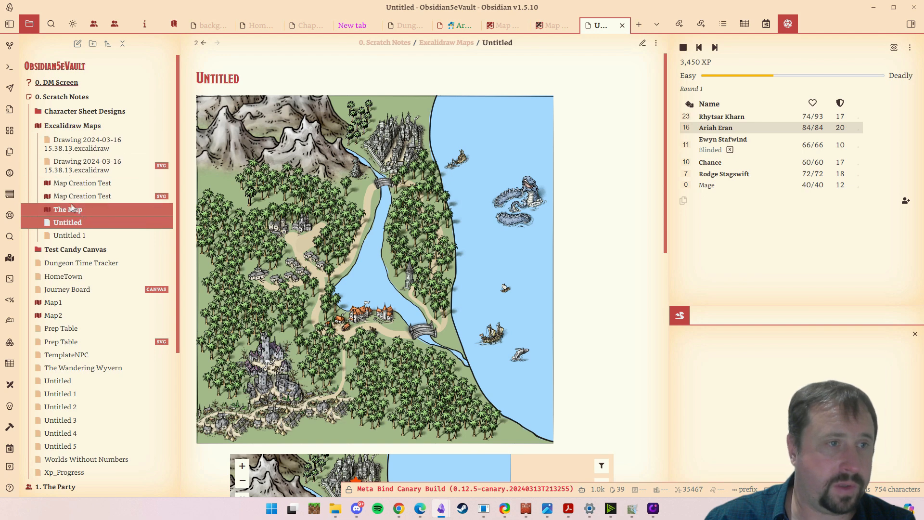
- Open the Map Creation Test drawing from the Excalidraw Maps folder and look over the whole map
left_click(76, 184)
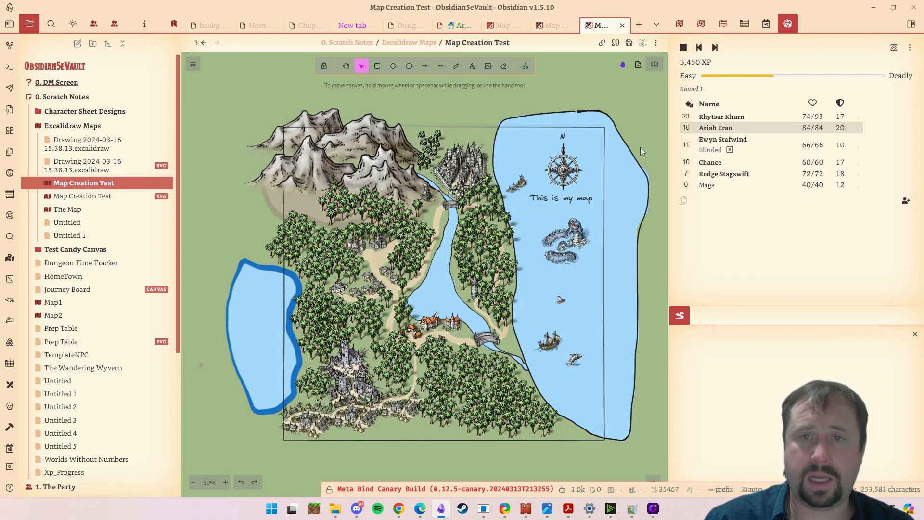
mouse_move(640, 141)
left_mouse_down()
mouse_move(636, 134)
mouse_move(542, 206)
mouse_move(666, 117)
mouse_move(626, 137)
left_mouse_up()
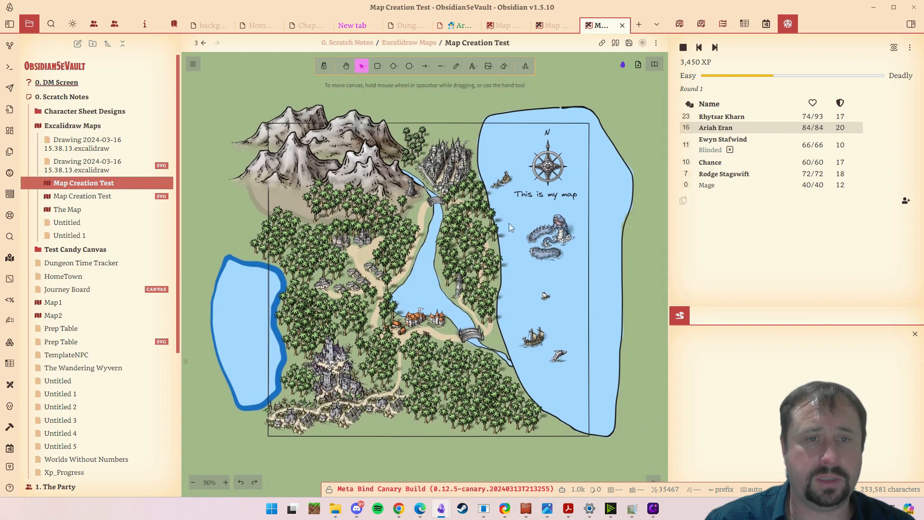
scroll(480, 262, "up", 10)
scroll(479, 265, "down", 10)
scroll(479, 261, "down", 3)
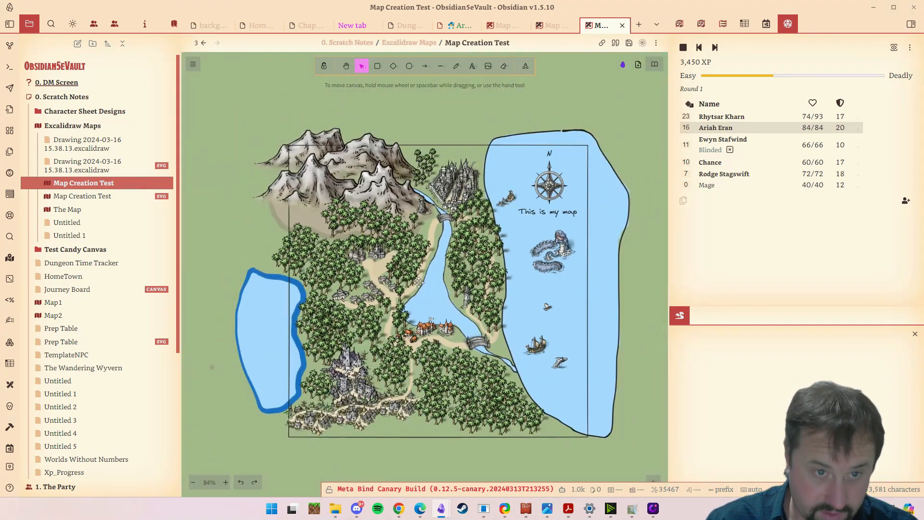
left_click_drag(410, 213, 440, 205)
left_click(444, 205)
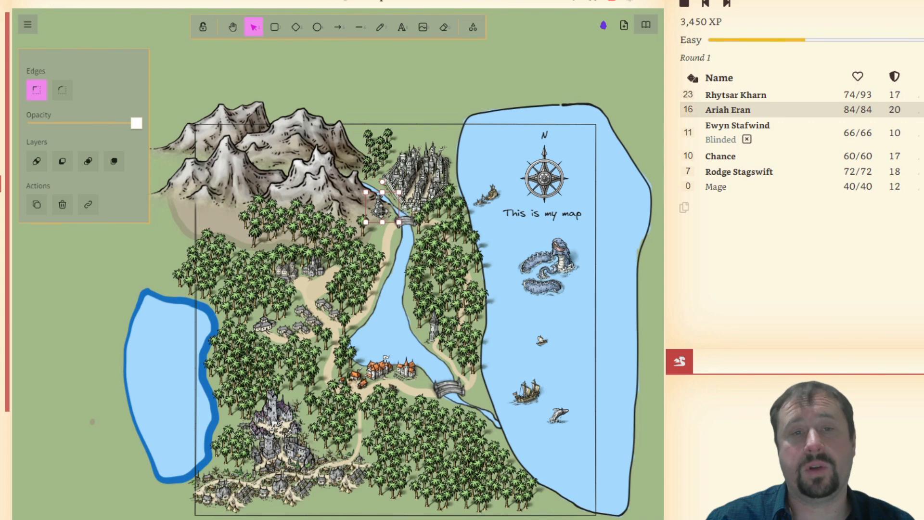
left_click_drag(381, 209, 381, 208)
left_click_drag(443, 344, 463, 302)
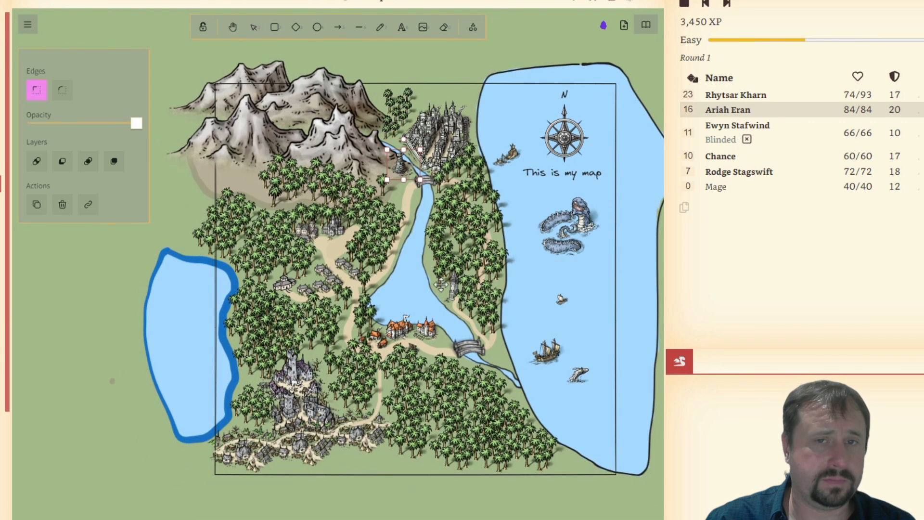
scroll(455, 274, "up", 3)
scroll(457, 273, "down", 2)
left_click_drag(474, 259, 438, 286)
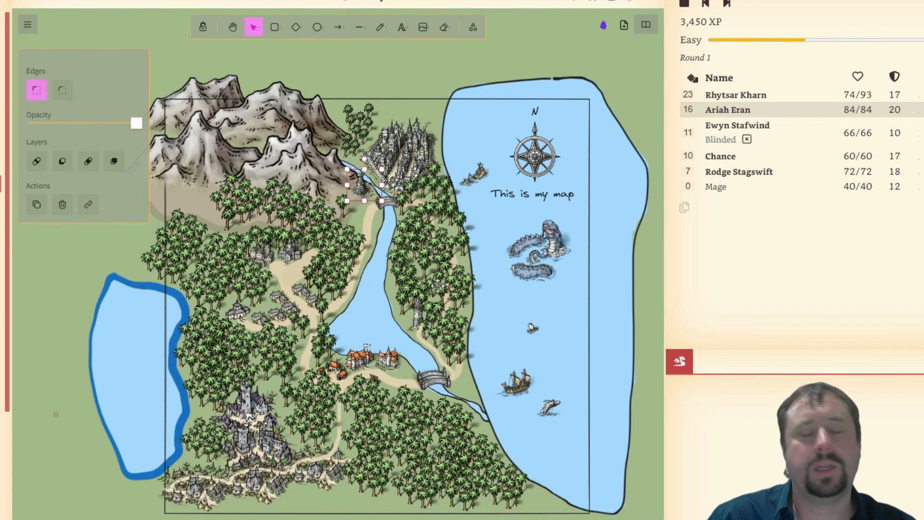
left_click(375, 68)
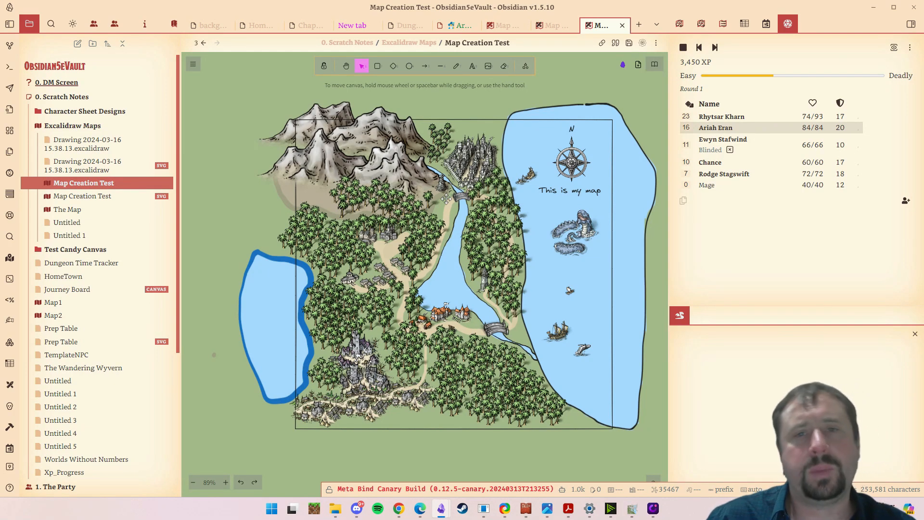
- Examine the map's forests, settlements, river crossings and coastline, both close up and as a whole
scroll(448, 240, "up", 3)
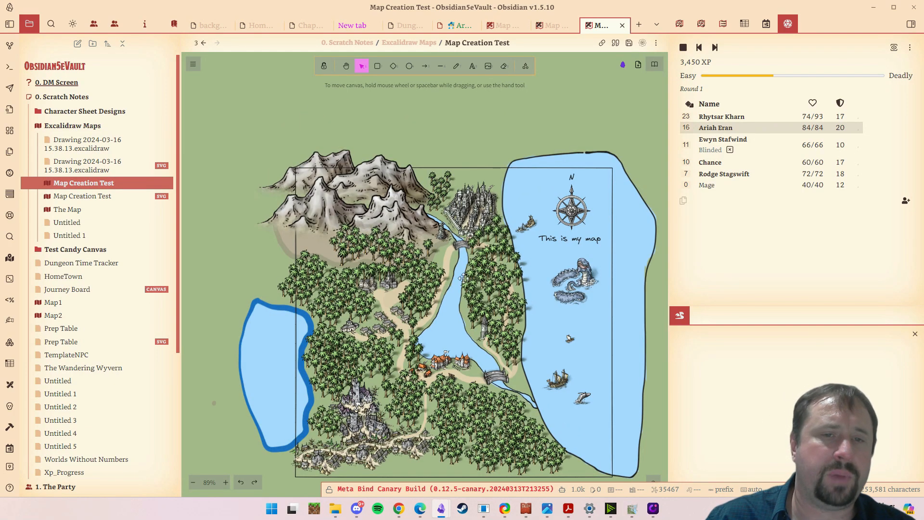
scroll(449, 250, "up", 3)
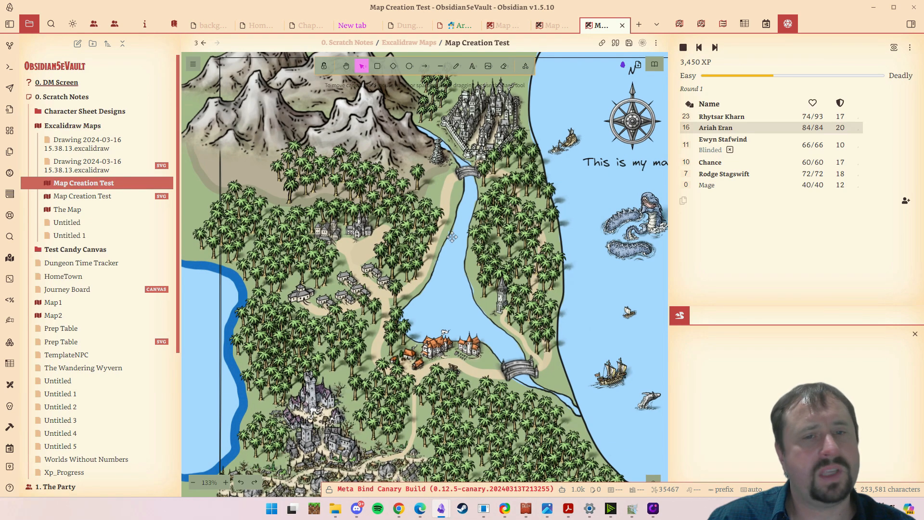
scroll(459, 237, "down", 3)
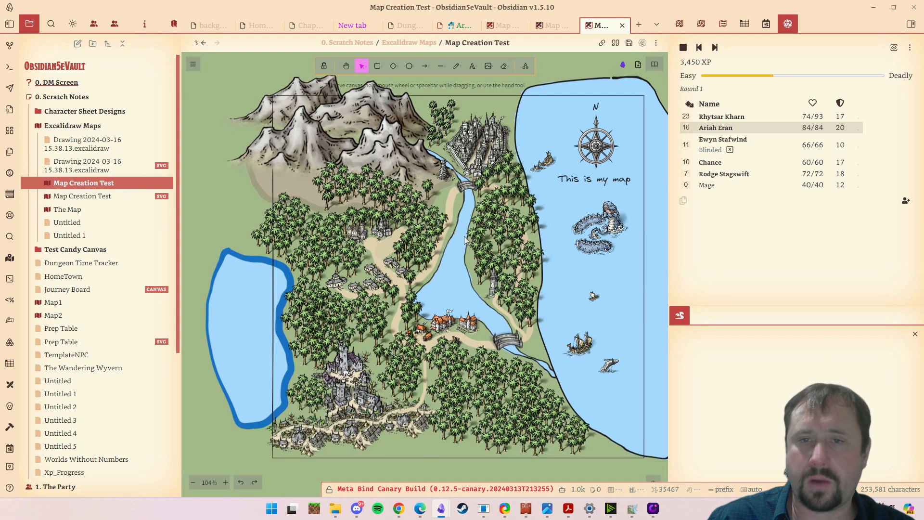
scroll(465, 239, "up", 1)
scroll(465, 240, "right", 1)
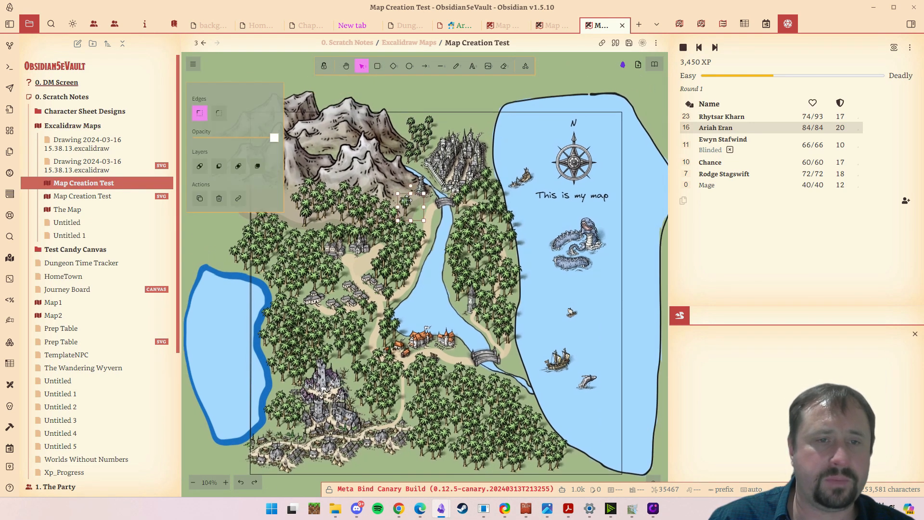
left_click(412, 201)
left_click_drag(413, 201, 408, 199)
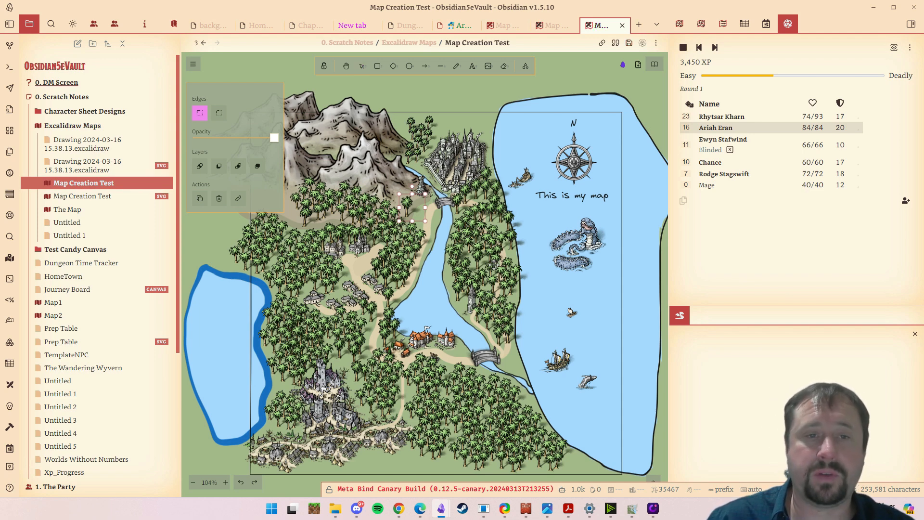
left_click_drag(459, 268, 456, 246)
scroll(462, 249, "down", 1)
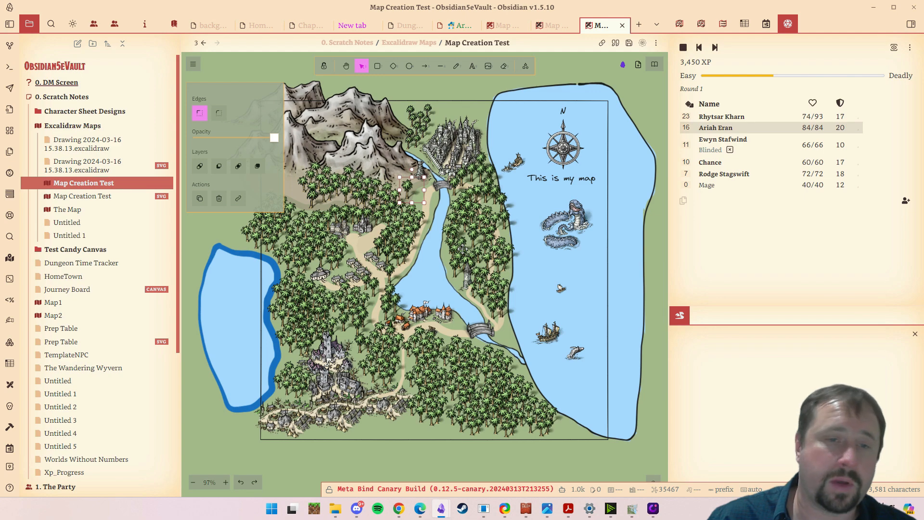
scroll(469, 328, "up", 5)
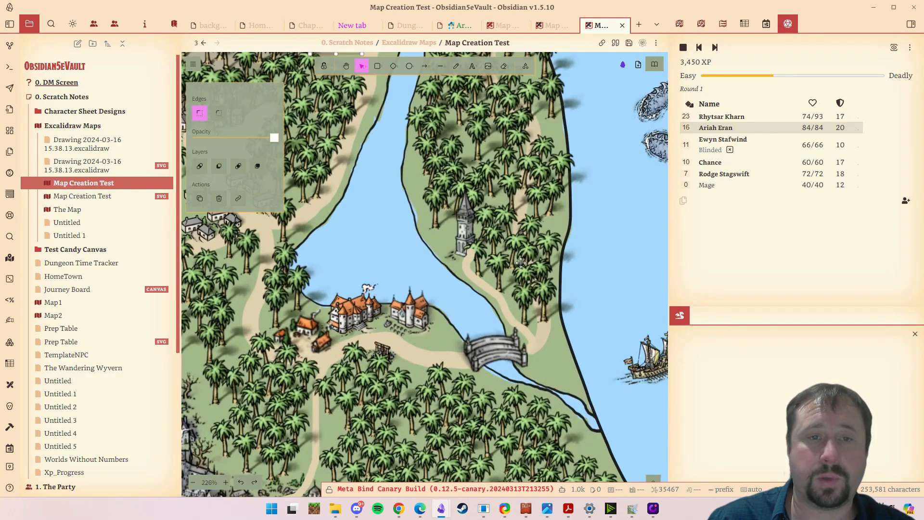
scroll(518, 293, "up", 1)
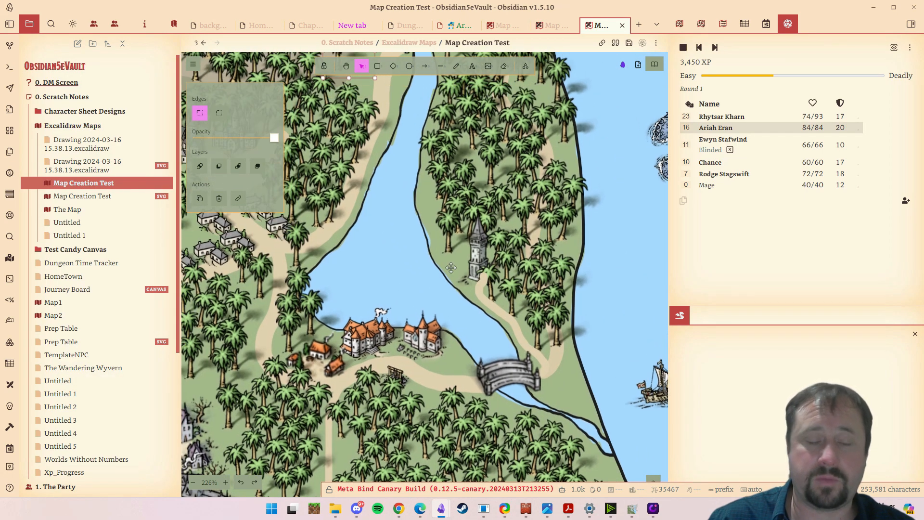
scroll(515, 306, "down", 5)
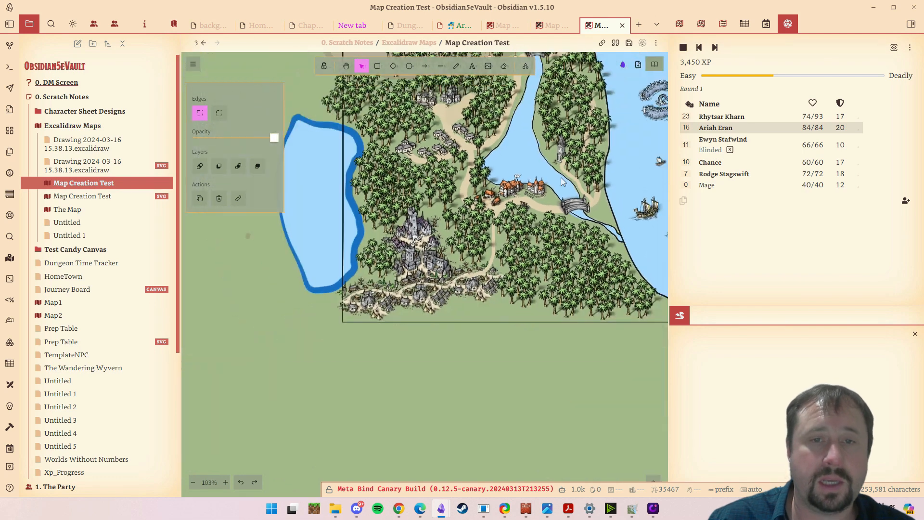
scroll(562, 182, "up", 2)
scroll(562, 182, "right", 3)
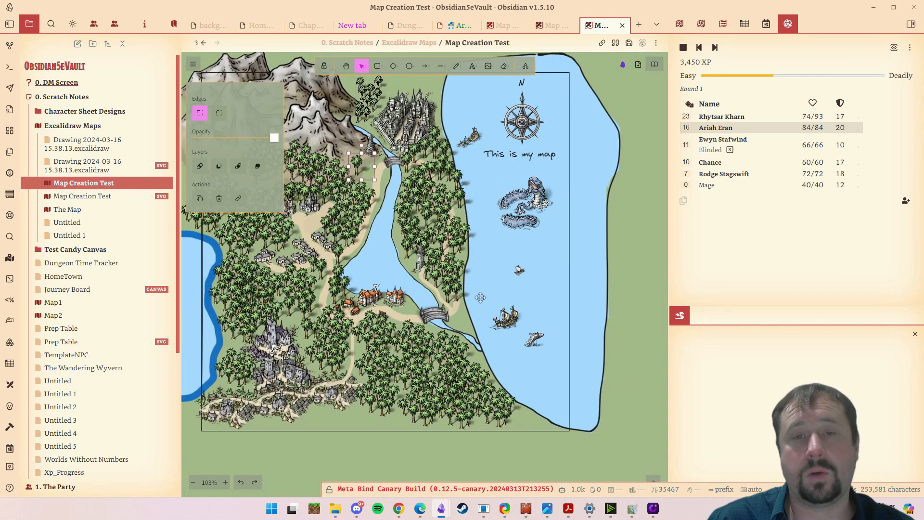
scroll(480, 297, "up", 1)
scroll(480, 298, "left", 3)
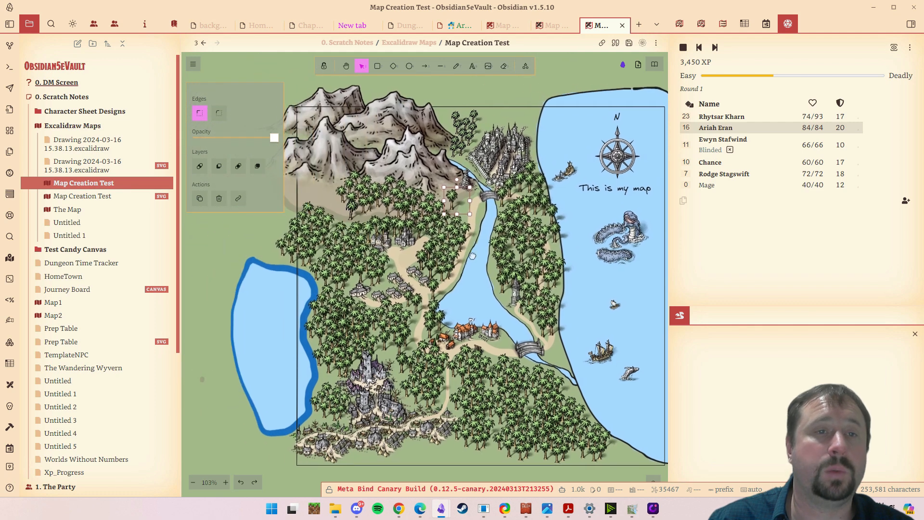
scroll(453, 237, "down", 1)
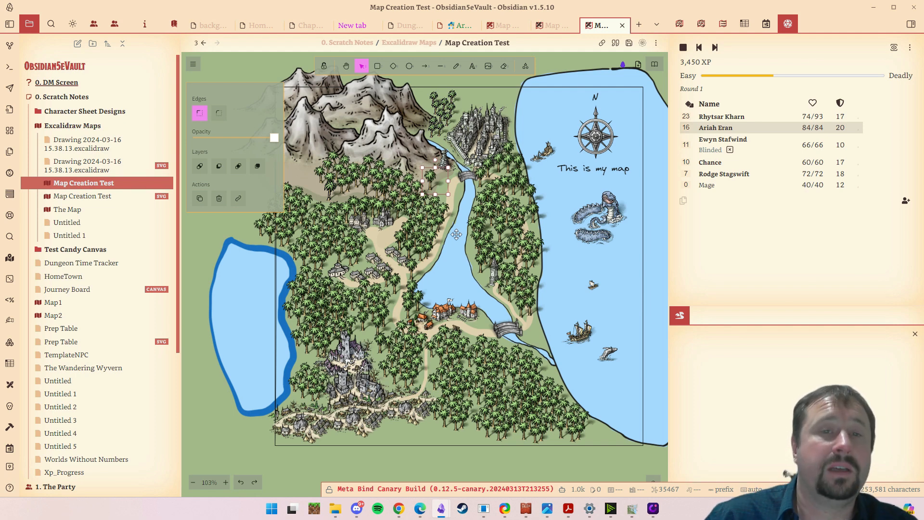
left_click(456, 235)
scroll(514, 241, "up", 1)
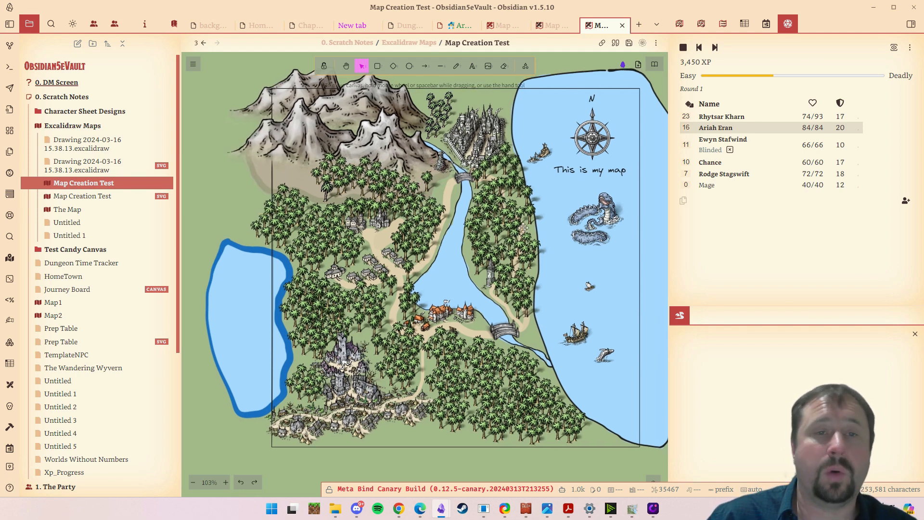
scroll(514, 241, "right", 1)
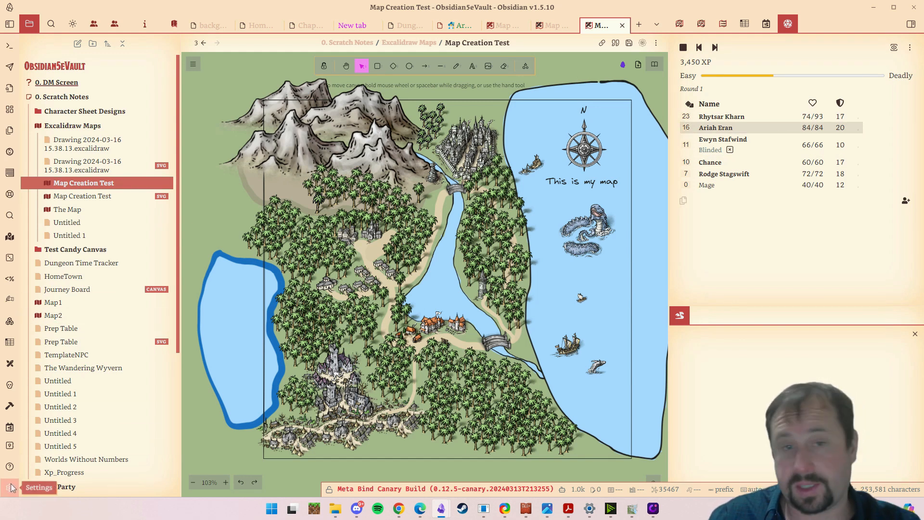
- Search the community plugins for "Excalid", view the Excalidraw plugin's details, and close the settings
left_click(9, 487)
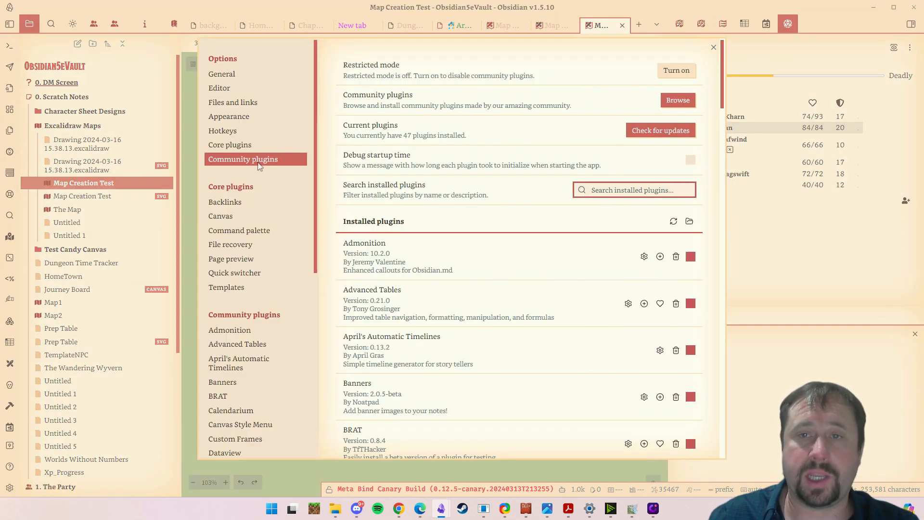
left_click(678, 101)
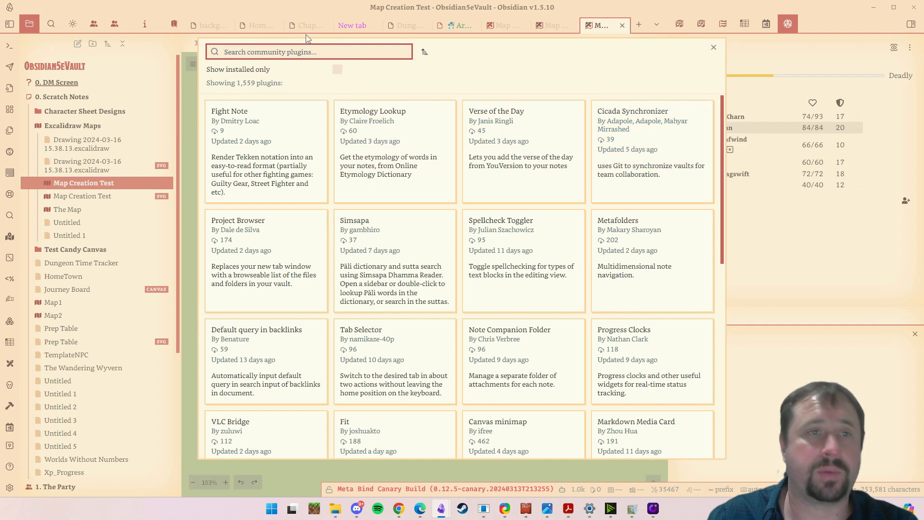
type("Excalid")
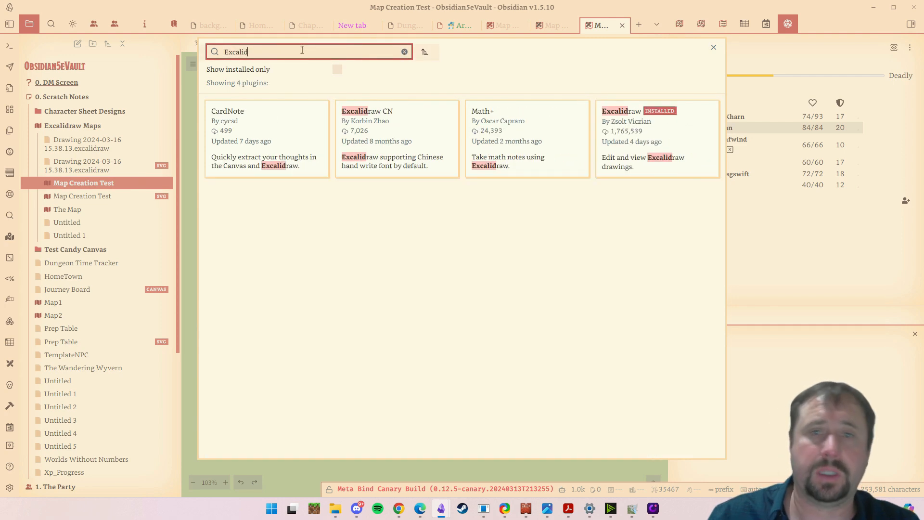
left_click(640, 137)
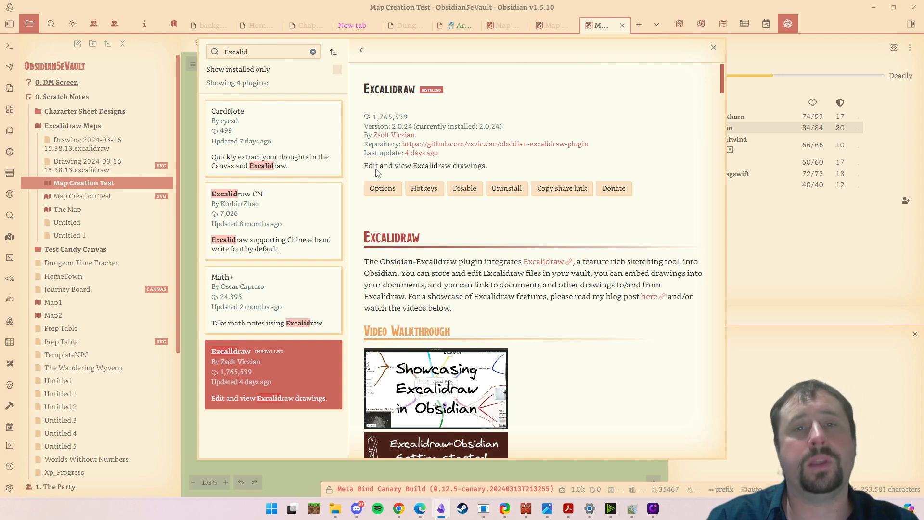
left_click(714, 47)
key("Escape")
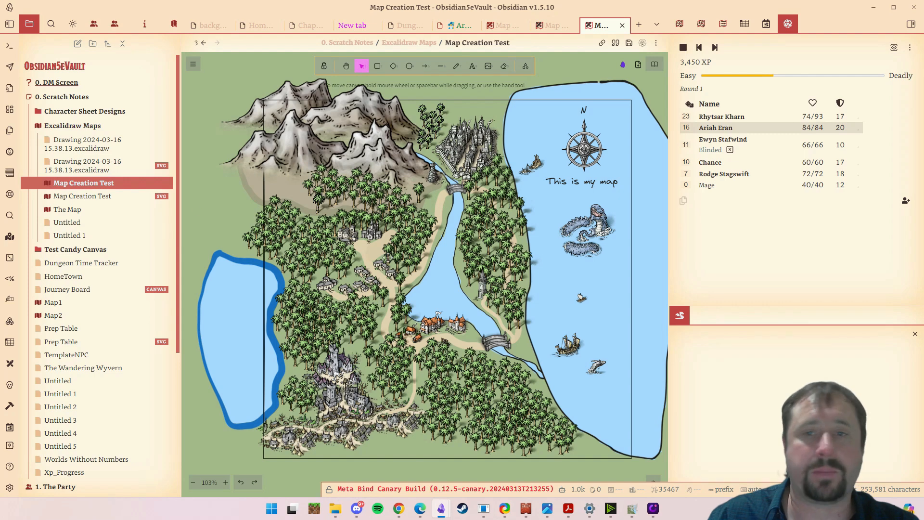
- Create a new Excalidraw drawing in the Excalidraw Maps folder
right_click(74, 129)
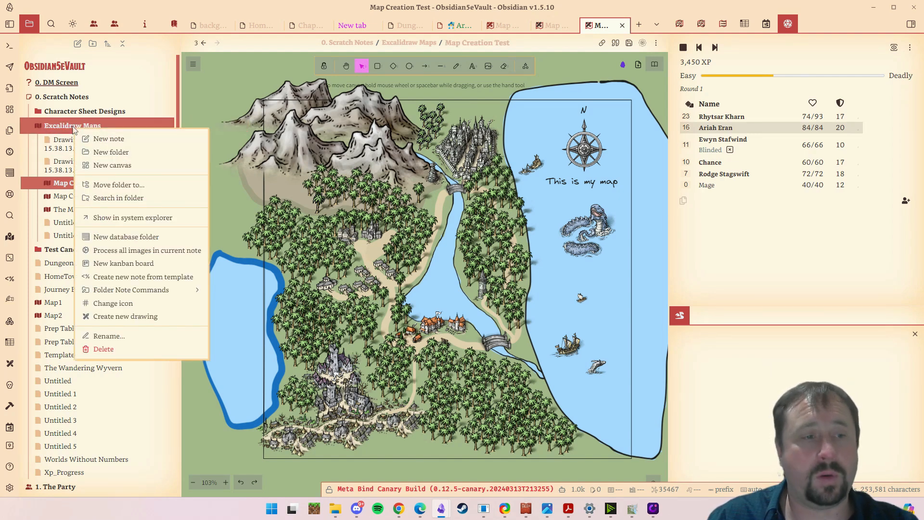
left_click(126, 317)
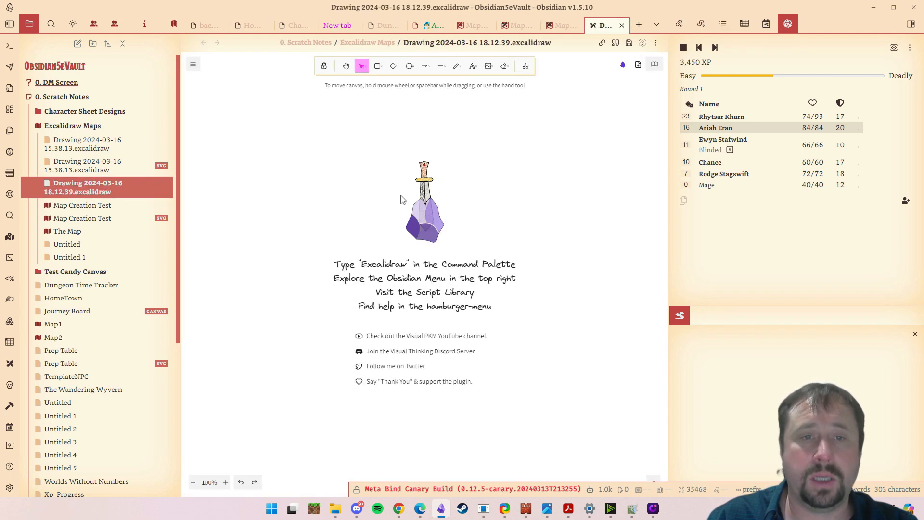
right_click(423, 180)
left_click(494, 203)
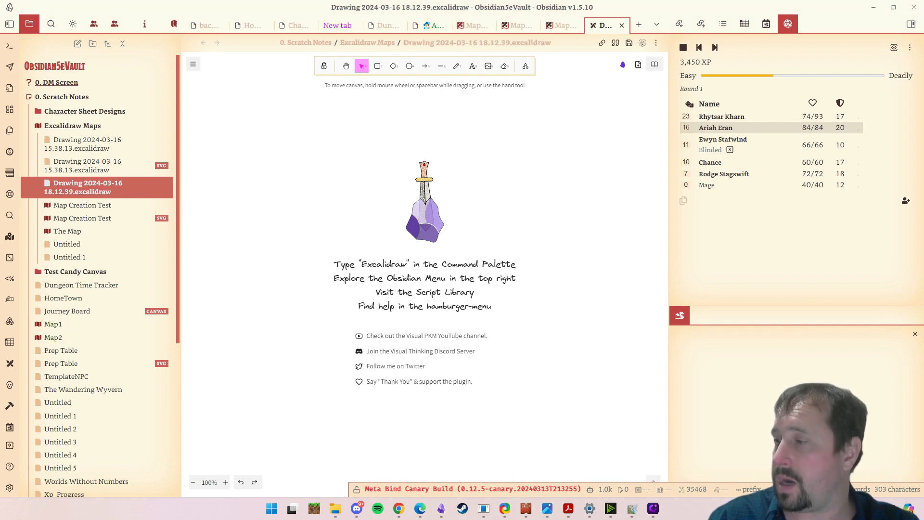
- Switch to Chrome and bring up MapForge's Sources of Mapping Assets page among the already open asset sites
key("alt+Tab")
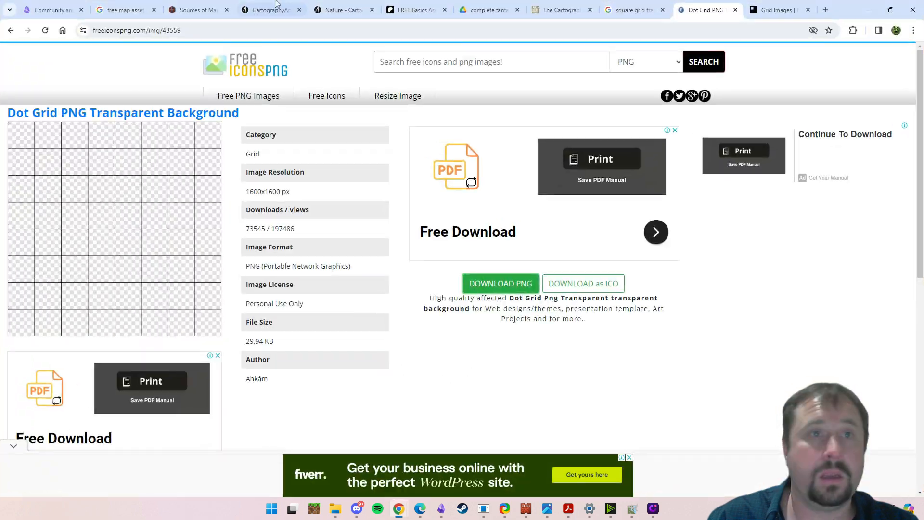
left_click(270, 9)
left_click(196, 7)
left_click(246, 10)
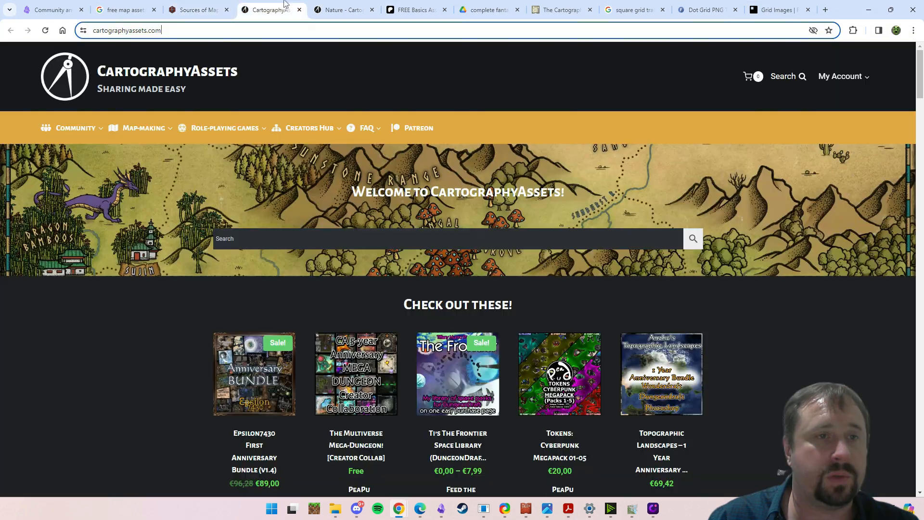
left_click(212, 7)
scroll(617, 238, "up", 6)
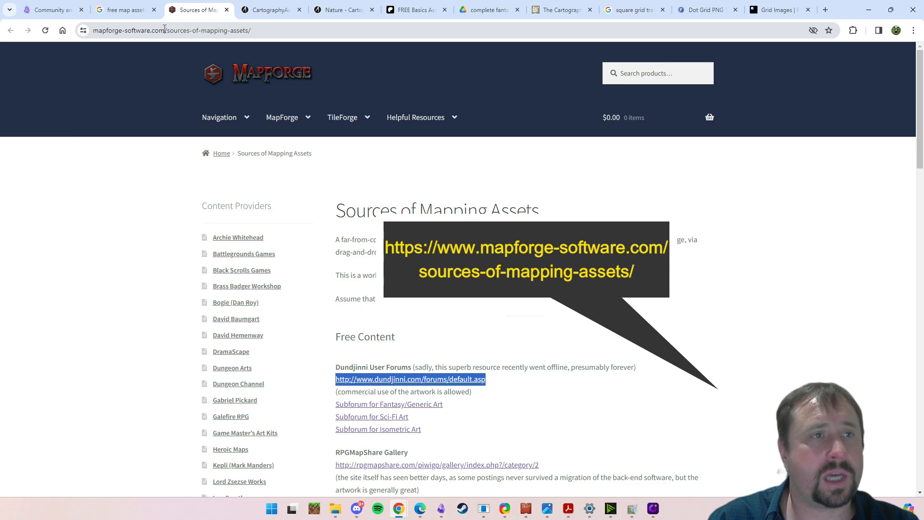
- Highlight the Sources of Mapping Assets page's address and look through its list of free content links
left_click_drag(162, 32, 93, 31)
left_click_drag(288, 30, 93, 30)
left_click(914, 359)
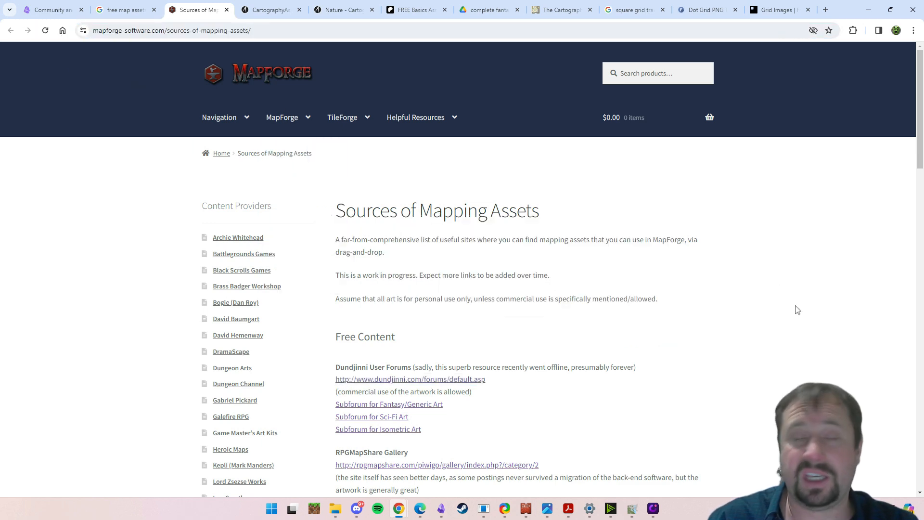
scroll(780, 308, "down", 3)
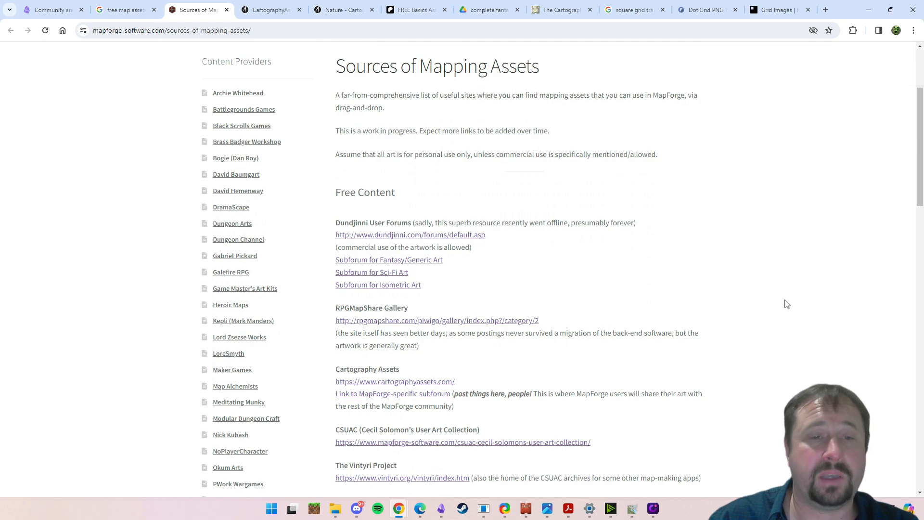
scroll(757, 296, "down", 12)
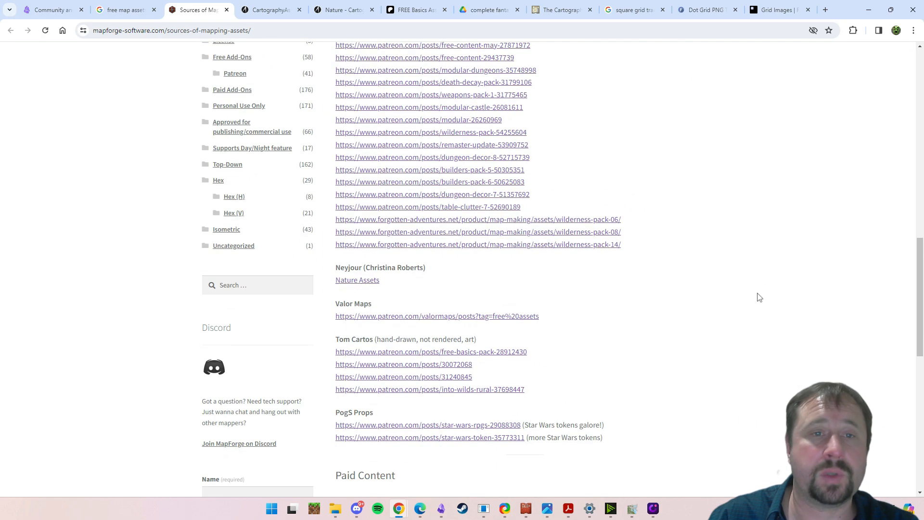
- Return to the Google results for free map assets and highlight the search query "free map assets"
scroll(755, 298, "up", 7)
scroll(758, 294, "up", 10)
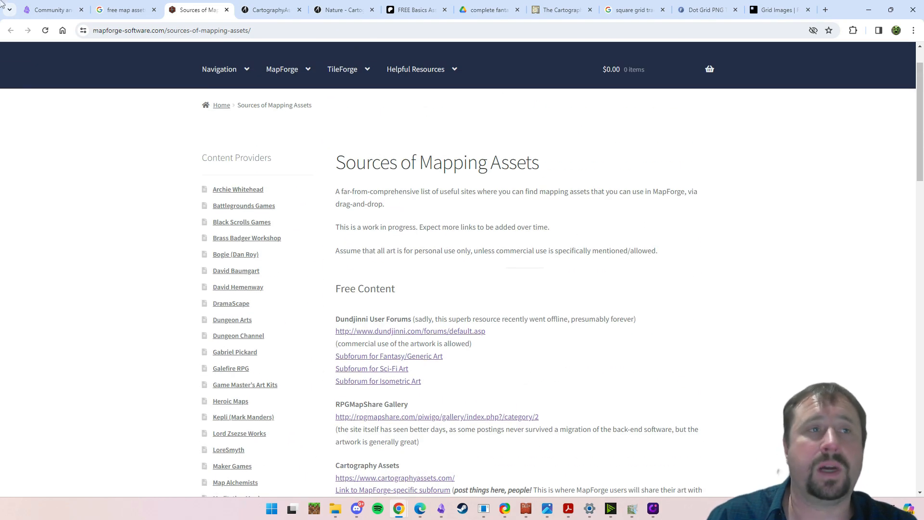
left_click(131, 4)
left_click_drag(134, 64, 3, 64)
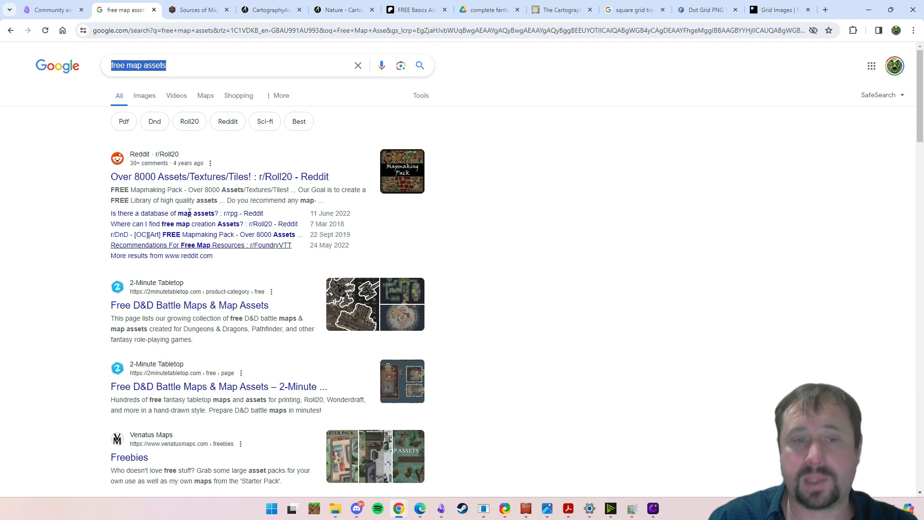
- Go back to MapForge's Sources of Mapping Assets page and highlight the note about personal and commercial use of the art
left_click(194, 8)
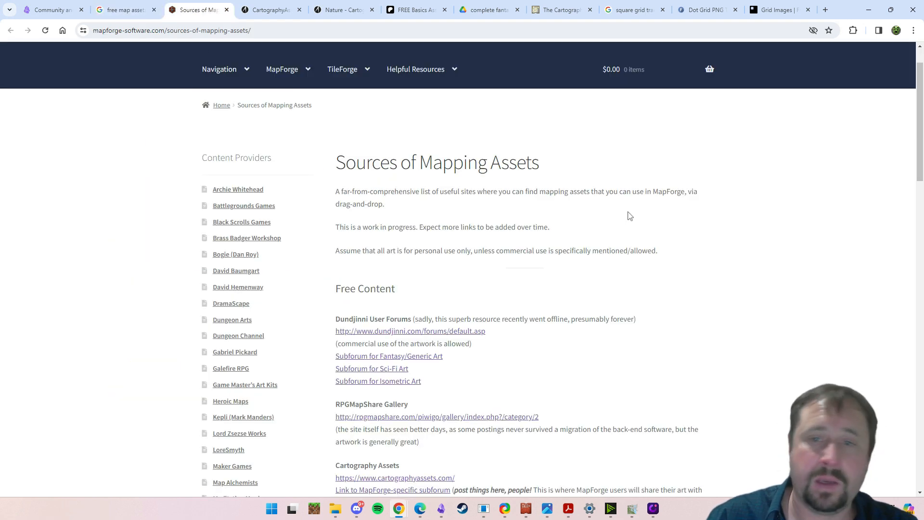
left_click_drag(691, 246, 369, 228)
left_click(669, 241)
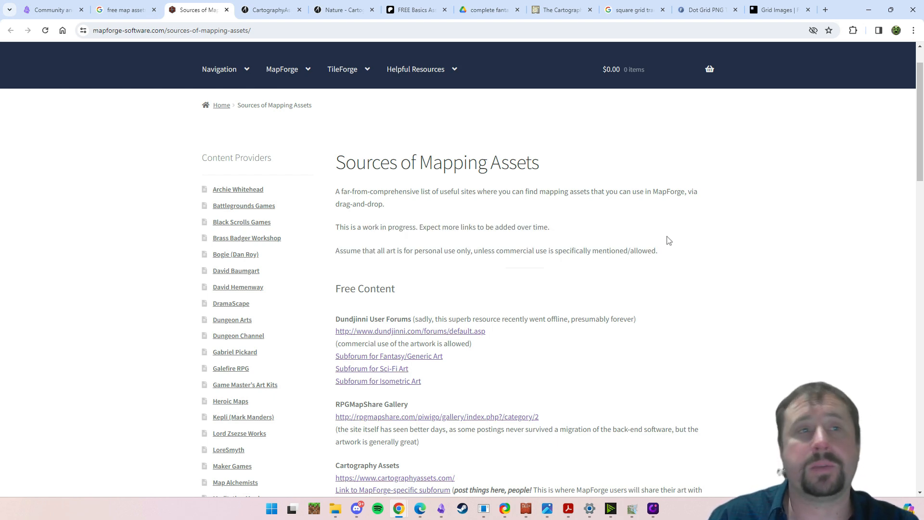
- Bring up the CartographyAssets home page, point out its address, and look over its map-making asset categories and featured packs
left_click(271, 9)
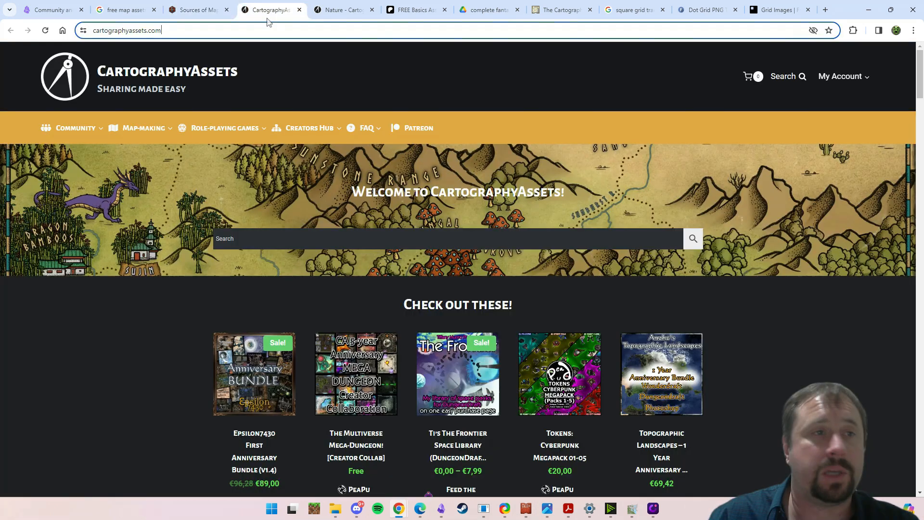
left_click(177, 31)
scroll(85, 357, "down", 4)
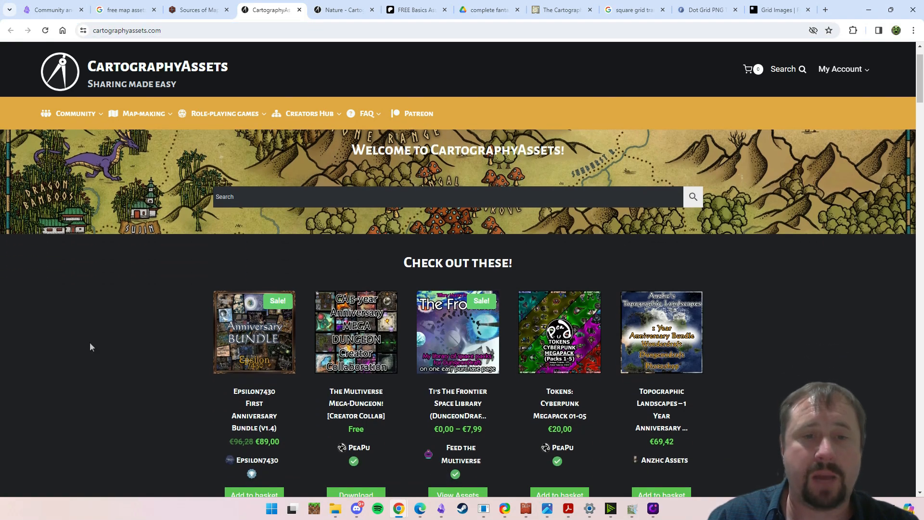
scroll(90, 343, "up", 4)
mouse_move(86, 136)
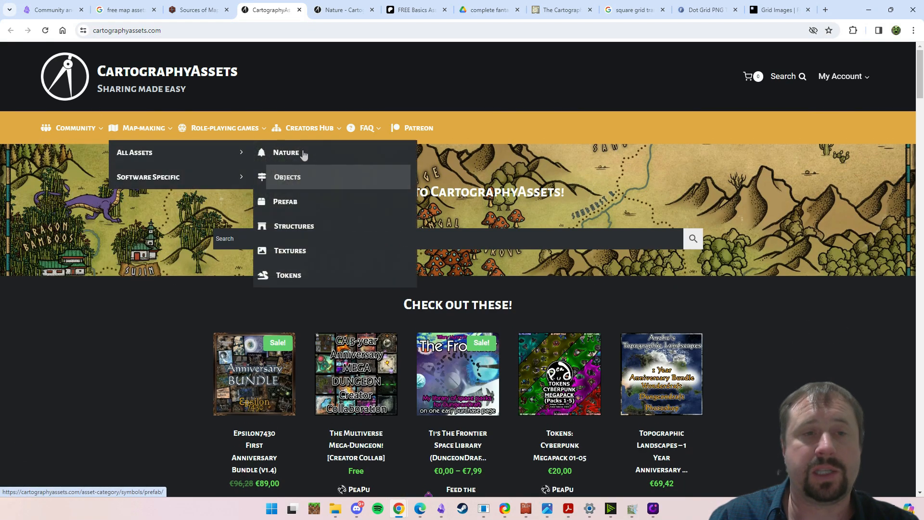
scroll(112, 322, "down", 5)
scroll(602, 295, "up", 2)
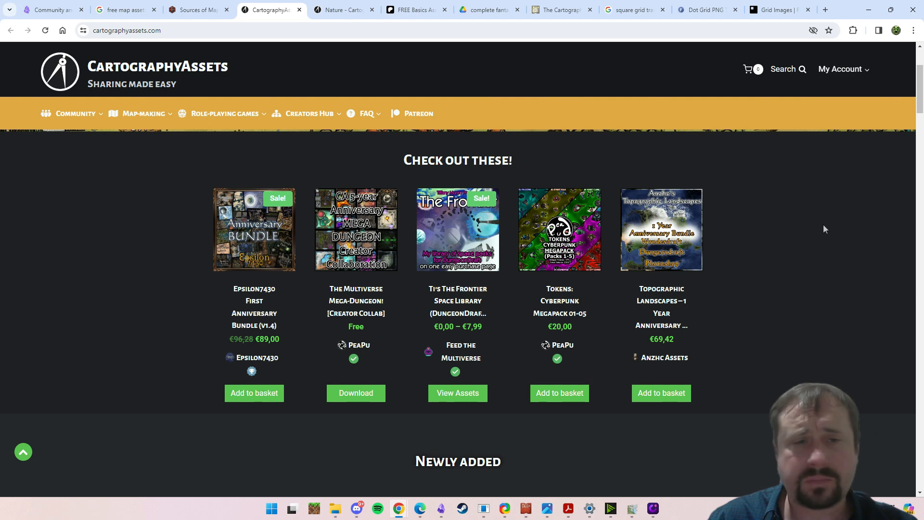
- Open the Structures category of the CartographyAssets map-making assets and look through its first page of packs
mouse_move(139, 114)
mouse_move(134, 138)
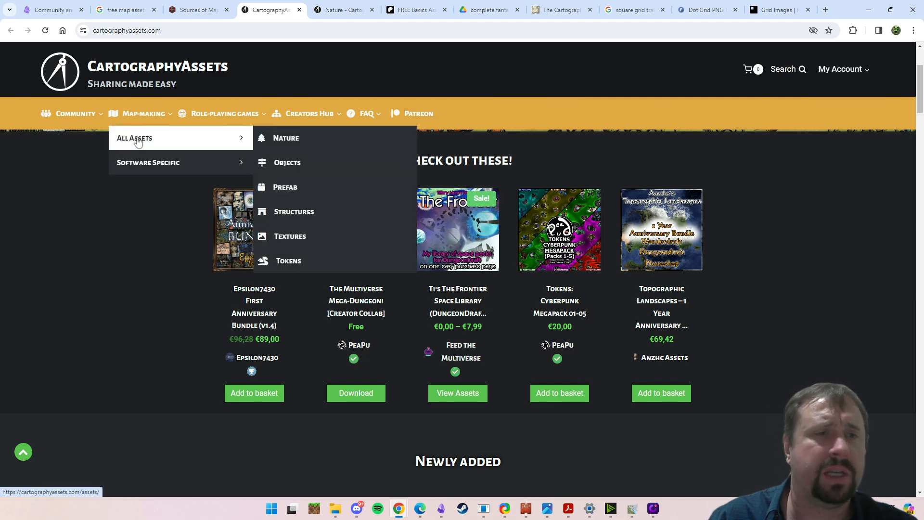
left_click(284, 221)
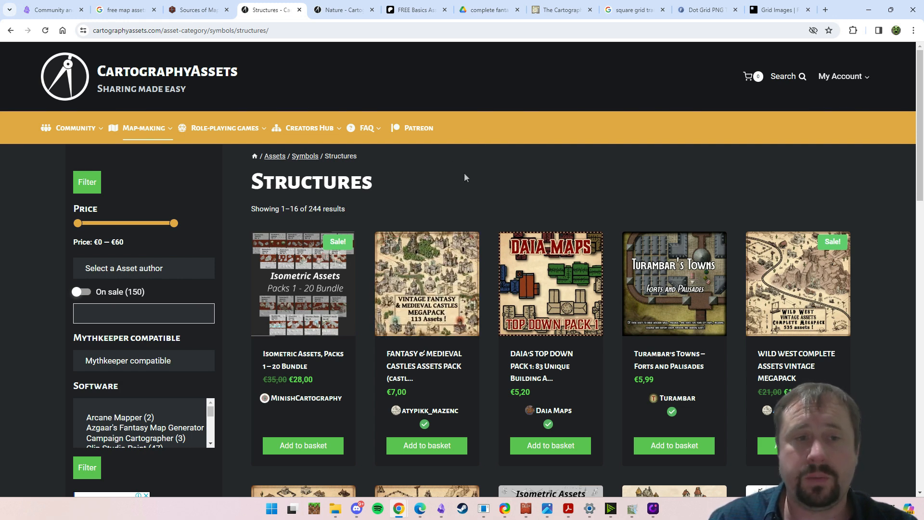
scroll(438, 312, "down", 2)
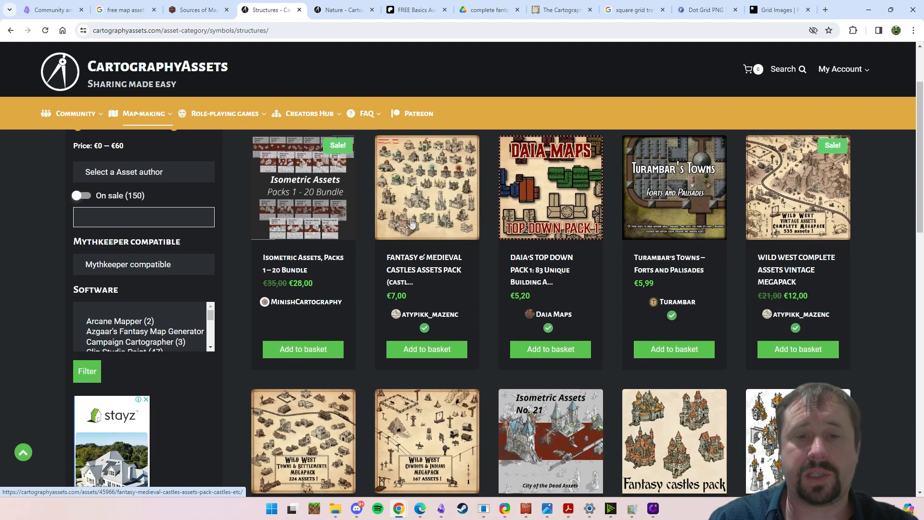
scroll(411, 223, "up", 2)
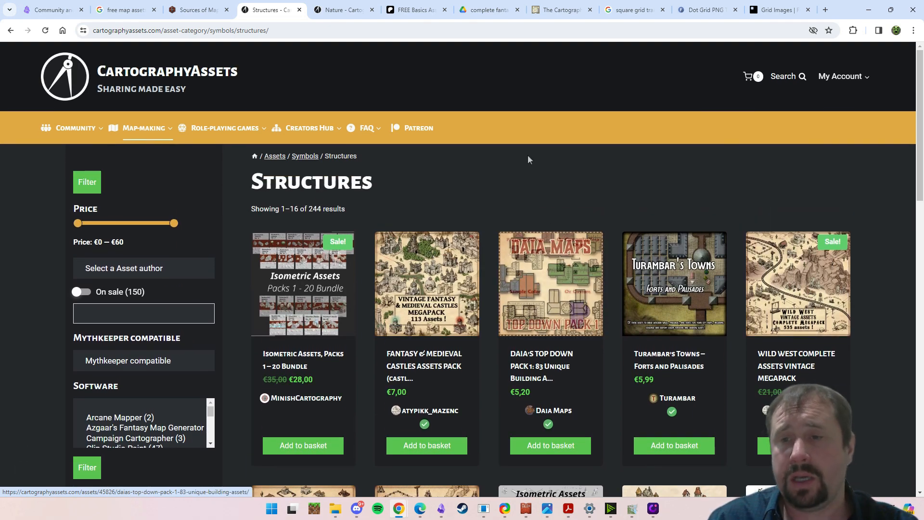
scroll(557, 151, "down", 1)
scroll(558, 154, "down", 8)
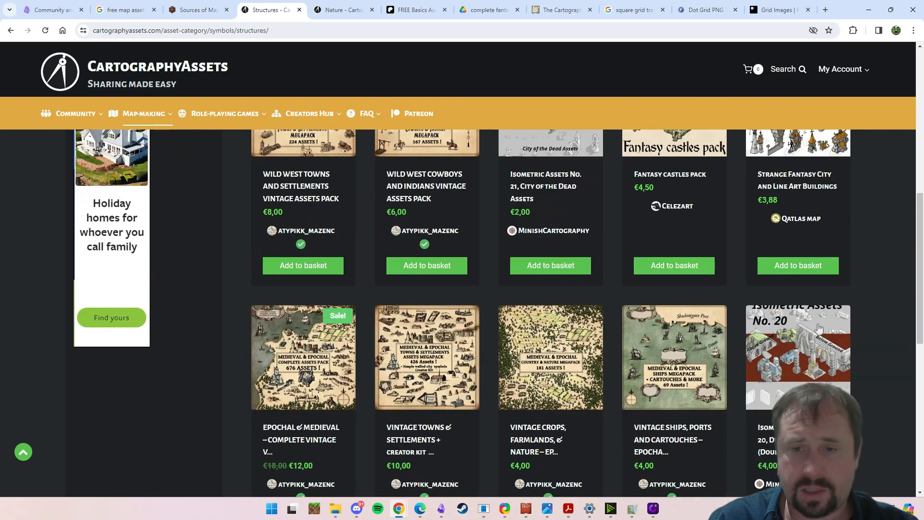
scroll(818, 323, "down", 10)
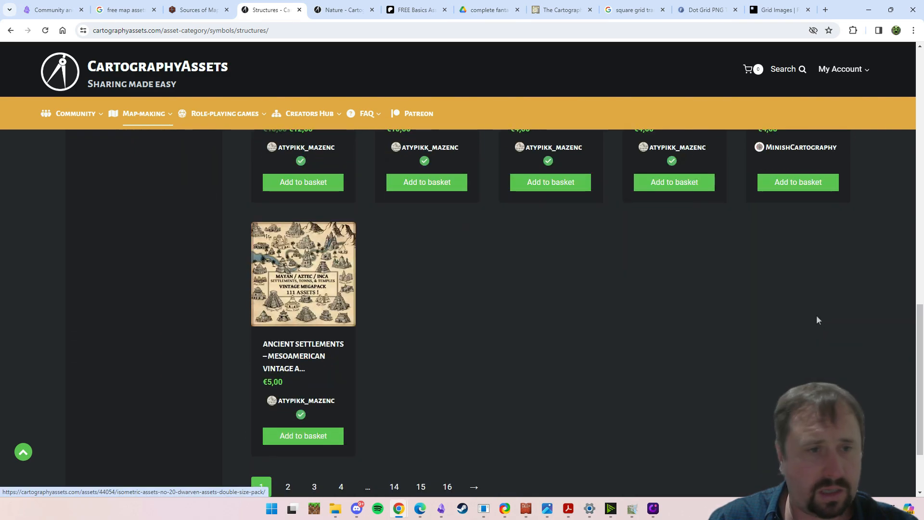
scroll(813, 315, "up", 8)
scroll(811, 315, "up", 6)
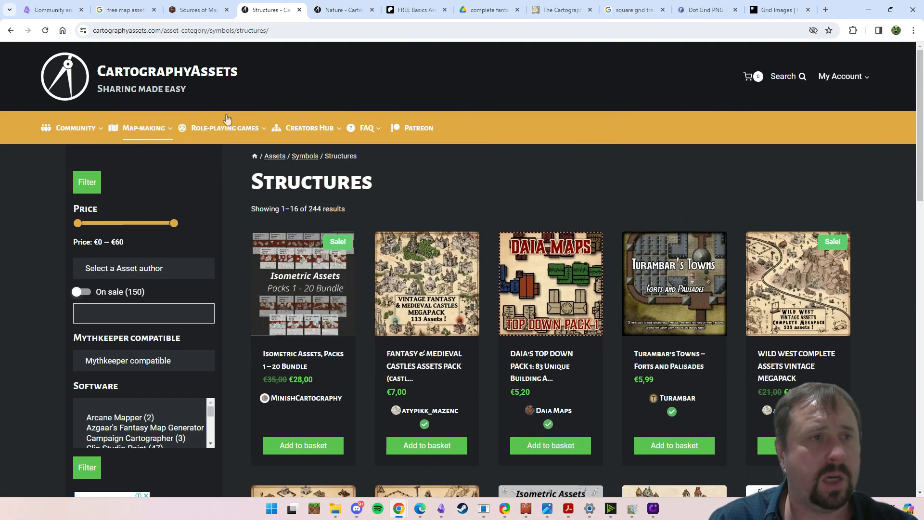
- Open the Objects category on CartographyAssets and look through its listed asset packs
mouse_move(144, 130)
mouse_move(156, 155)
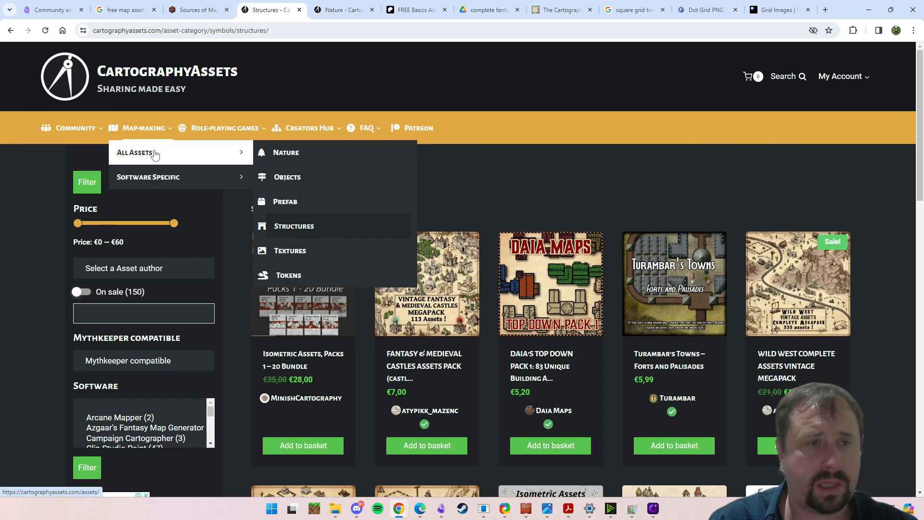
left_click(287, 178)
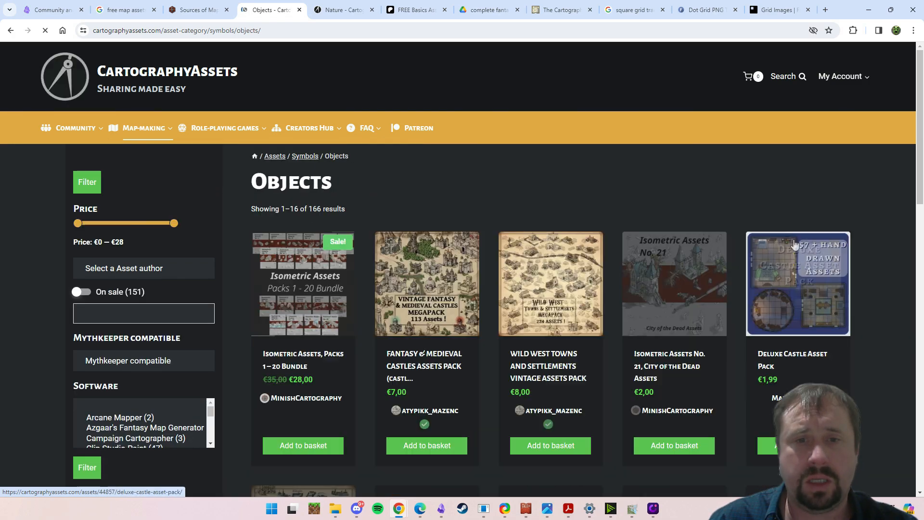
scroll(790, 260, "down", 15)
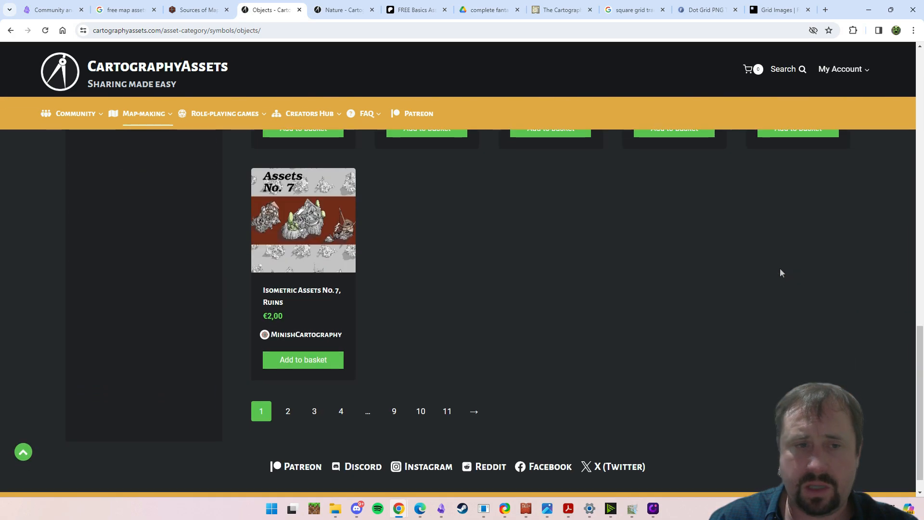
scroll(781, 273, "up", 15)
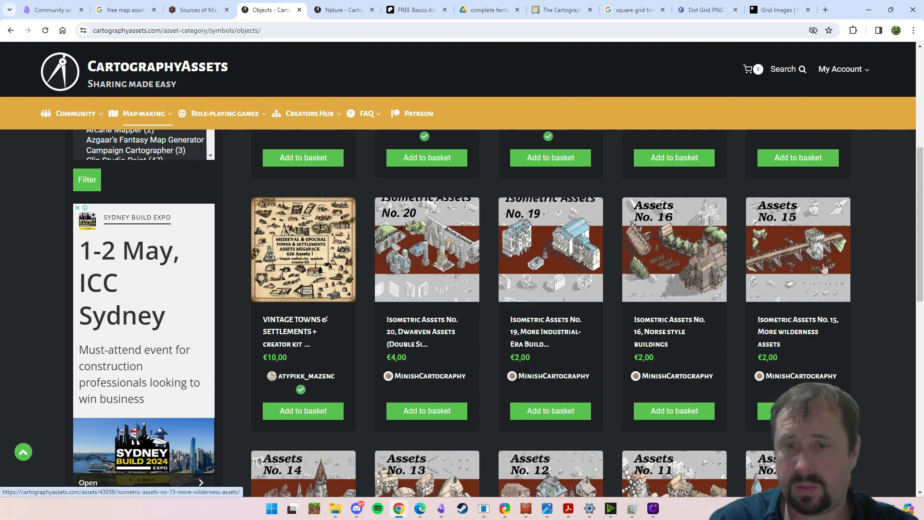
scroll(824, 268, "up", 6)
- Open the Textures category on CartographyAssets and look over the texture and terrain packs
mouse_move(215, 136)
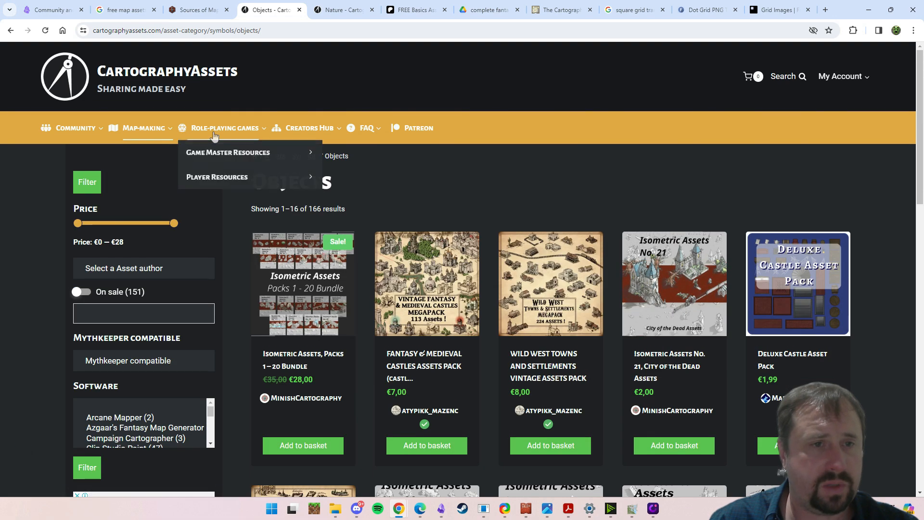
mouse_move(152, 138)
mouse_move(185, 153)
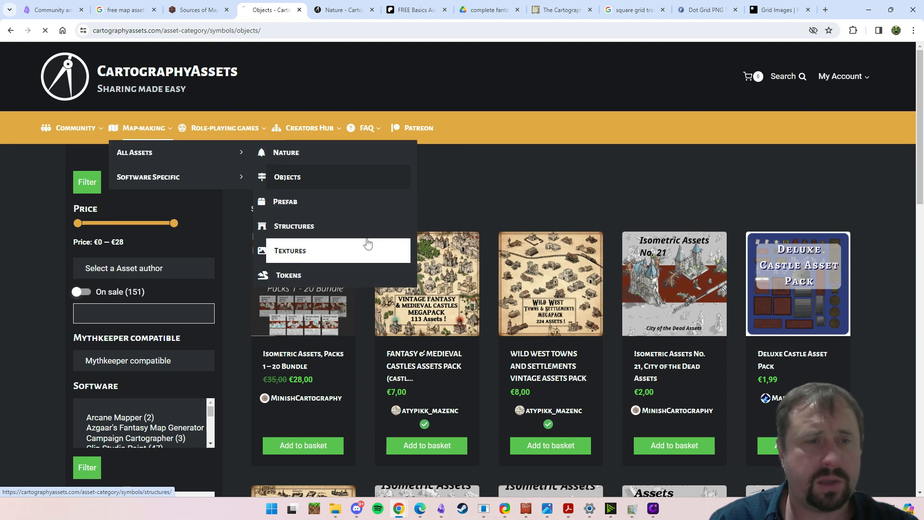
left_click(368, 243)
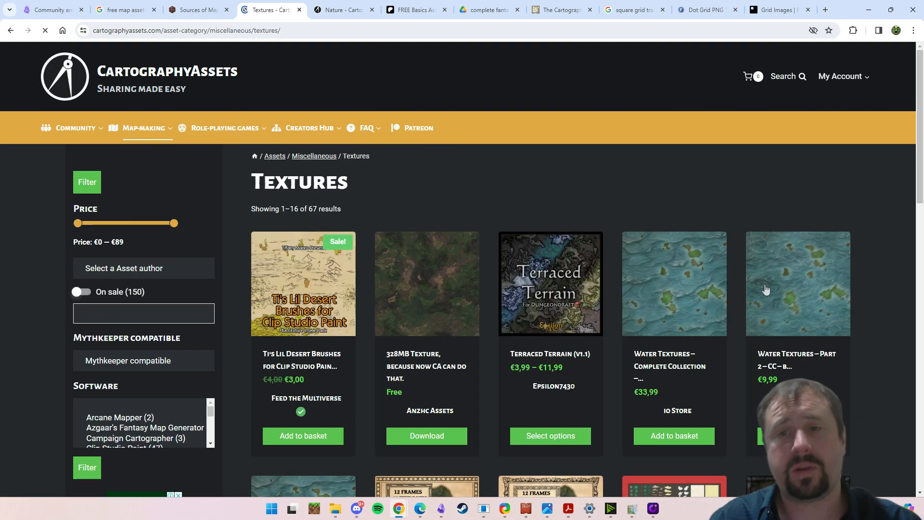
scroll(842, 269, "down", 5)
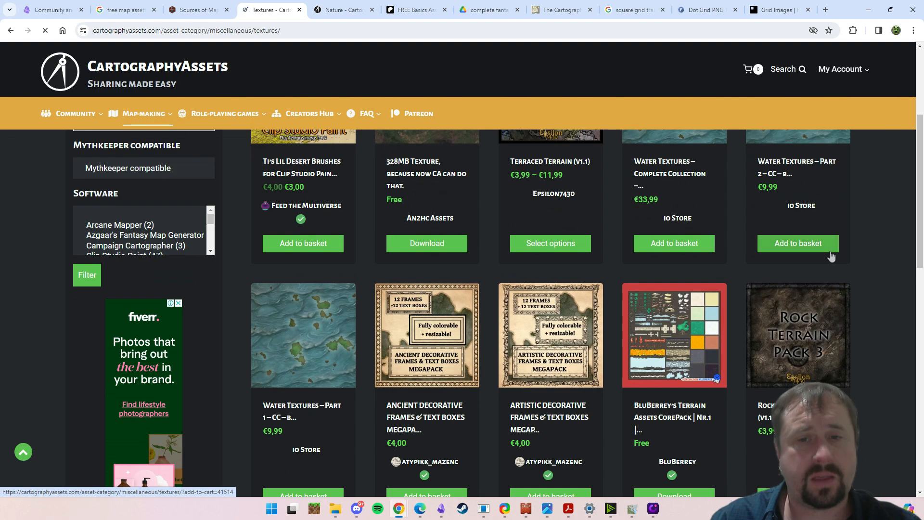
scroll(773, 254, "up", 5)
- Reopen the Structures category on CartographyAssets and review the building and castle packs
mouse_move(136, 133)
mouse_move(140, 152)
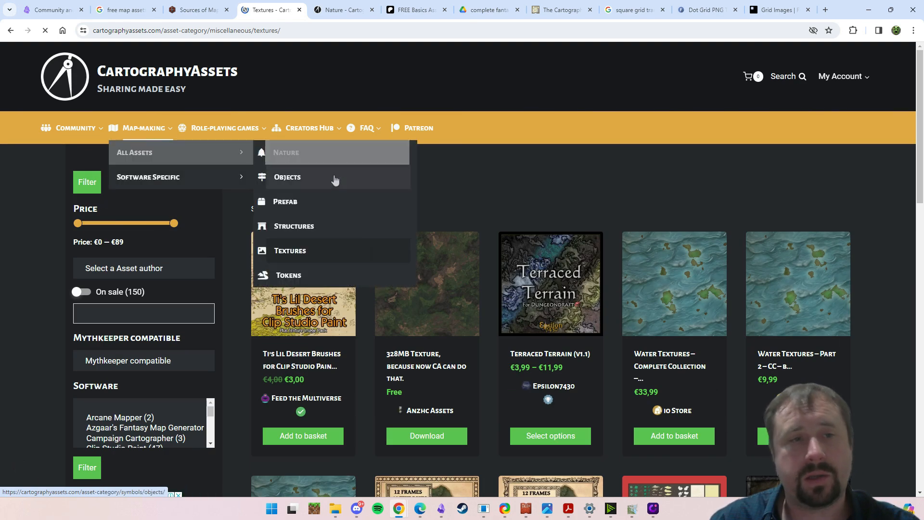
left_click(292, 232)
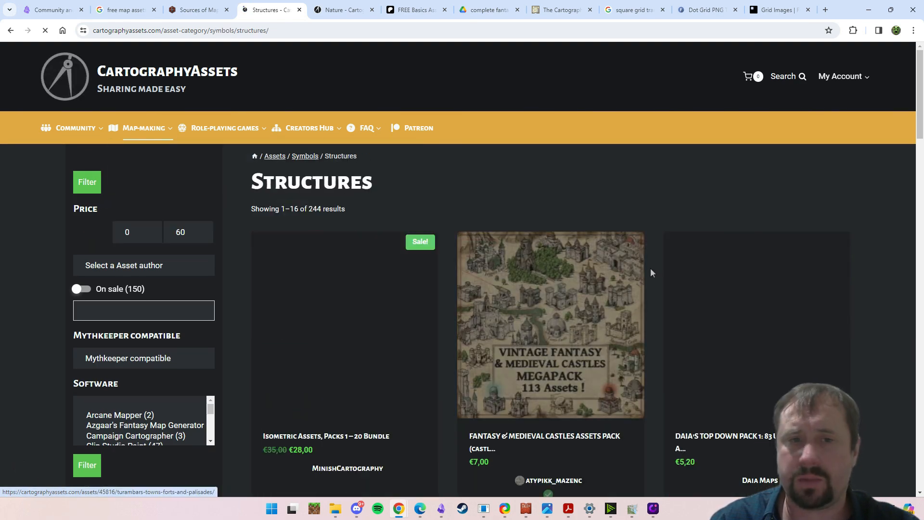
scroll(856, 322, "down", 3)
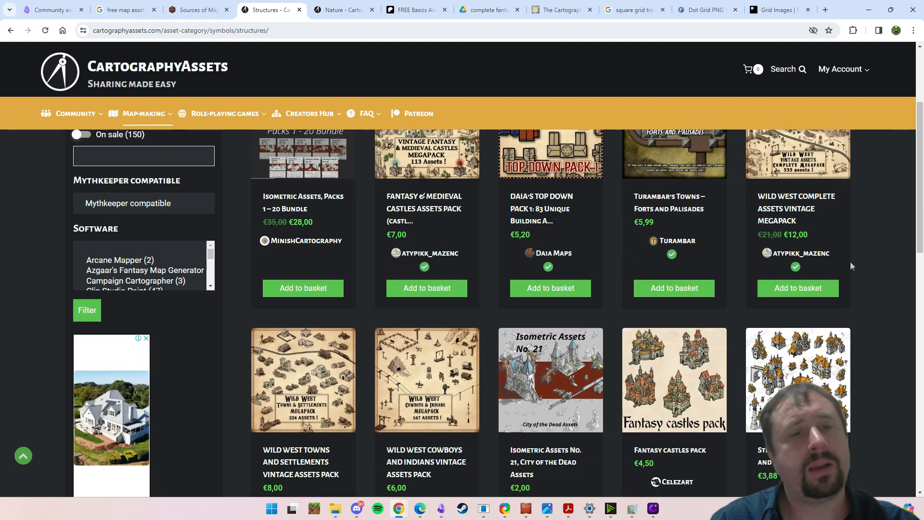
scroll(856, 264, "up", 1)
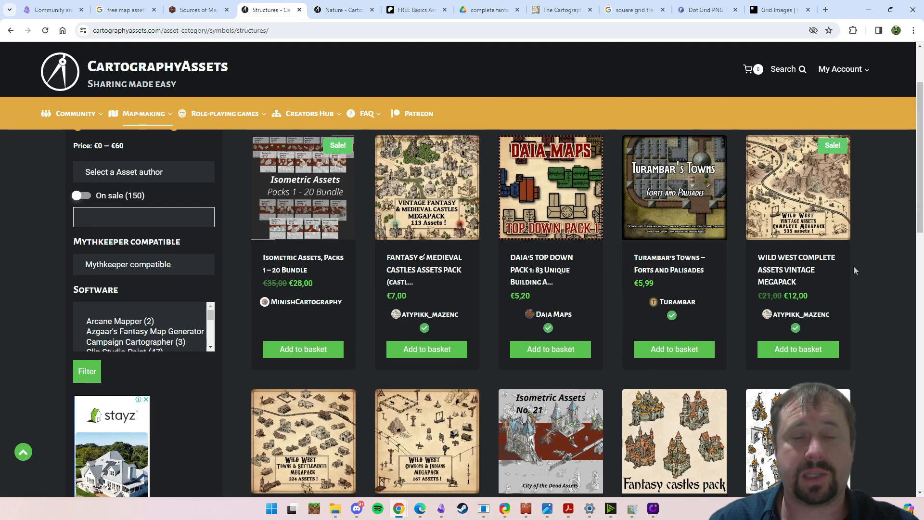
scroll(857, 253, "up", 3)
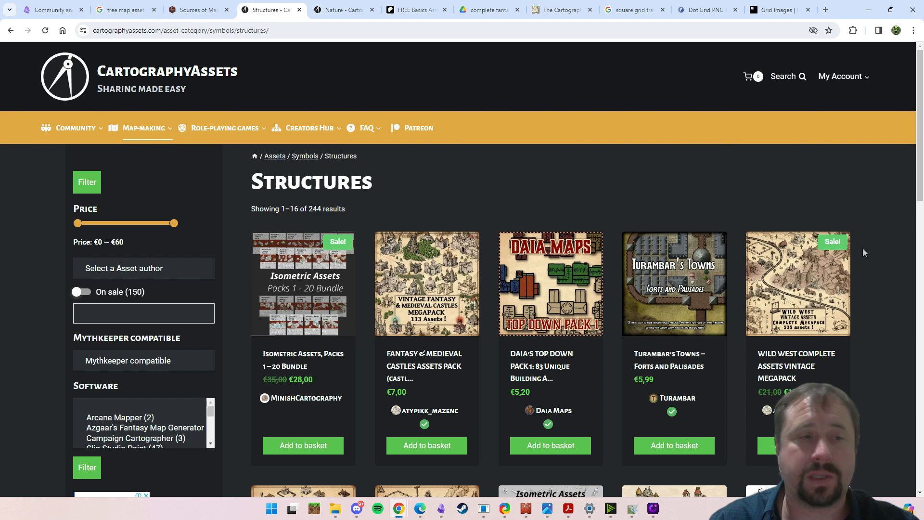
- Bring up ProFantasy's Cartographer's Annual 2023 gallery, highlight its address, and look through the map thumbnails and previous volumes
left_click(559, 10)
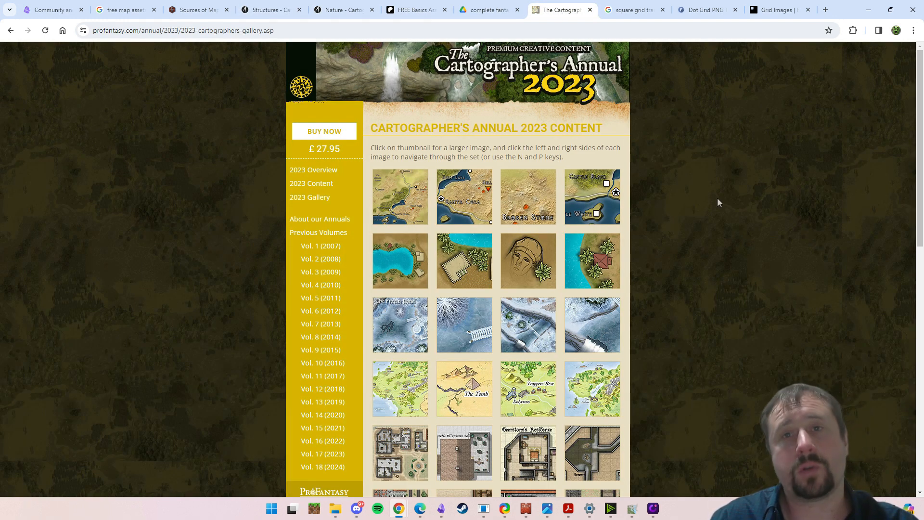
left_click_drag(139, 31, 31, 30)
left_click(153, 203)
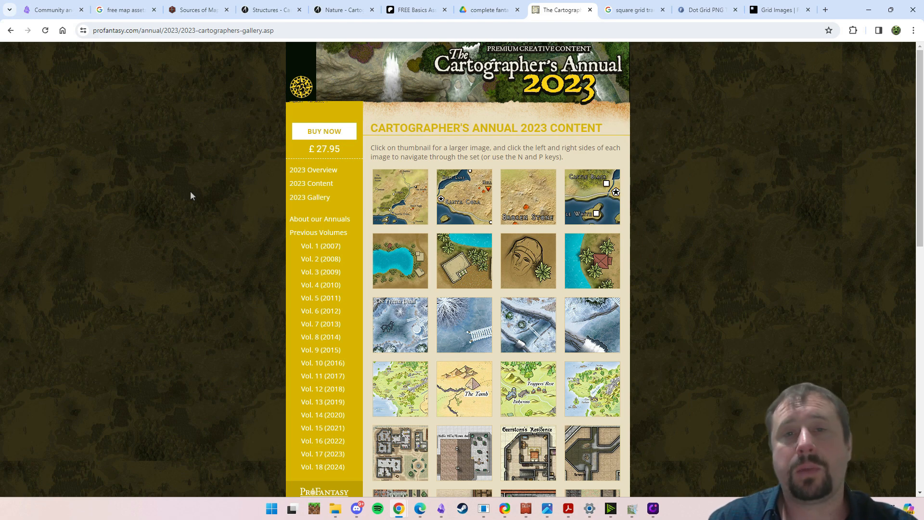
scroll(183, 236, "down", 2)
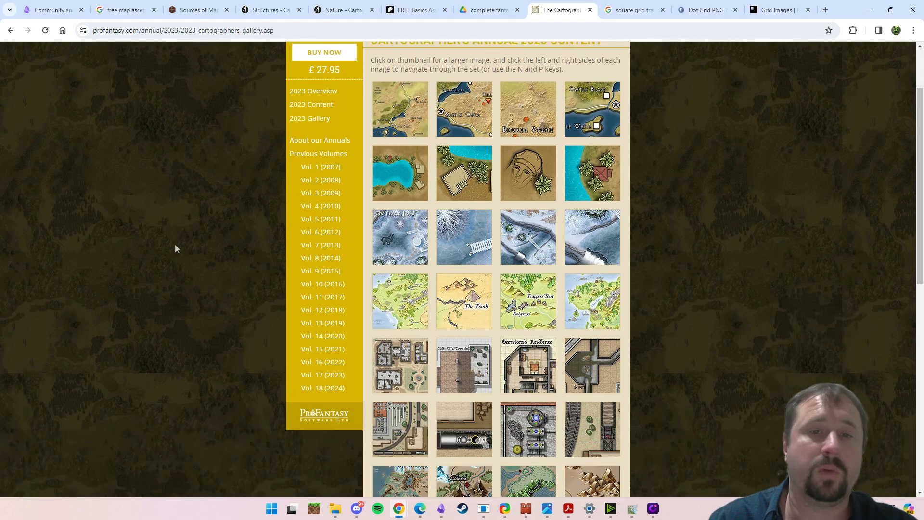
scroll(175, 244, "up", 2)
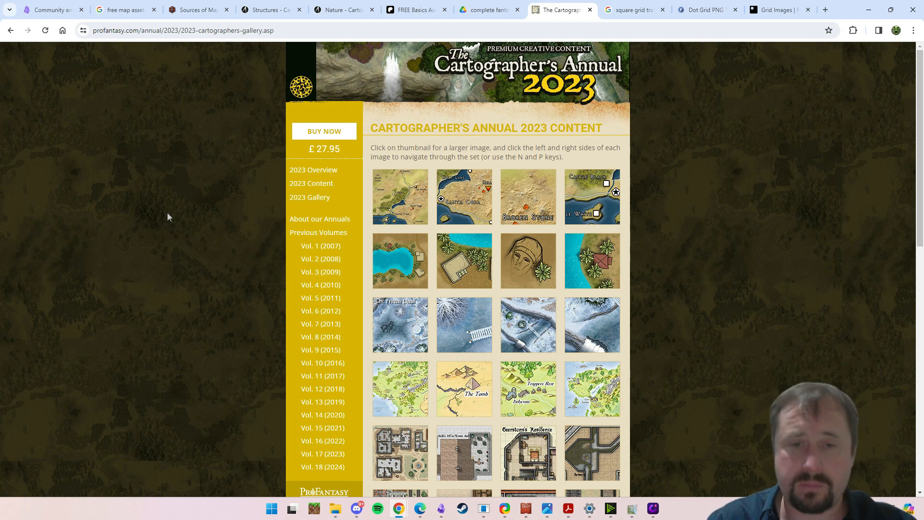
scroll(156, 191, "down", 1)
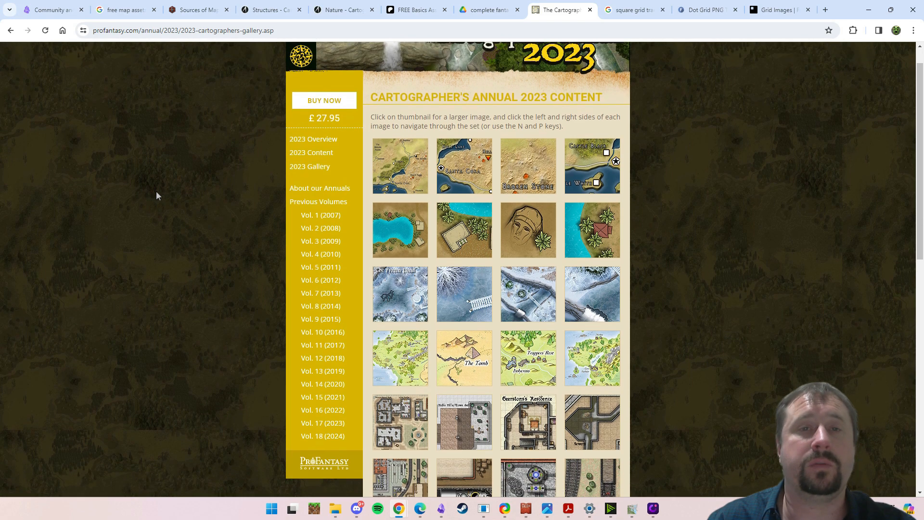
scroll(156, 191, "up", 1)
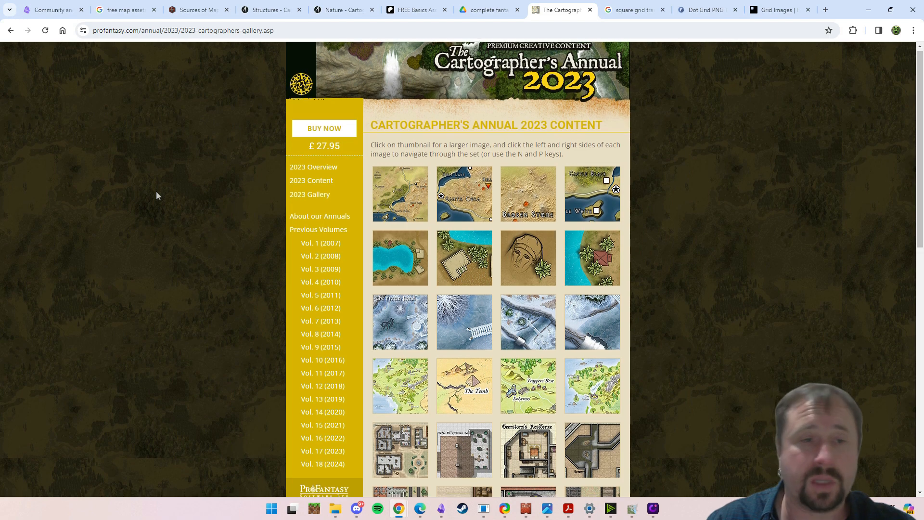
scroll(279, 186, "down", 2)
scroll(253, 185, "up", 2)
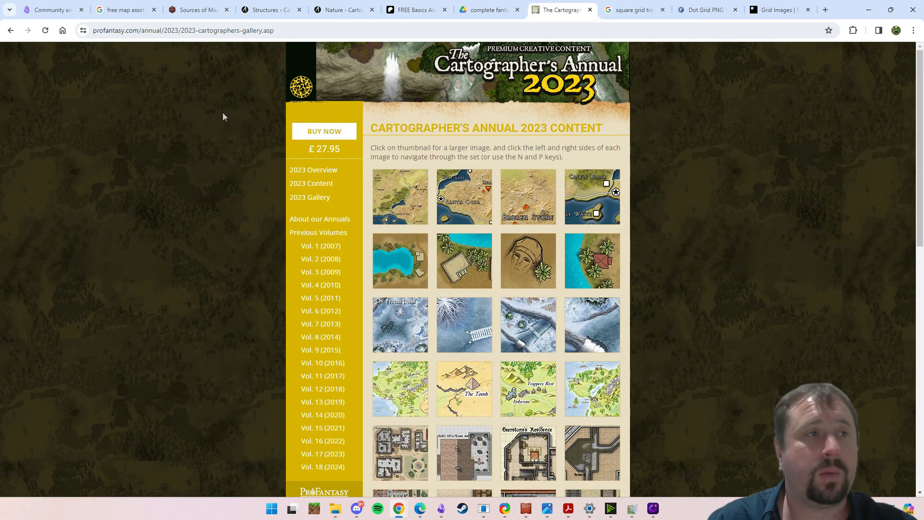
- Shorten the annual gallery's web address to profantasy.com and load the ProFantasy home page
left_click(153, 30)
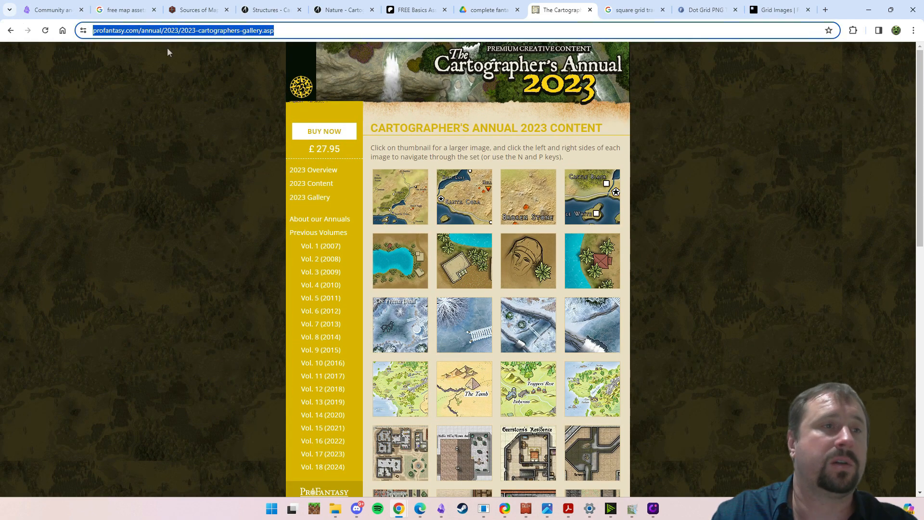
key("Left")
key("Right")
key("Right")
key("Right")
key("Right")
key("Right")
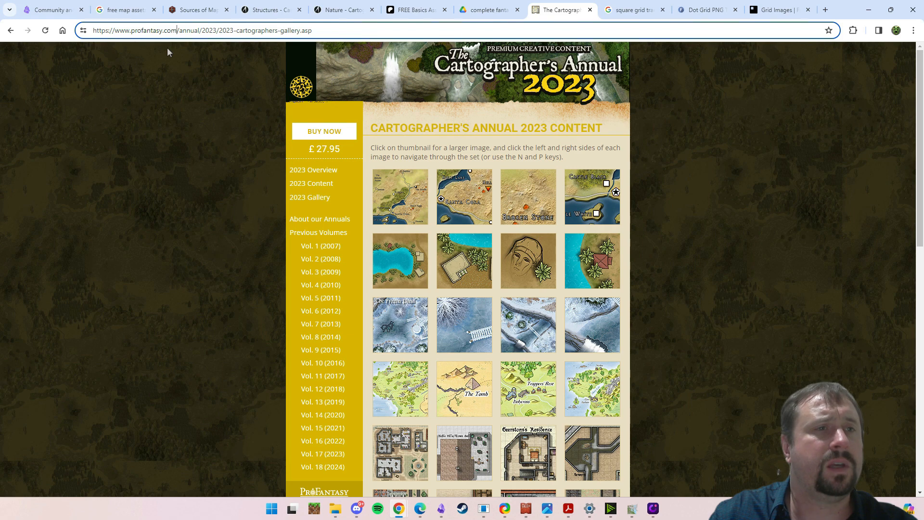
key("Right")
key("Right")
key("Right")
key("Right")
key("Right")
key("Right")
key("Right")
key("shift+End")
key("BackSpace")
key("Return")
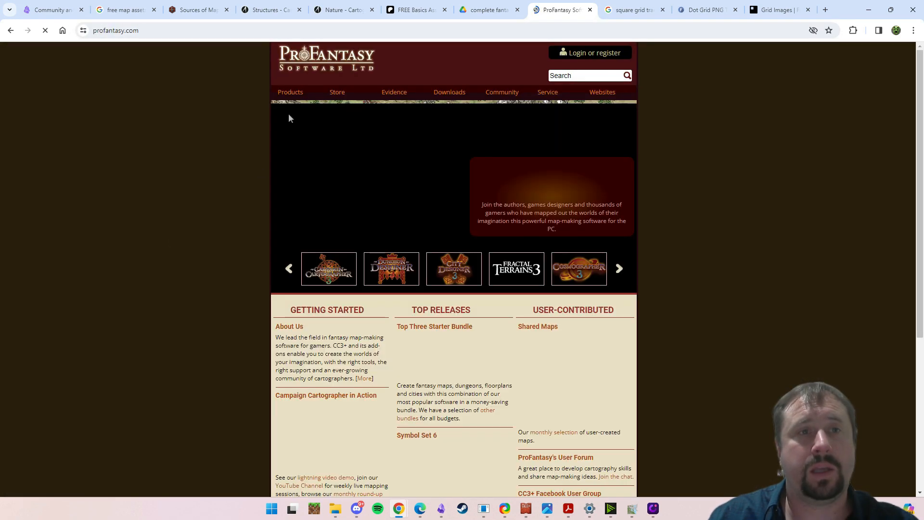
- Open Cartographer's Annual Vol 16 from ProFantasy's products and read through its 2022 overview page, including the price and delivery details
mouse_move(308, 98)
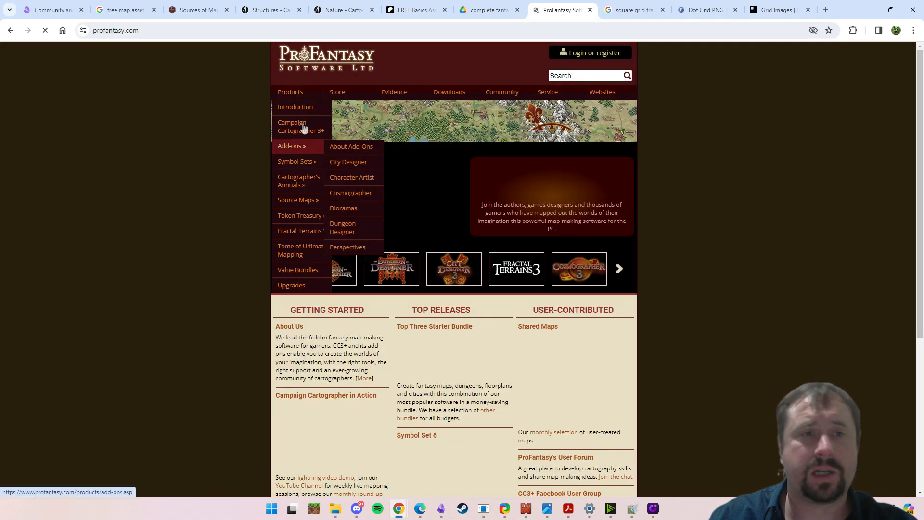
mouse_move(307, 186)
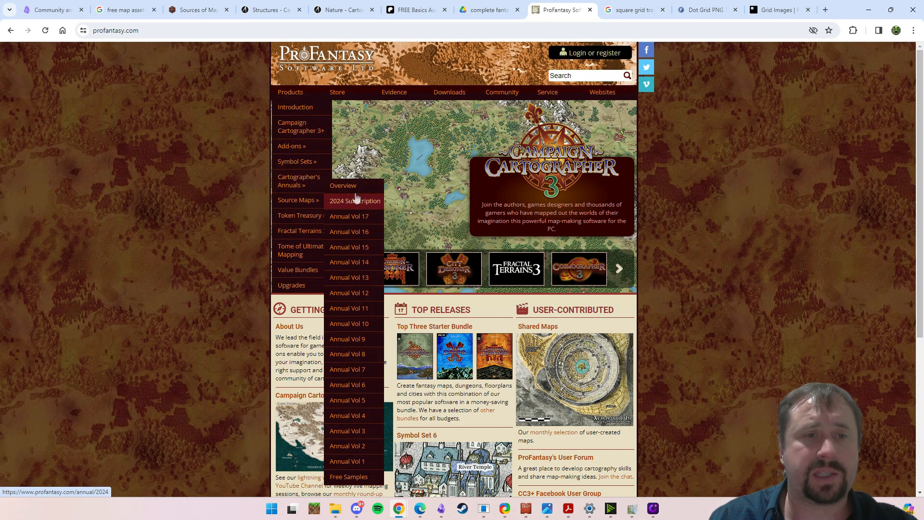
left_click(356, 233)
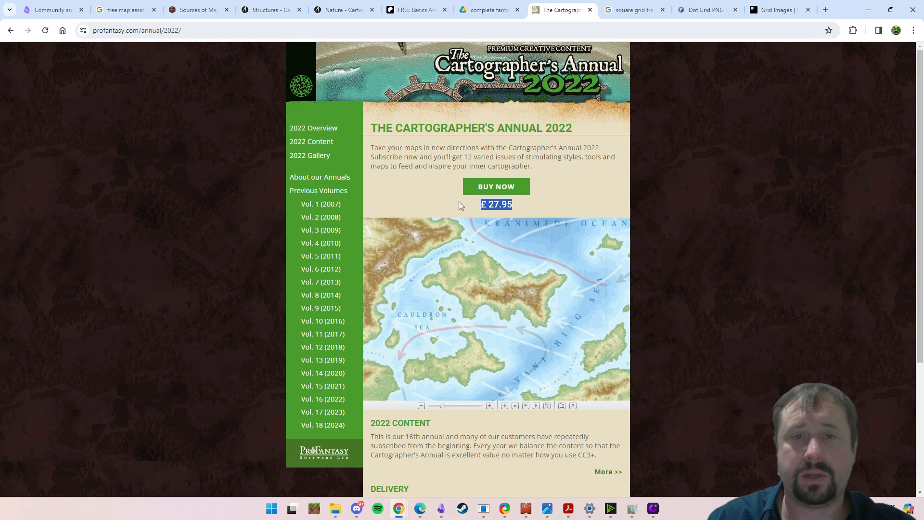
left_click(638, 202)
scroll(605, 207, "down", 8)
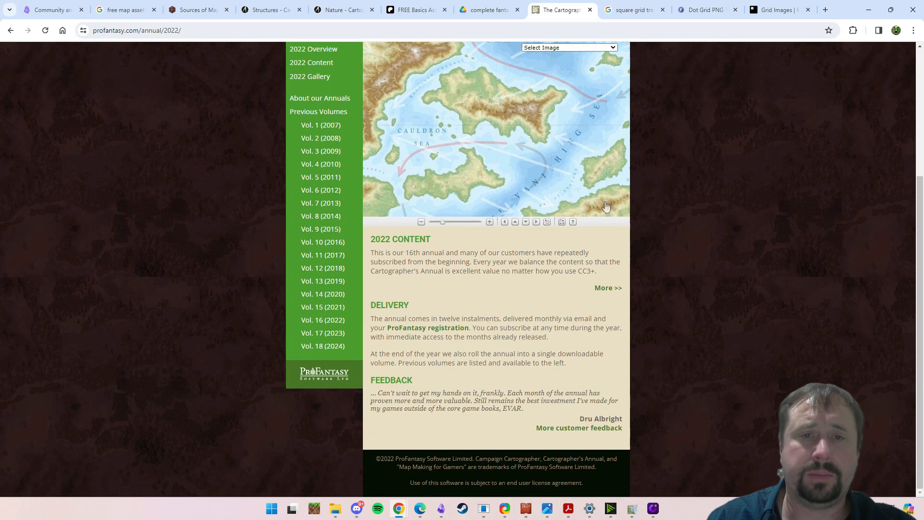
- Open the Cartographer's Annual 2022 gallery, look through the map style thumbnails, and return to ProFantasy's software introduction page
left_click(310, 77)
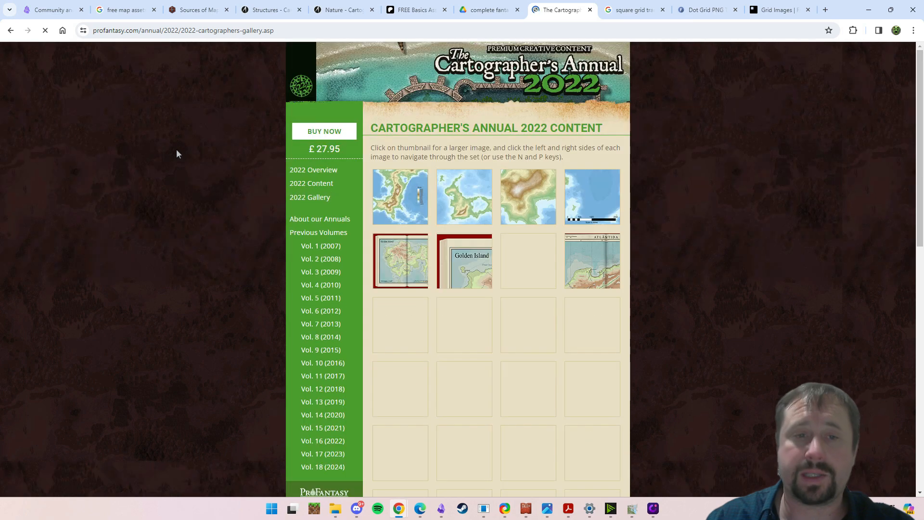
scroll(179, 225, "down", 2)
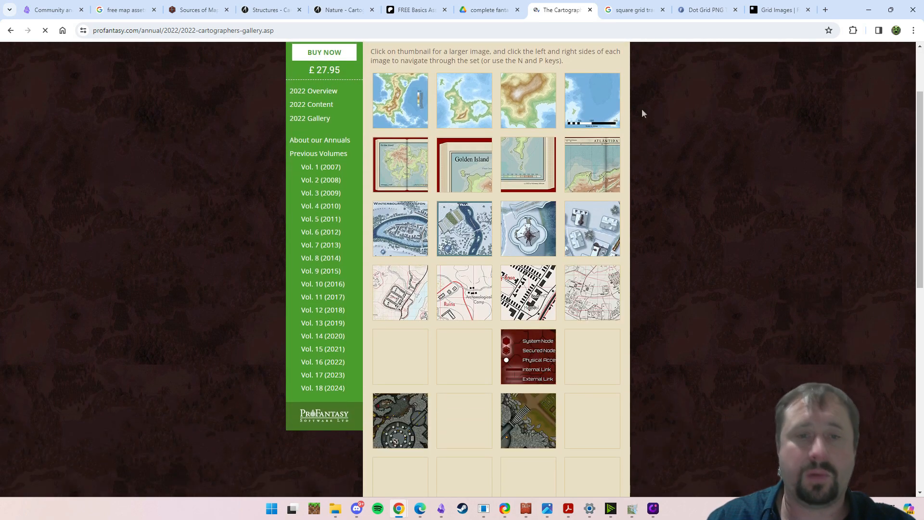
scroll(675, 361, "down", 4)
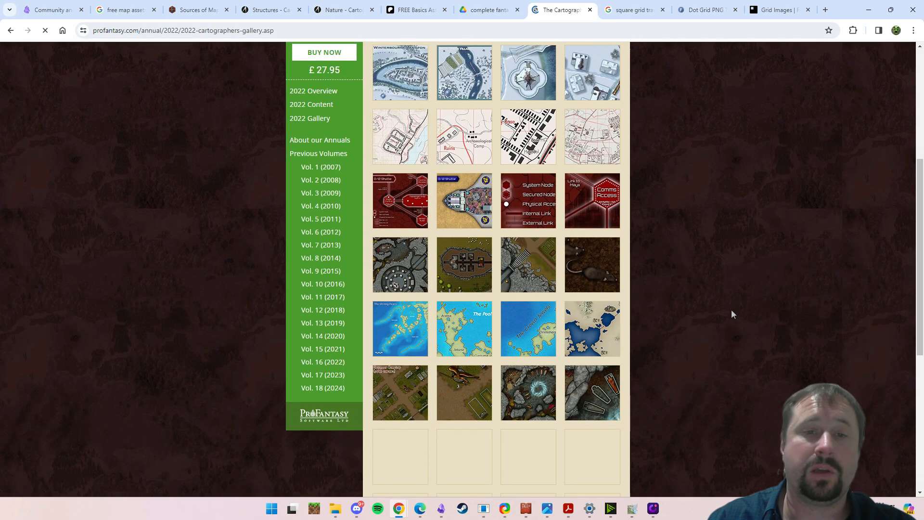
scroll(674, 248, "up", 6)
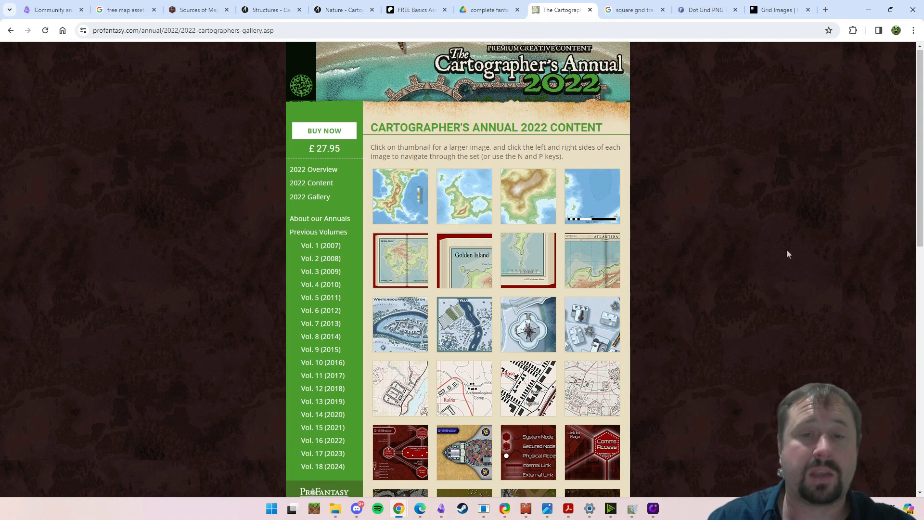
scroll(787, 250, "down", 12)
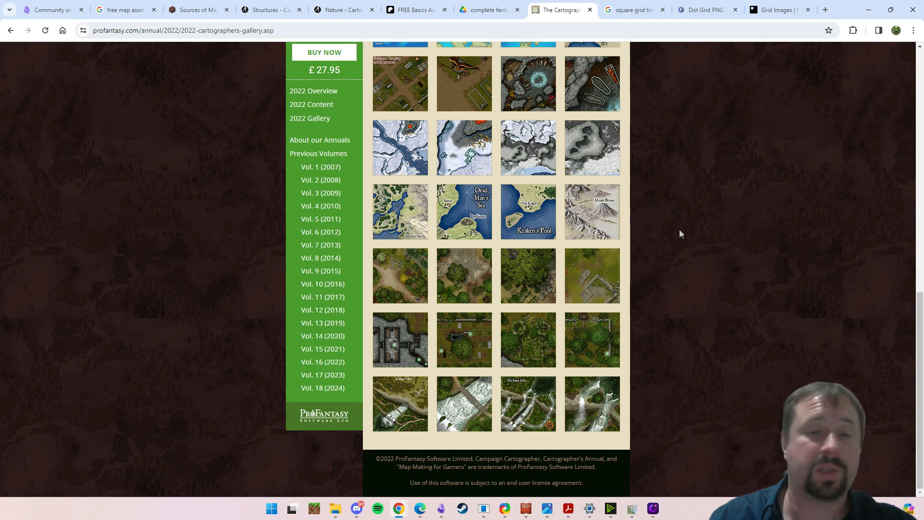
scroll(679, 234, "up", 10)
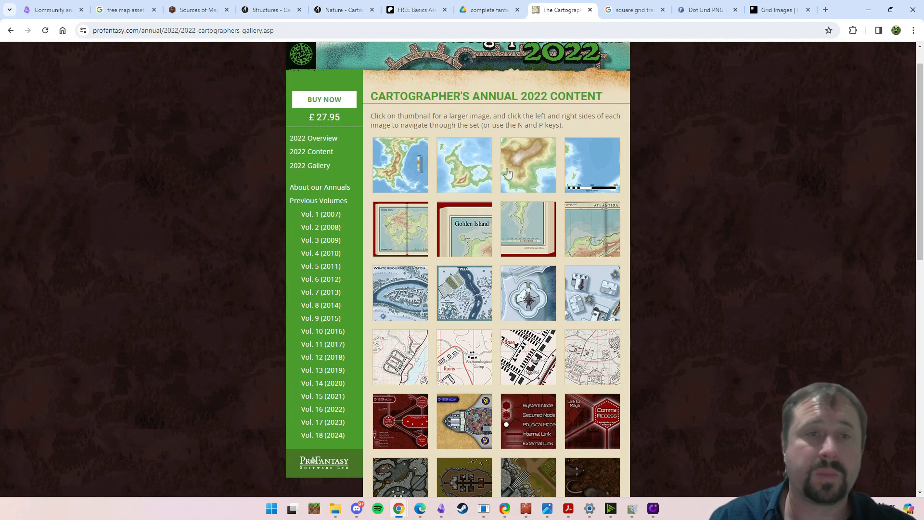
scroll(508, 174, "up", 1)
key("alt+Left")
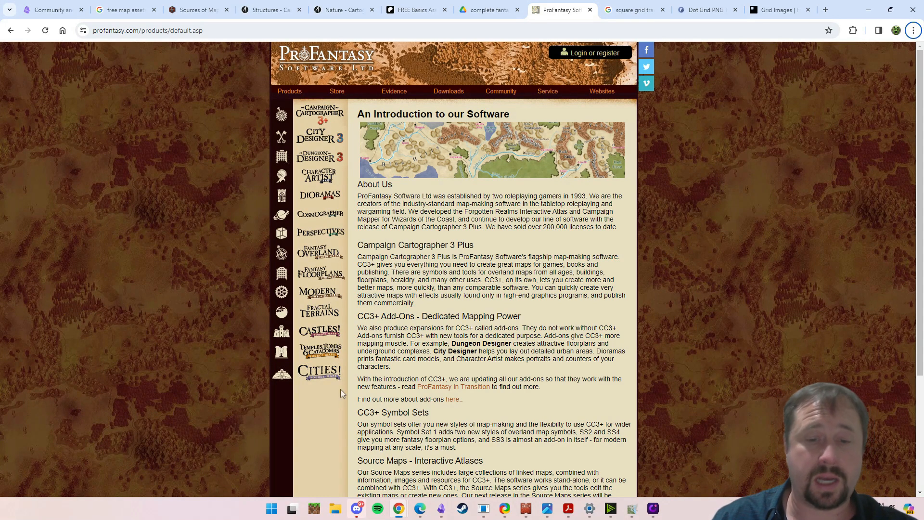
- Switch to Campaign Cartographer and look over the mountains, towns and coastline of the Obsidian TTRPG Tutorial map
left_click(525, 508)
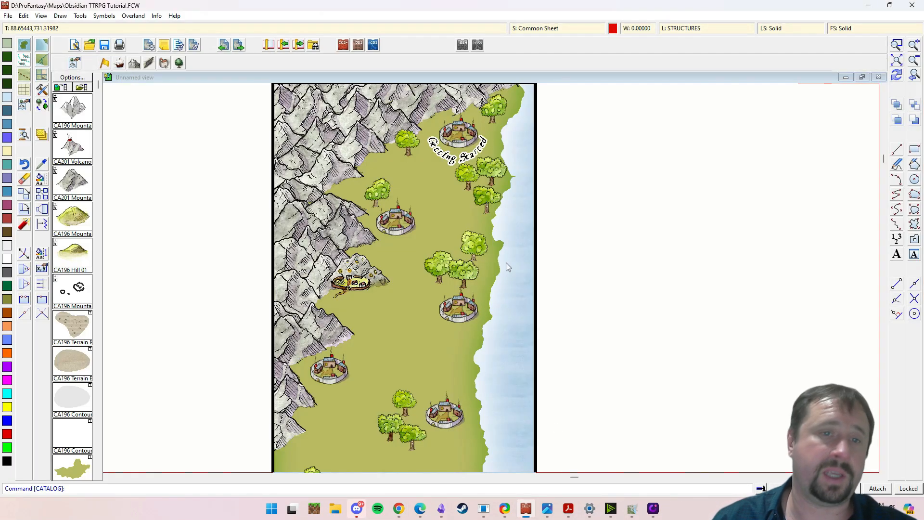
left_click_drag(539, 271, 631, 171)
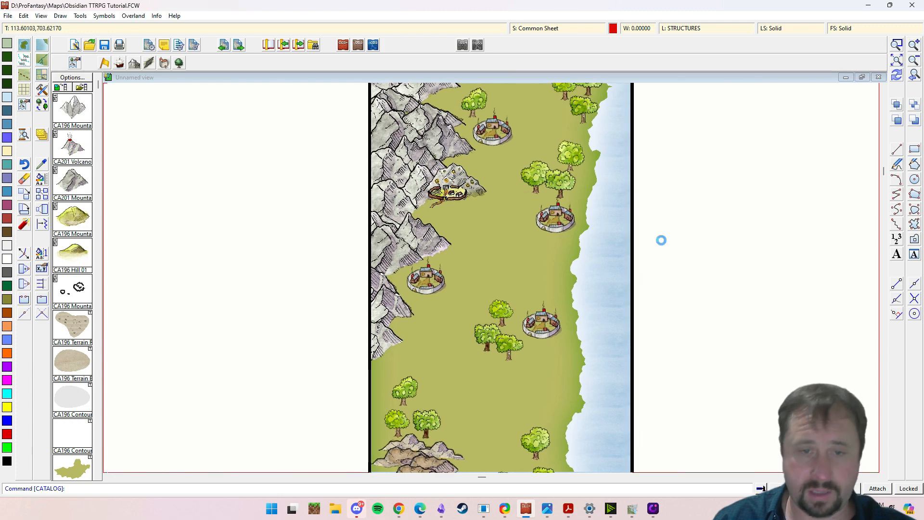
left_click_drag(660, 239, 551, 188)
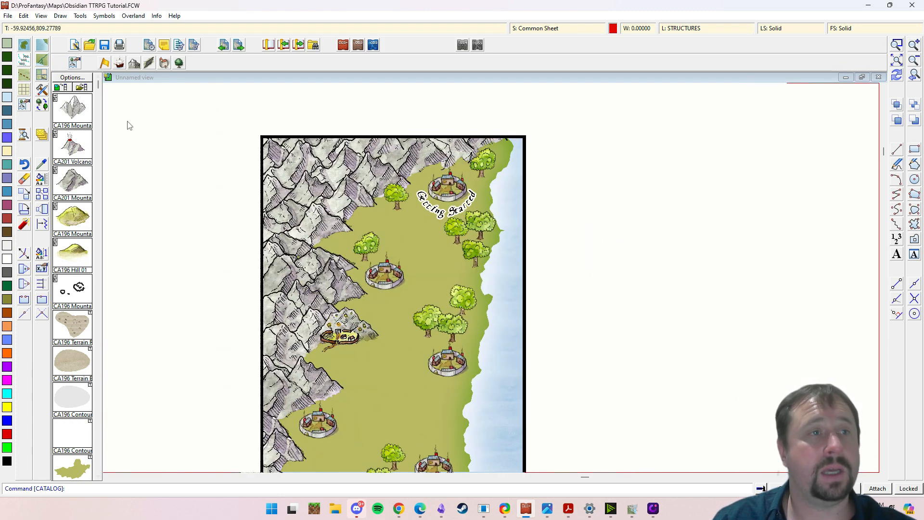
- Browse the symbol catalogs to the Mountains folder of the Mike Schley map style and look over its PNG images
left_click(79, 88)
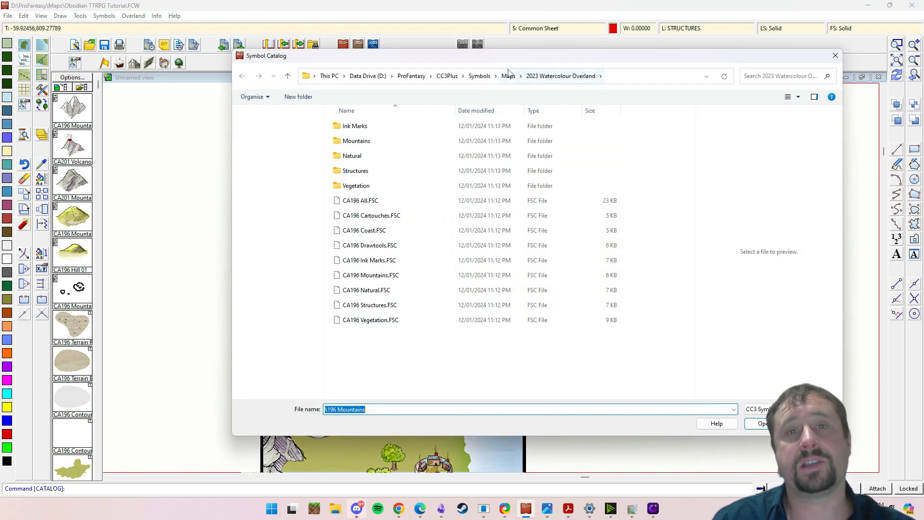
left_click(479, 76)
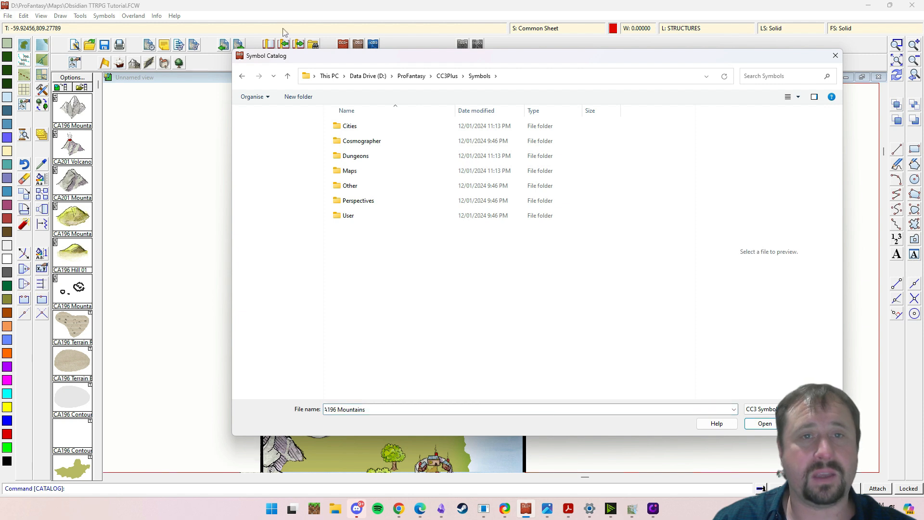
double_click(356, 172)
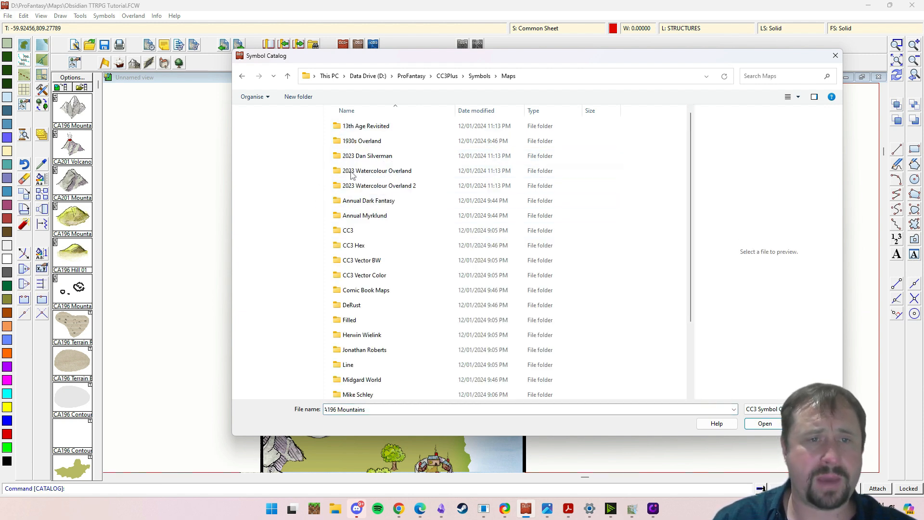
scroll(538, 237, "down", 2)
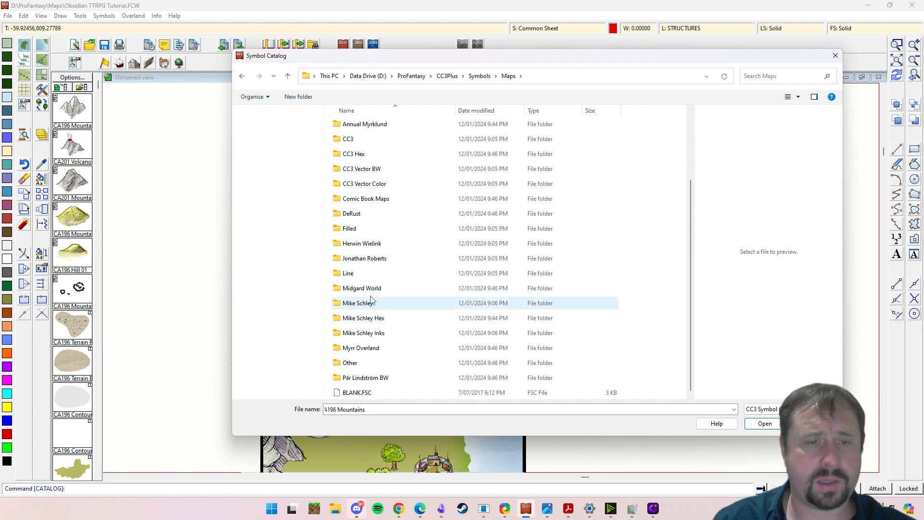
double_click(343, 303)
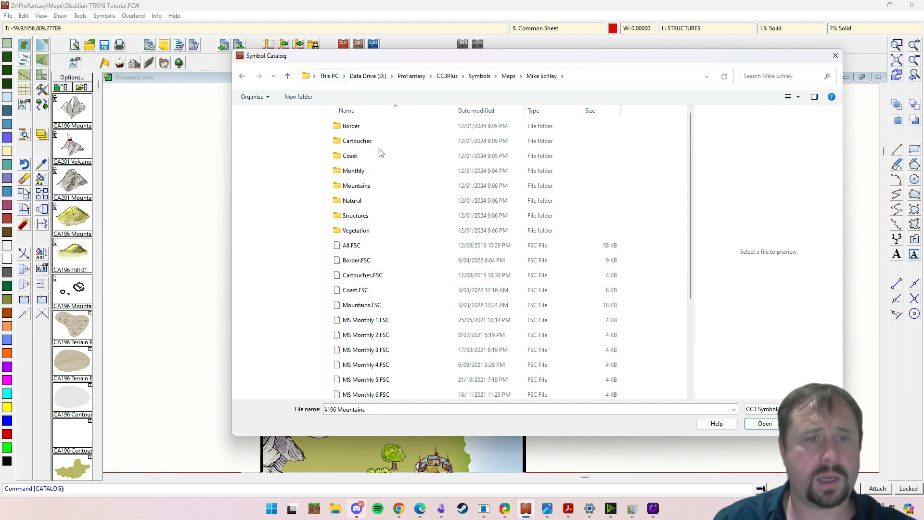
double_click(358, 186)
scroll(567, 245, "down", 5)
scroll(567, 245, "up", 4)
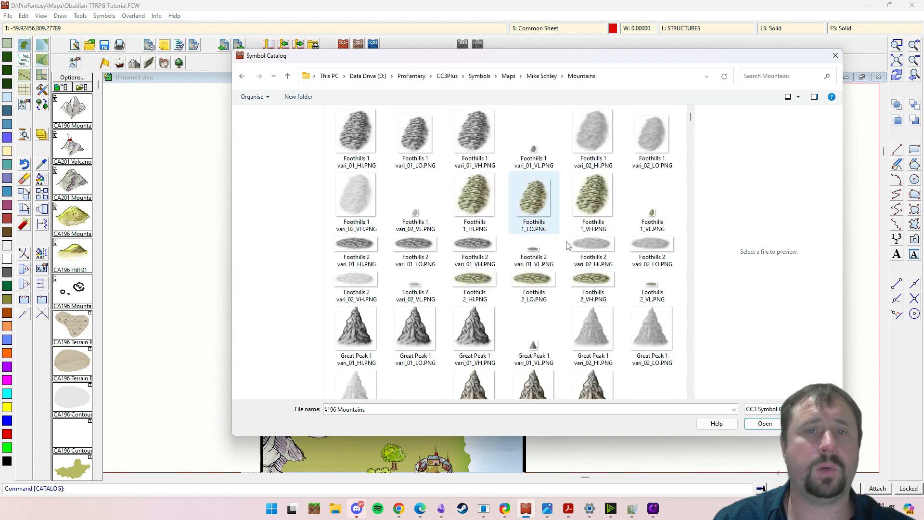
- Copy the Mountains folder's address as text, close the Symbol Catalog dialog, and open that folder in File Explorer
right_click(595, 77)
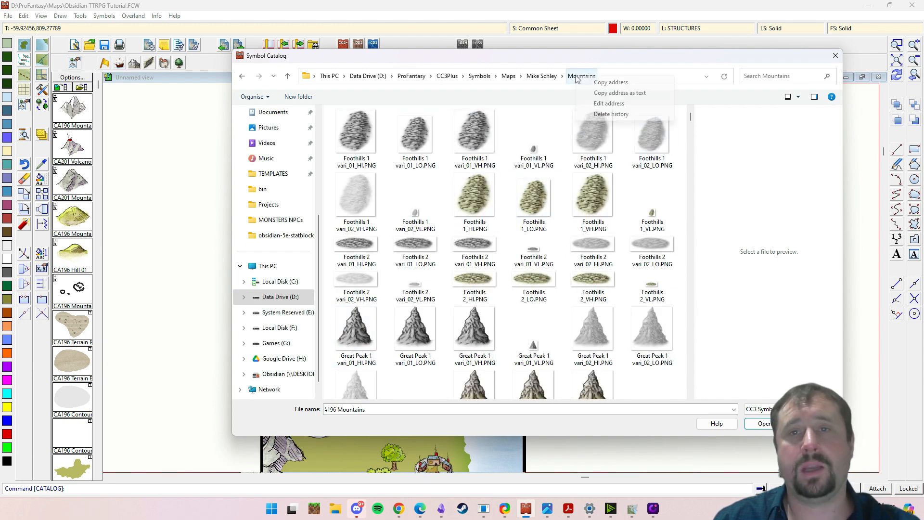
left_click(626, 91)
left_click(835, 55)
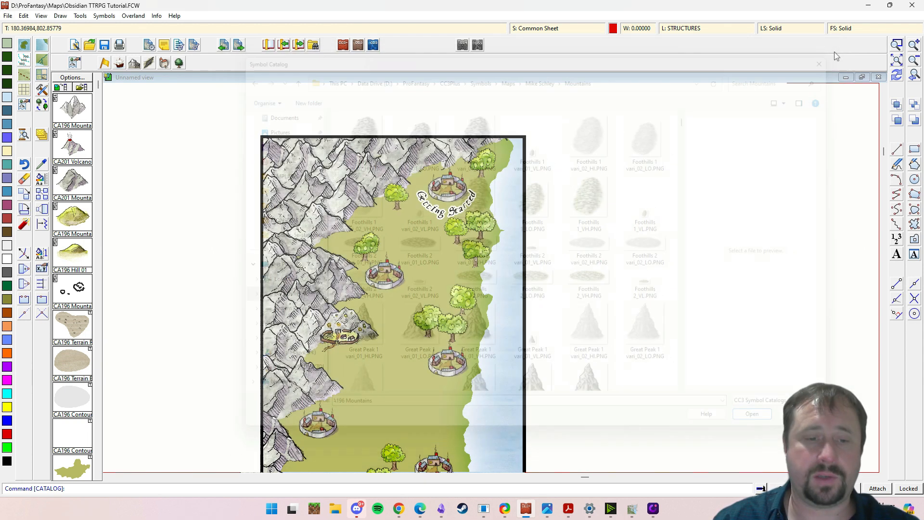
left_click(335, 509)
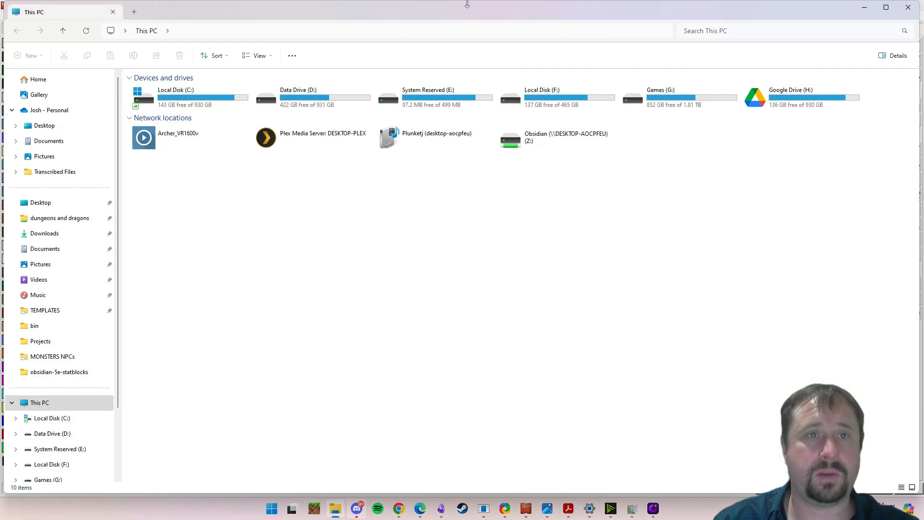
left_click(378, 30)
type("D:\\ProFantasy\\CC3Plus\\Symbols\\Maps\\Mike Schley\\Mountains")
key("Return")
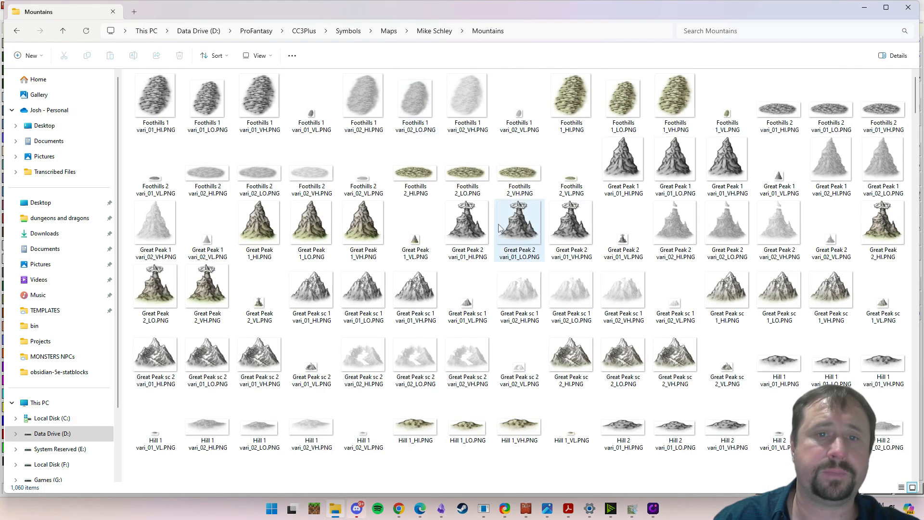
- Look through the foothill, peak and hill PNG images in the Mountains folder, and put the File Explorer window away
scroll(515, 205, "down", 10)
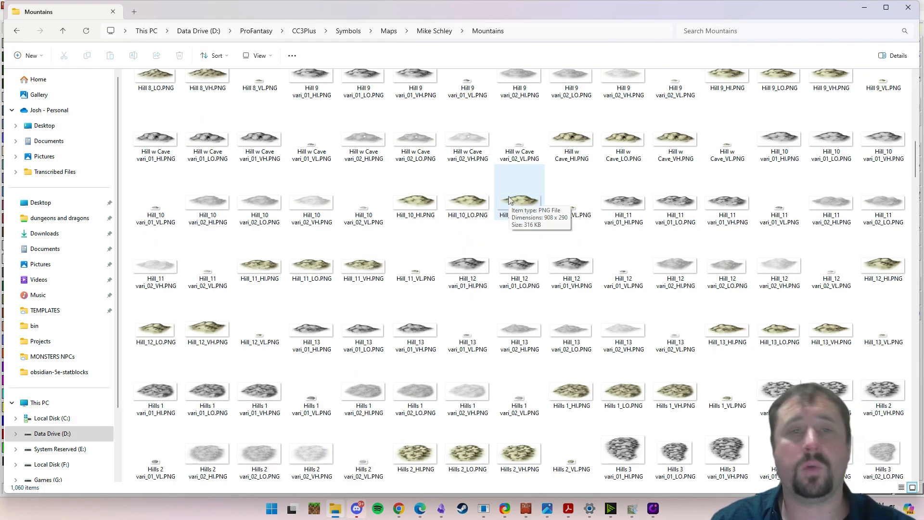
scroll(512, 202, "up", 10)
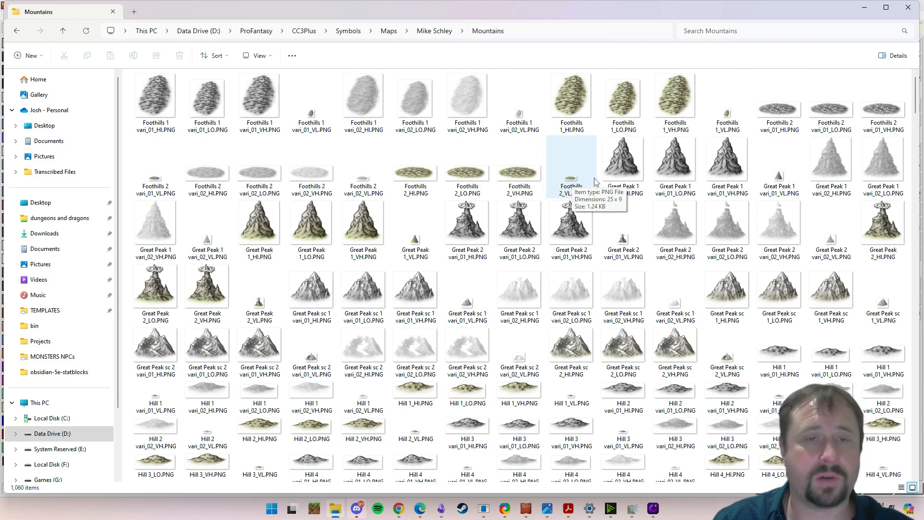
scroll(724, 173, "down", 1)
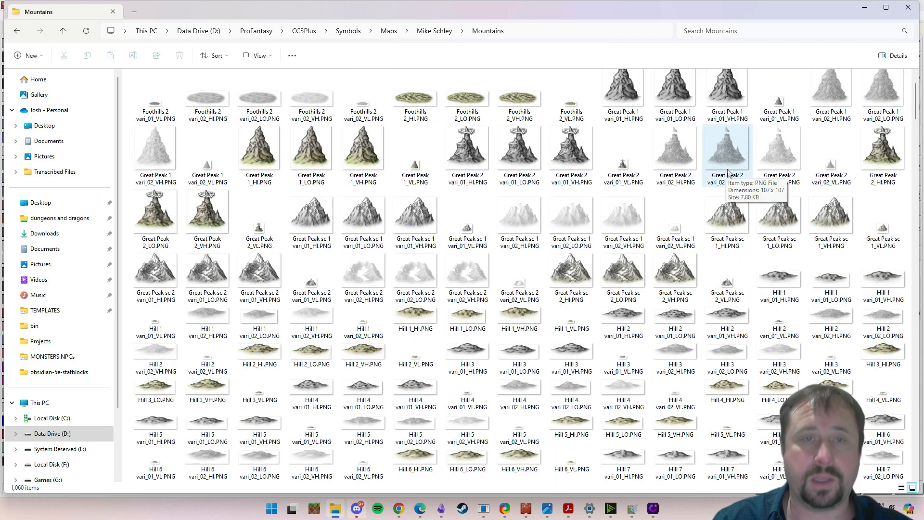
left_click_drag(463, 14, 923, 159)
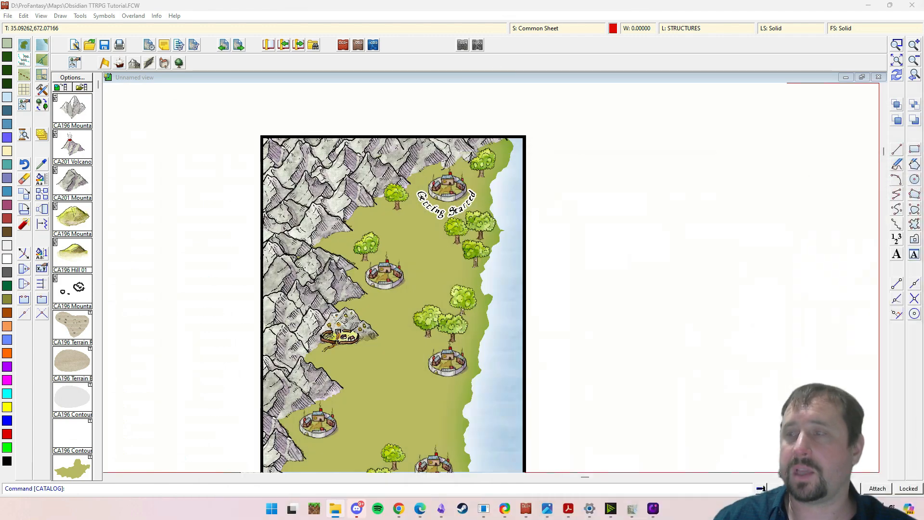
left_click(858, 20)
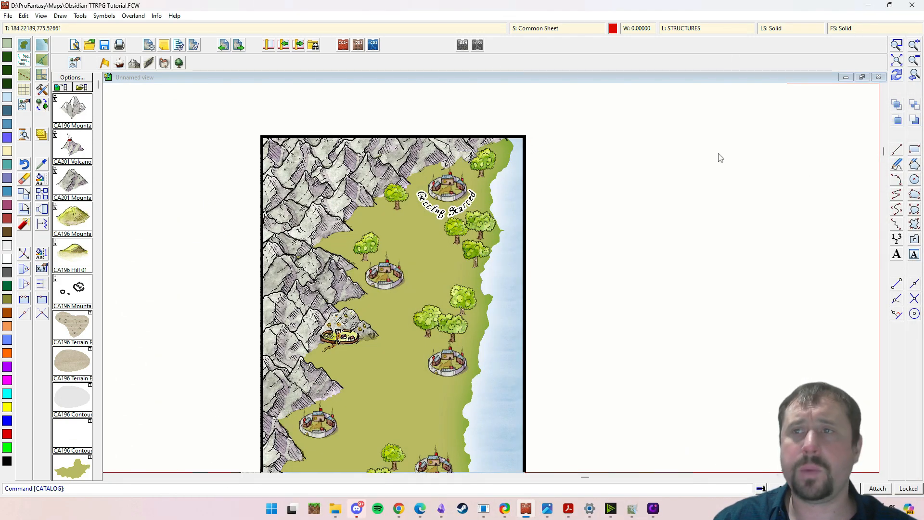
- Minimise Campaign Cartographer and switch to the Obsidian window with the Excalidraw drawing 2024-03-16 18.12.39
left_click(869, 6)
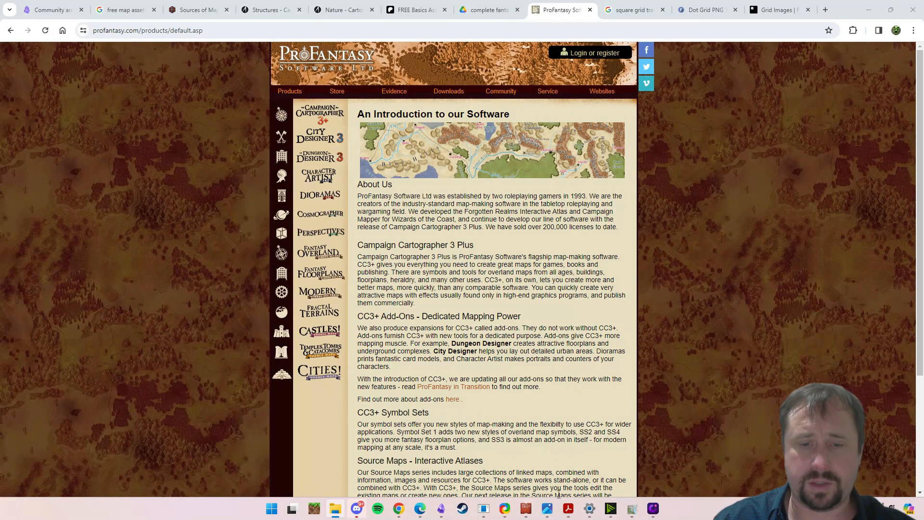
mouse_move(441, 513)
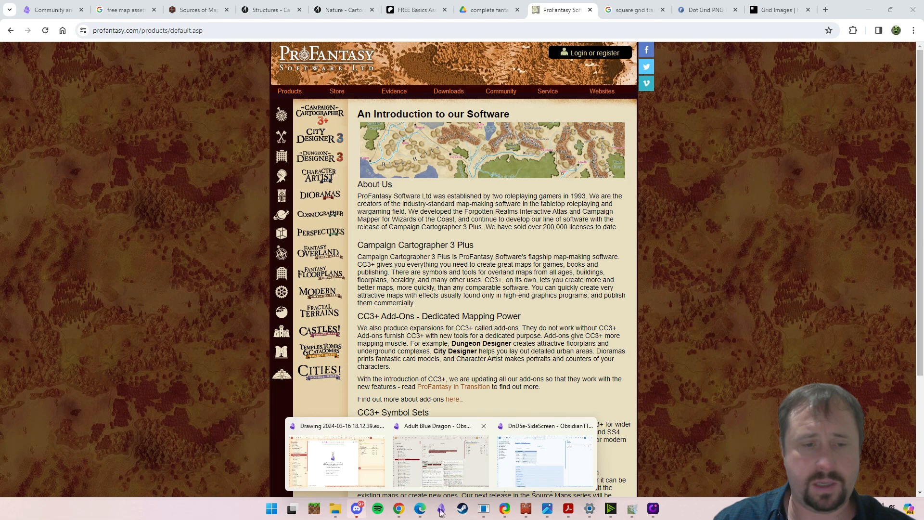
left_click(304, 460)
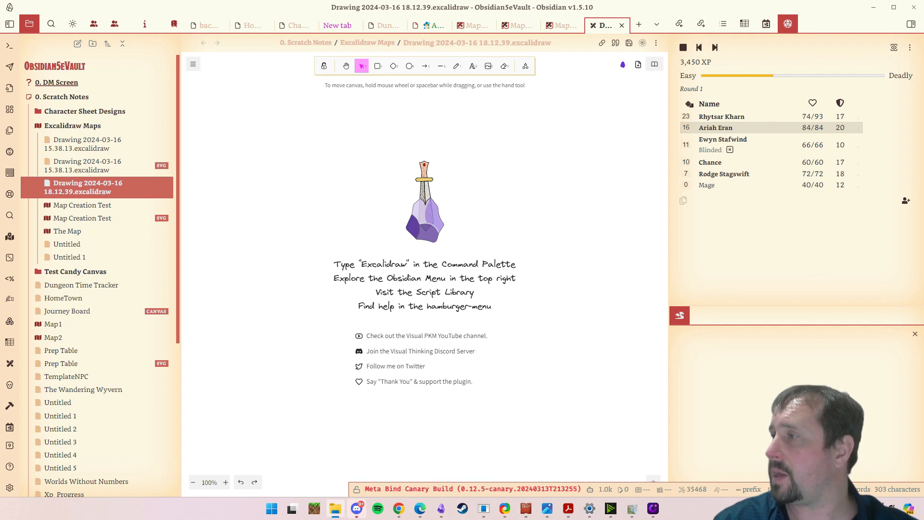
- Add the tall pointed peak PNG from the Mountains folder to the blank drawing and position it in the upper part of the canvas
left_click_drag(337, 158, 335, 155)
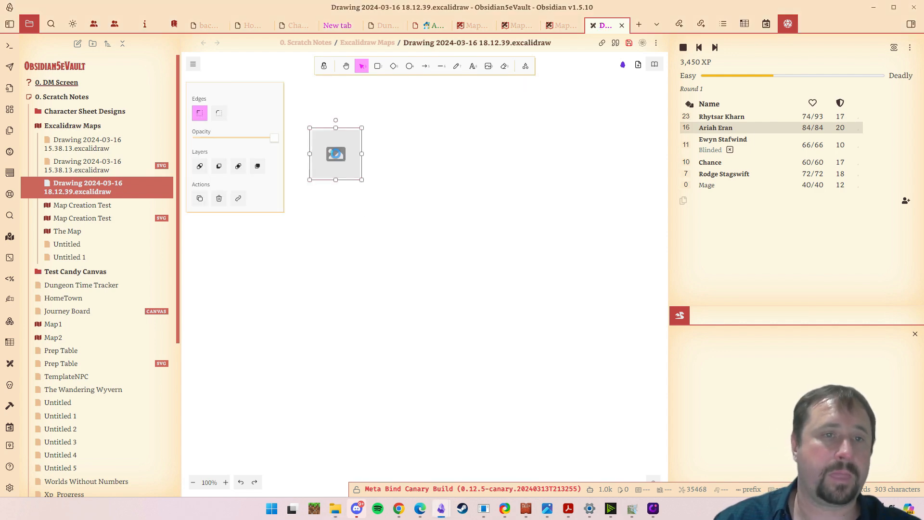
left_click_drag(496, 173, 554, 262)
left_click_drag(498, 230, 496, 237)
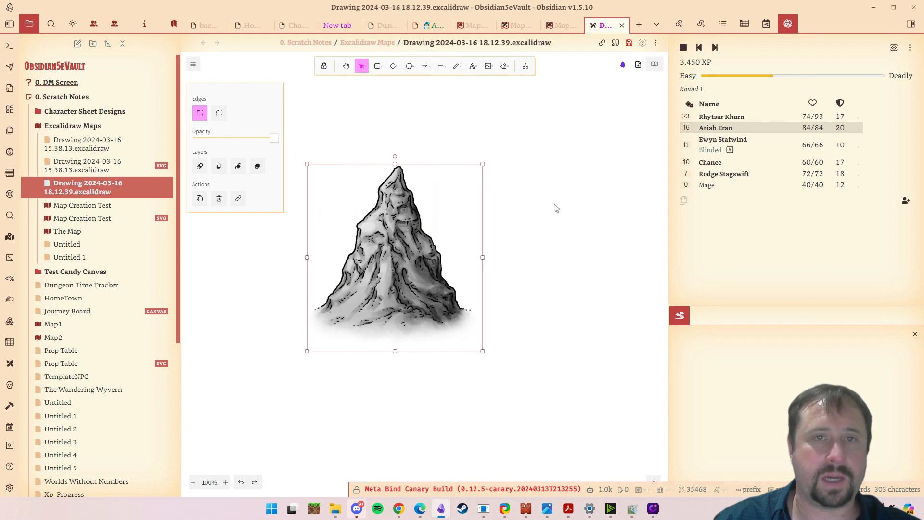
left_click_drag(405, 243, 383, 183)
left_click(543, 179)
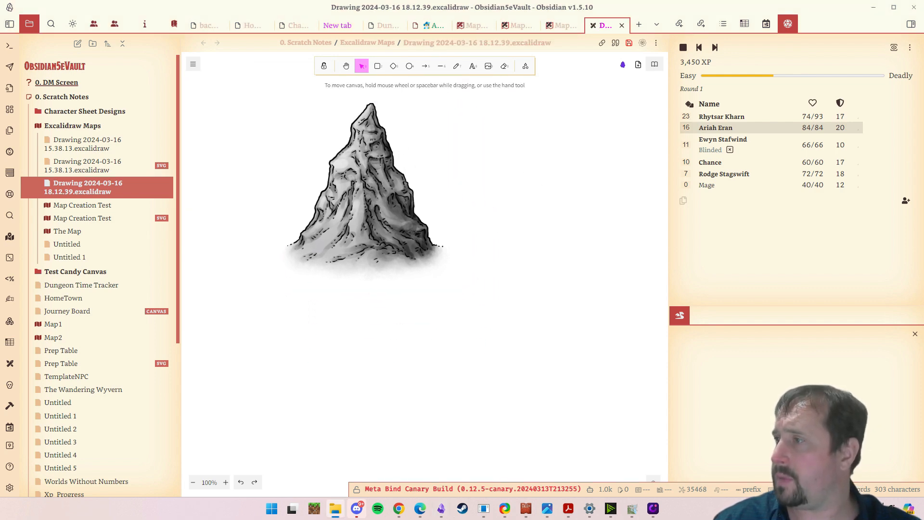
- Add the volcano PNG overlapping the pointed peak's right slope, and bring the pointed peak to the front
left_click_drag(489, 279, 447, 185)
left_click(308, 232)
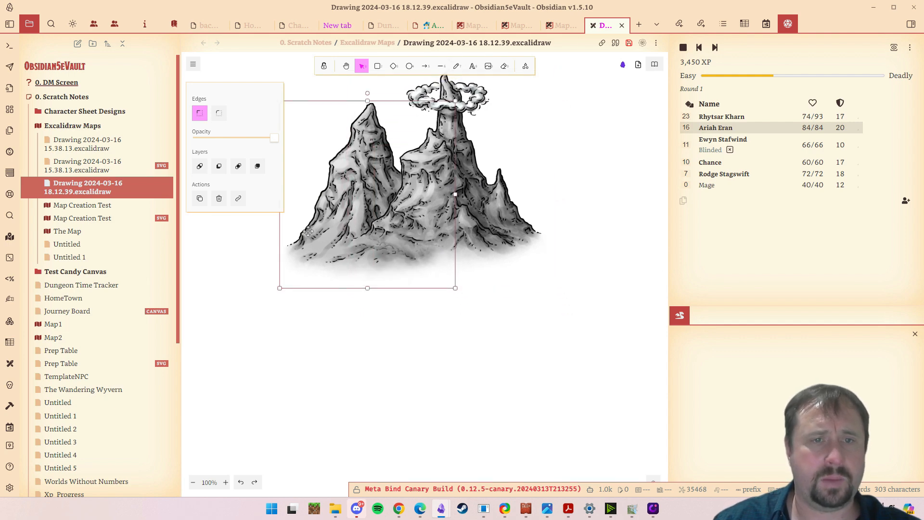
right_click(310, 232)
left_click(347, 323)
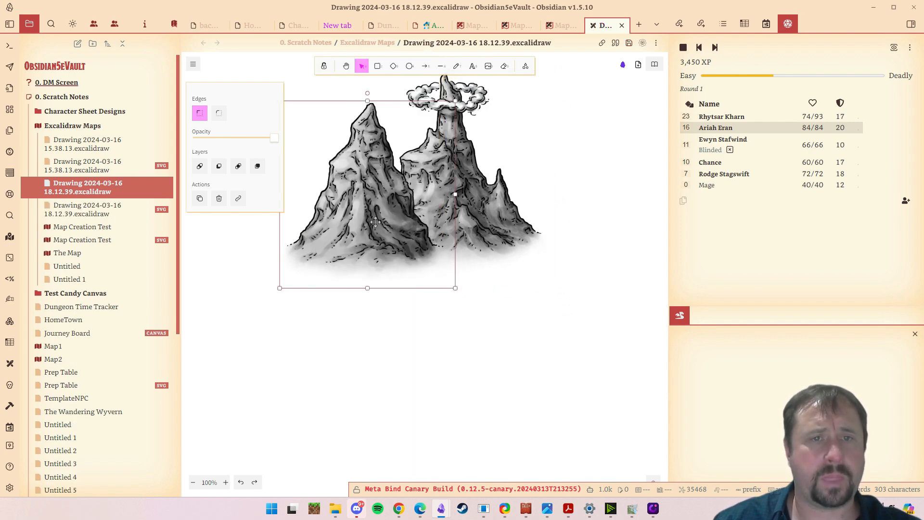
- Pull the pointed peak and the volcano apart, and place the peak back over the volcano's left slope
left_click_drag(359, 218, 384, 226)
scroll(481, 260, "down", 3)
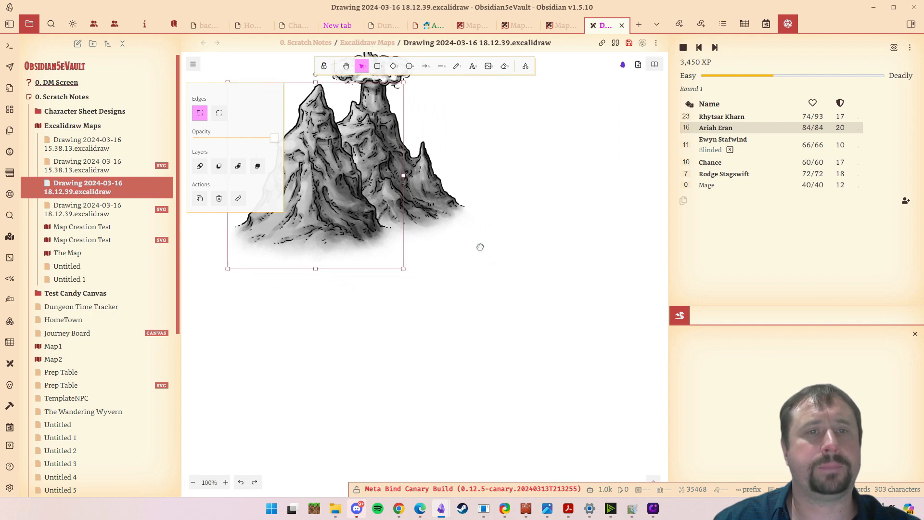
left_click(486, 270)
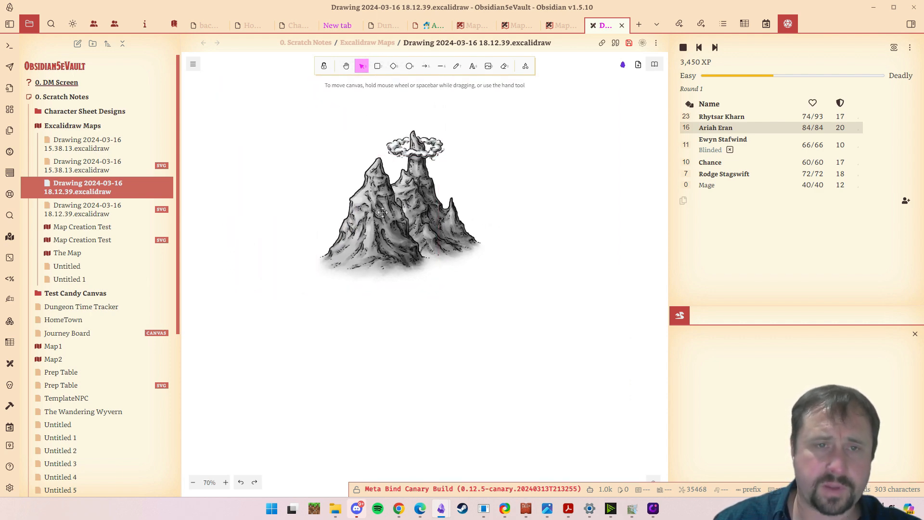
left_click(422, 224)
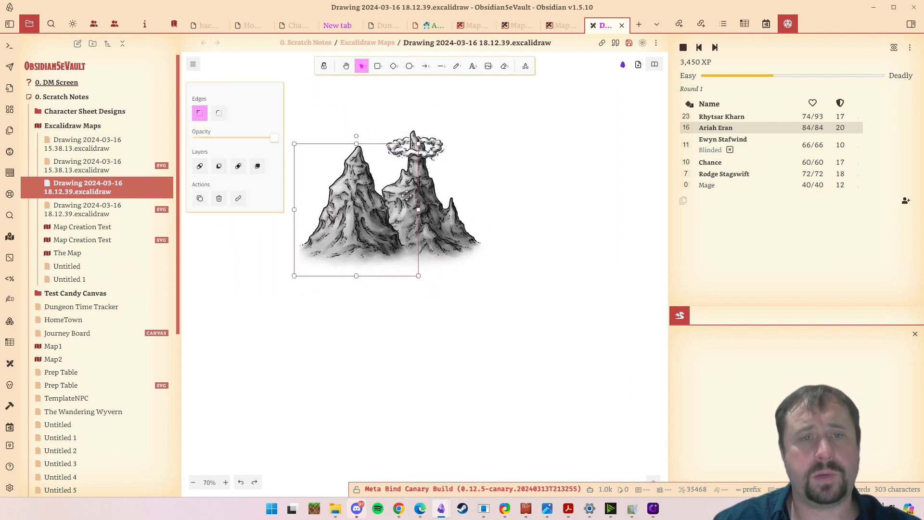
left_click_drag(422, 224, 506, 358)
left_click_drag(423, 200, 373, 169)
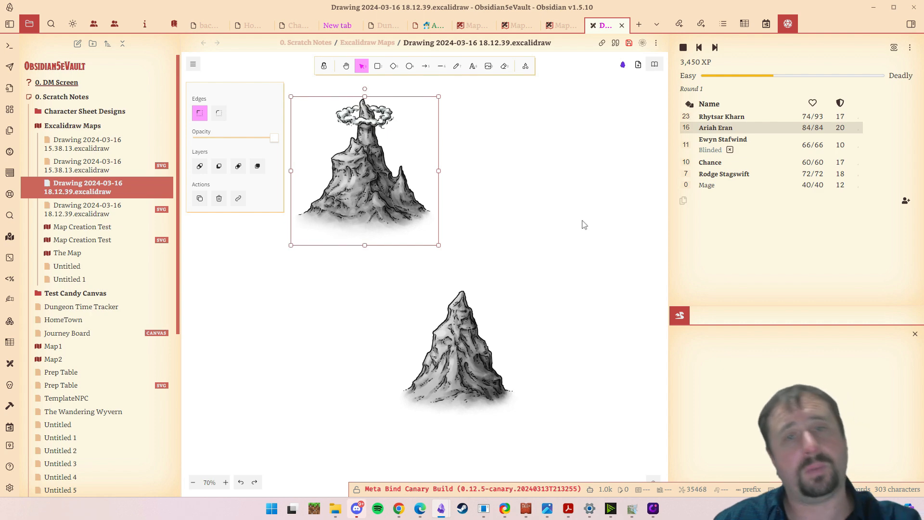
left_click_drag(462, 342, 318, 175)
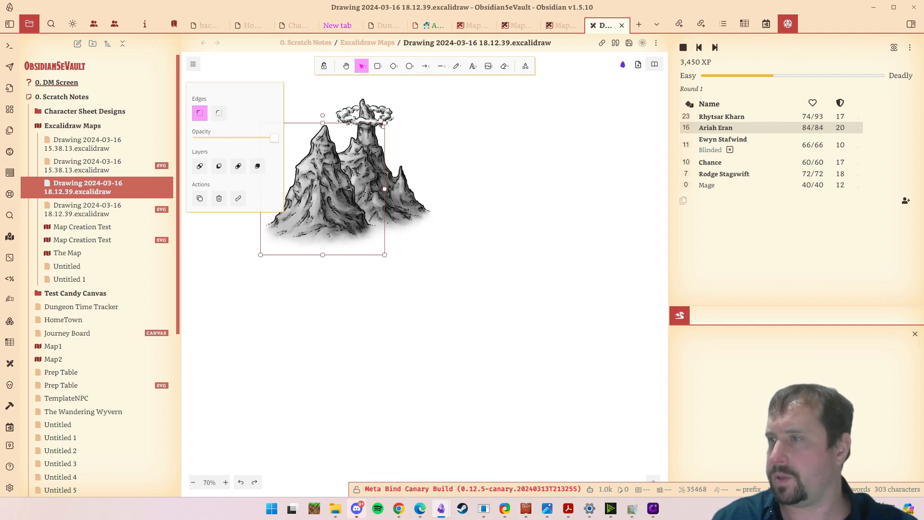
- Add two snow-capped mountain PNGs from the Mountains folder in front of the peak and volcano
key("alt+Tab")
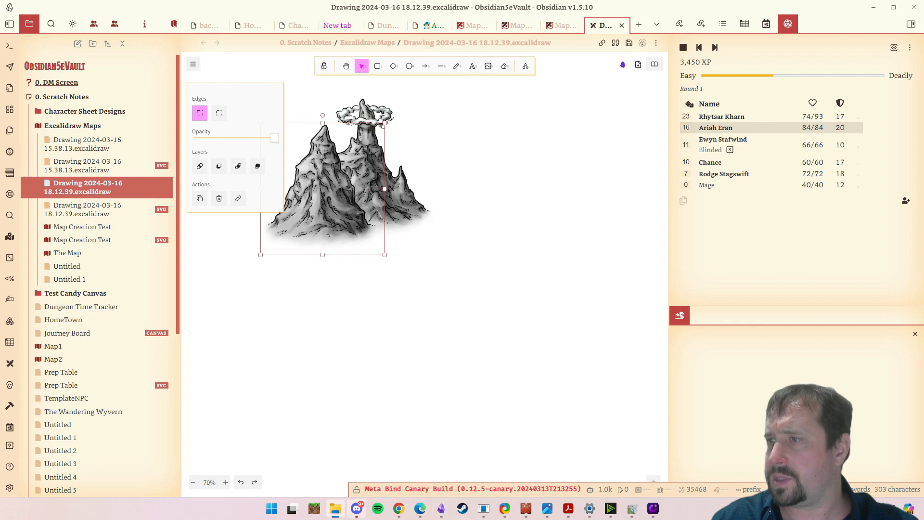
left_click_drag(495, 288, 319, 224)
left_click(322, 136)
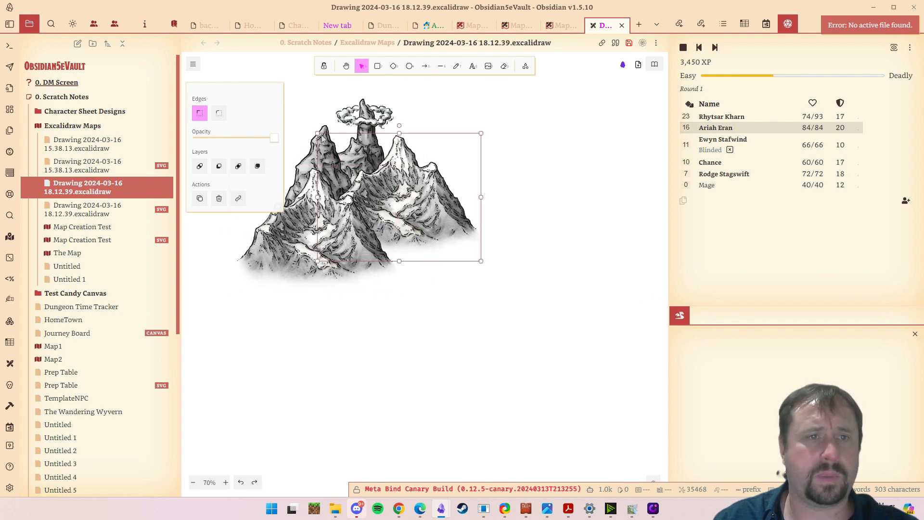
- Paste another copy of the tall pointed peak and place it at the right end of the mountain range
key("ctrl+v")
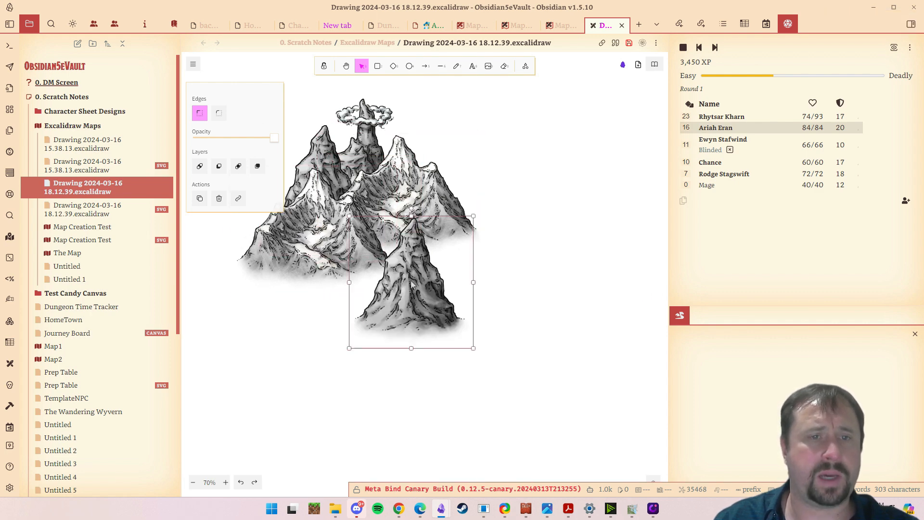
left_click_drag(411, 285, 466, 195)
left_click(509, 342)
left_click_drag(520, 320, 502, 319)
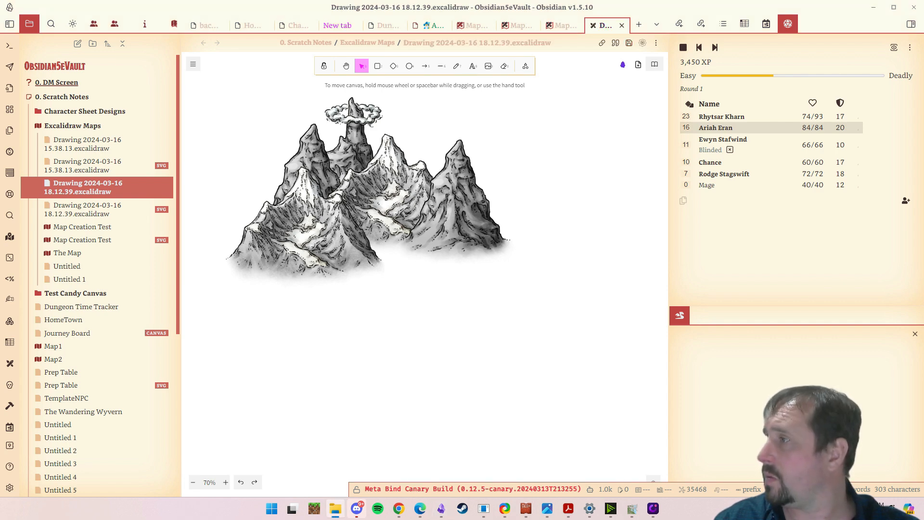
- Add four tan-based mountain images in an overlapping group across the front of the range
left_click_drag(431, 317, 486, 294)
left_click(520, 385)
key("ctrl+v")
left_click_drag(518, 381, 404, 292)
left_click(510, 368)
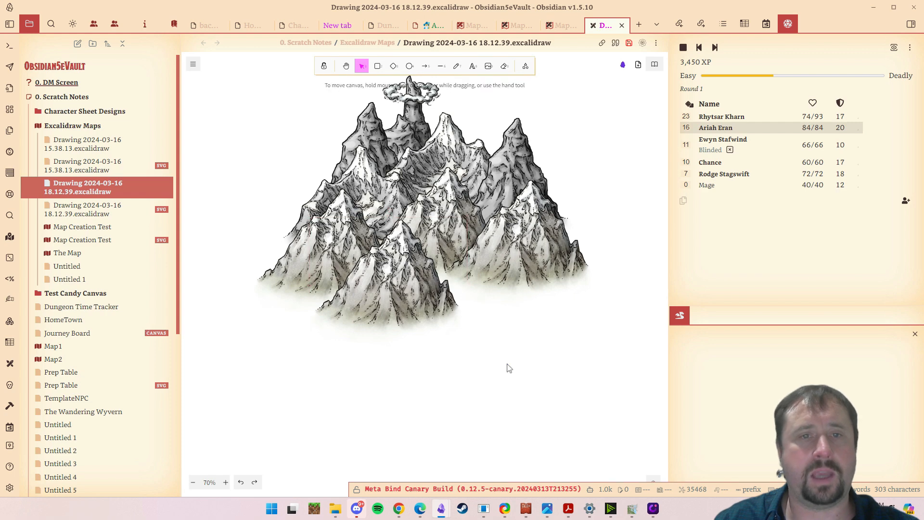
left_click_drag(509, 368, 499, 348)
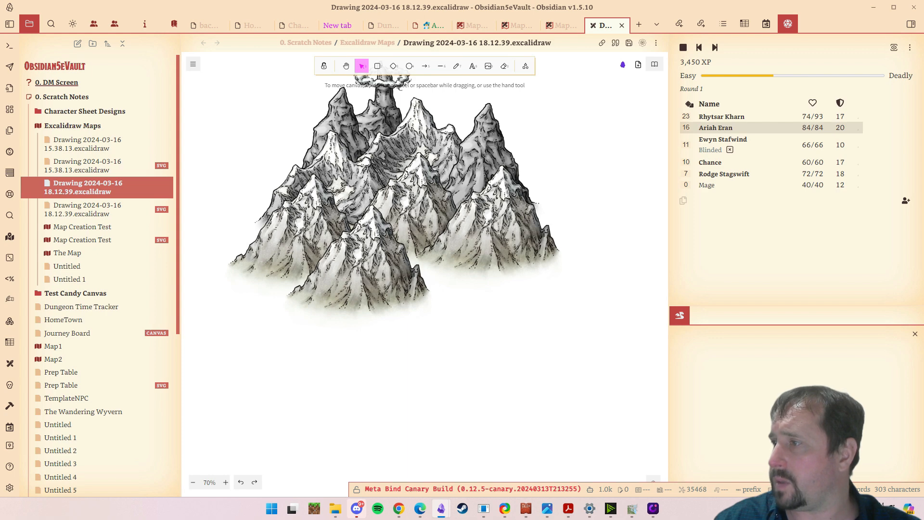
- Add smaller grey mountain images in an overlapping row along the foot of the range
left_click_drag(667, 404, 353, 312)
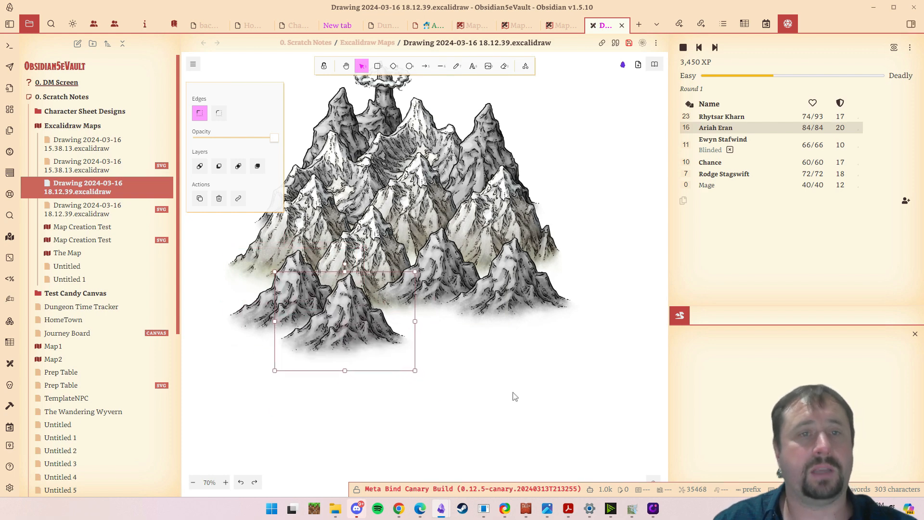
scroll(512, 392, "down", 5)
scroll(529, 334, "up", 5)
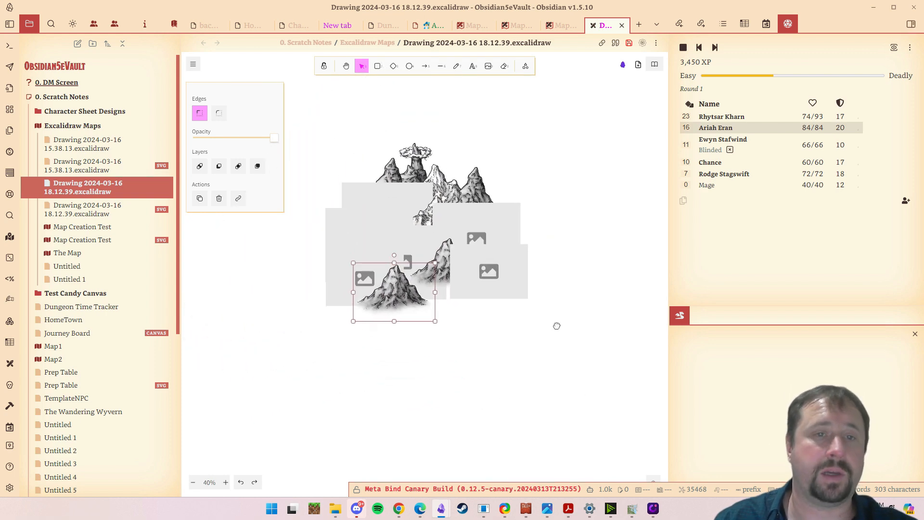
left_click_drag(511, 326, 561, 402)
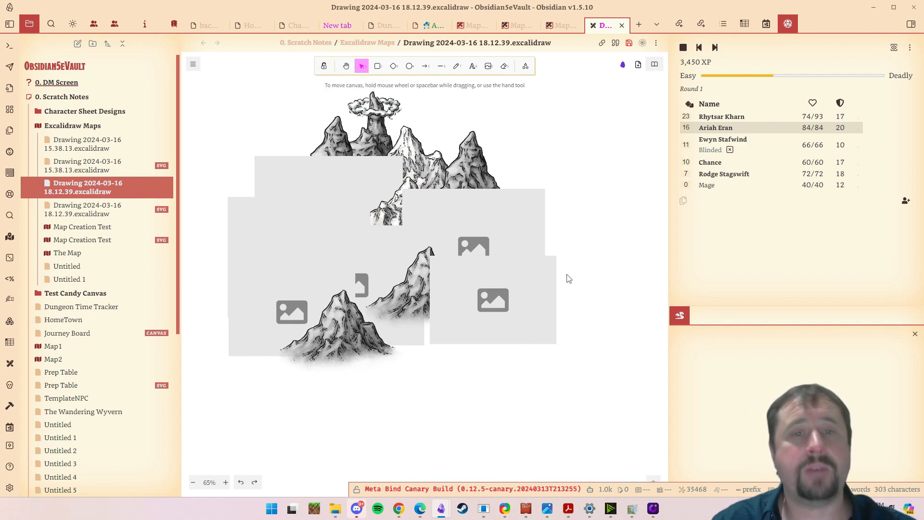
- Reload the app with the reload command and reopen Drawing 2024-03-16 18.12.39.excalidraw
left_click(477, 247)
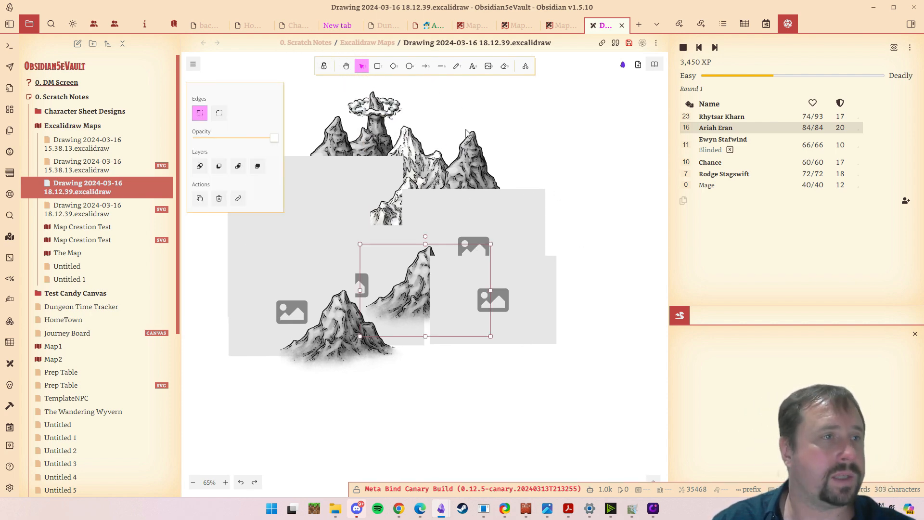
left_click(9, 83)
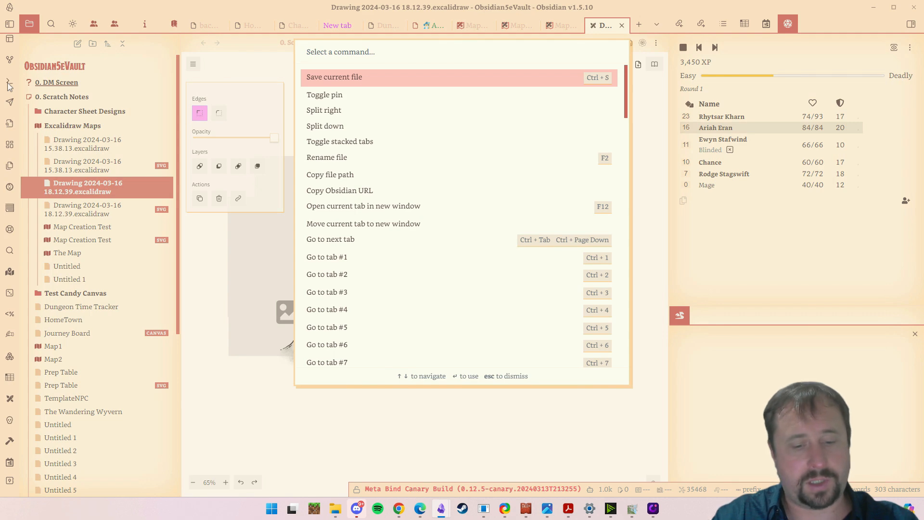
type("rel")
key("Return")
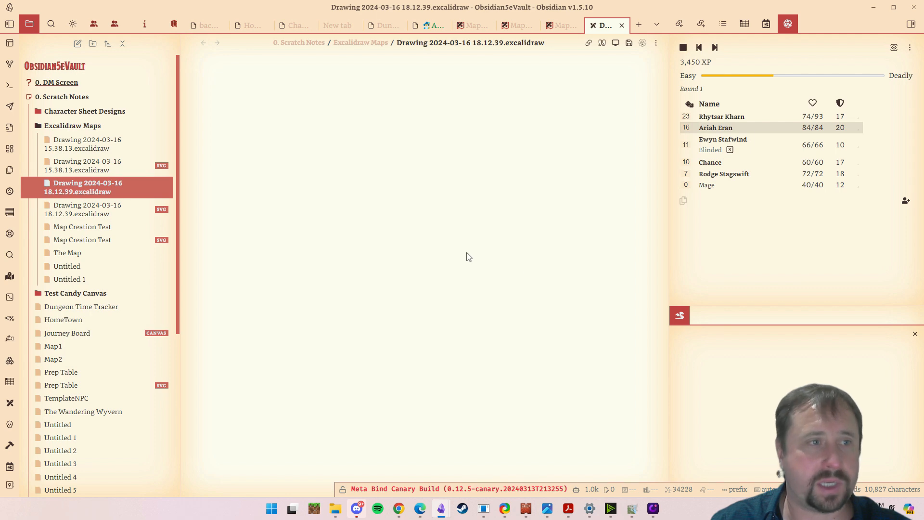
left_click(77, 164)
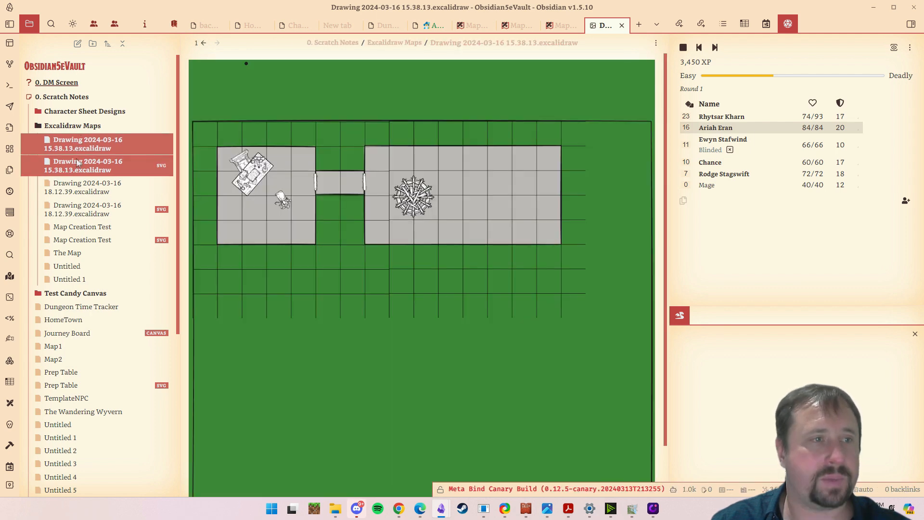
left_click(80, 189)
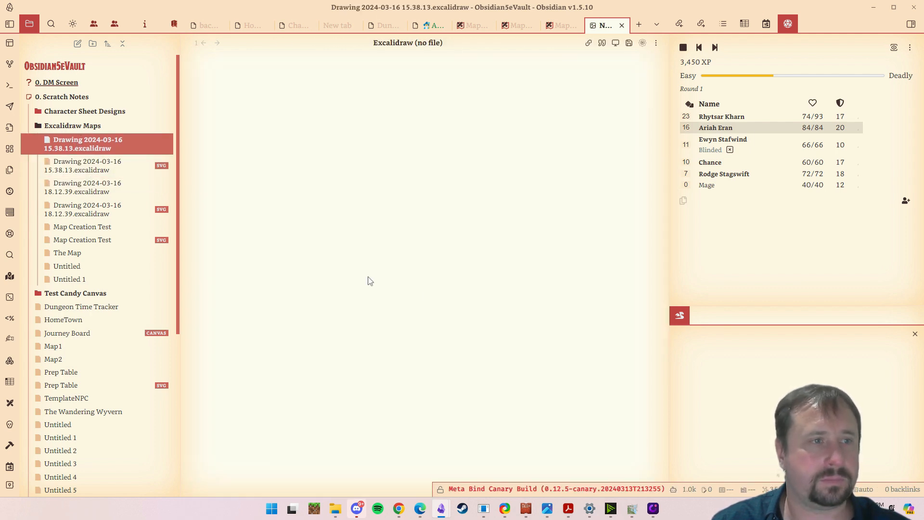
left_click(137, 216)
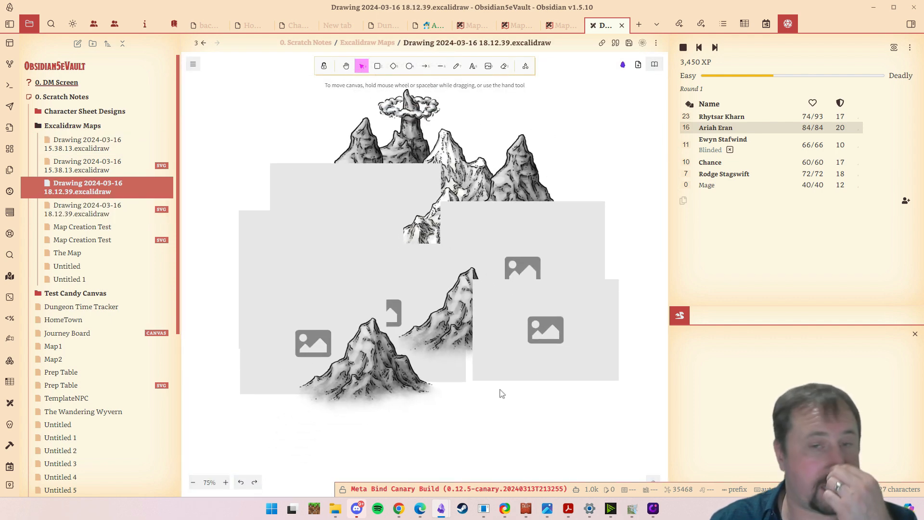
- Delete the blank image placeholders and place copies of the small grey mountain on both sides of the tan-based one
left_click(514, 350)
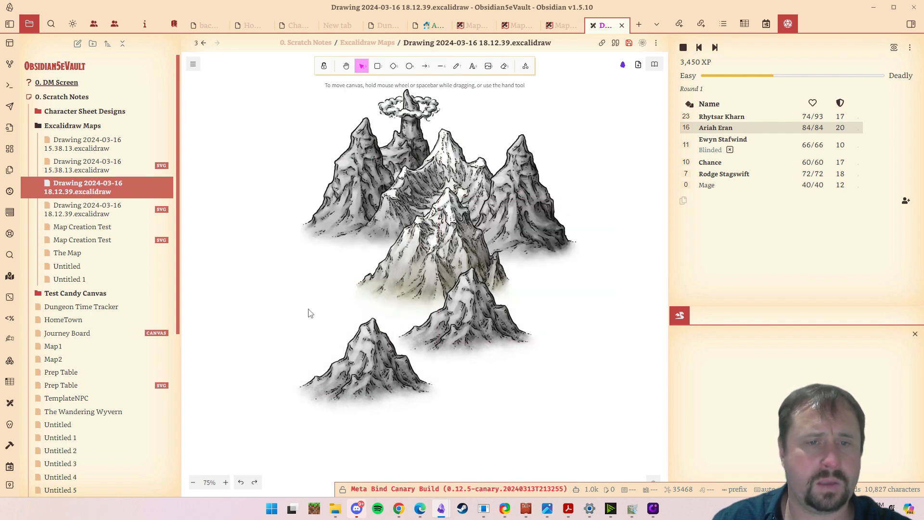
left_click(477, 327)
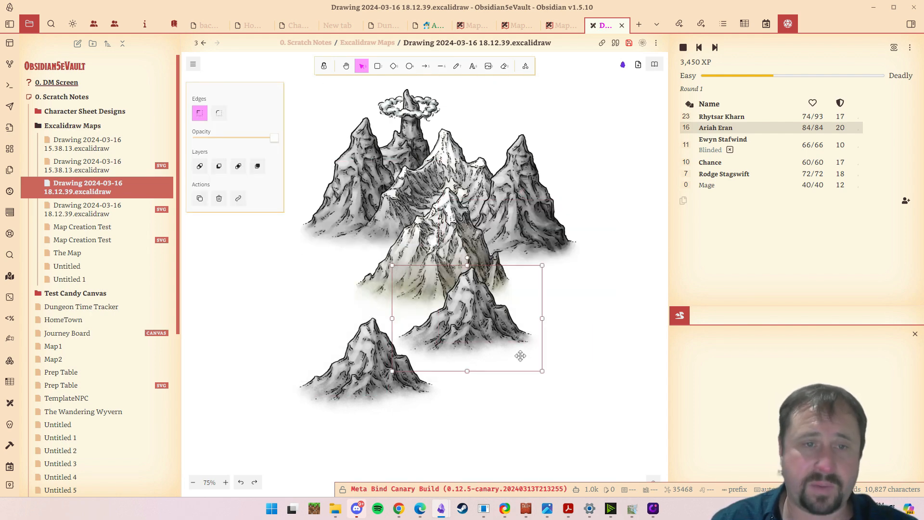
left_click_drag(488, 346, 515, 290)
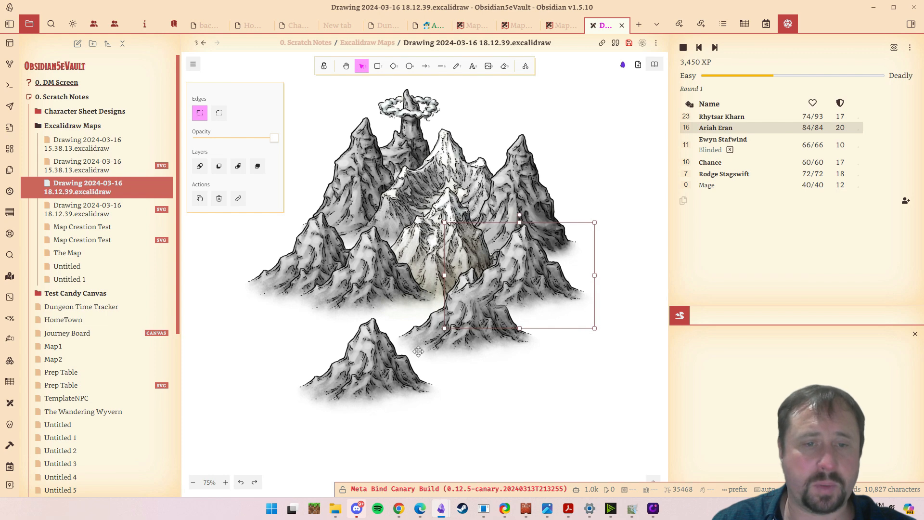
- Move the lower middle grey mountain up into the gap in the front row and bring it to the front
left_click_drag(430, 349, 355, 377)
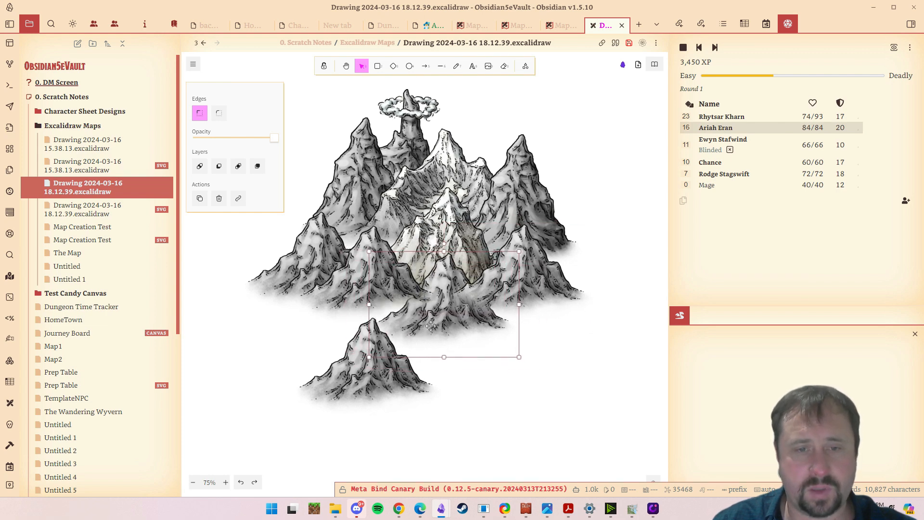
right_click(444, 324)
left_click(481, 321)
right_click(450, 320)
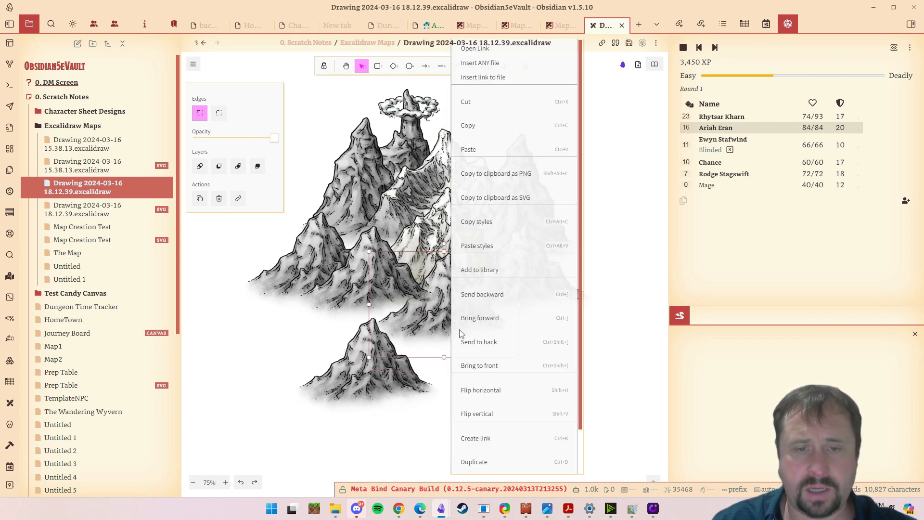
left_click(481, 366)
- Move the lowest grey mountain up against the left part of the front row and bring it to the front
mouse_move(368, 359)
left_mouse_down()
mouse_move(381, 351)
mouse_move(354, 339)
mouse_move(349, 347)
mouse_move(361, 339)
mouse_move(354, 313)
left_mouse_up()
right_click(349, 347)
left_click(369, 340)
right_click(360, 340)
left_click(389, 366)
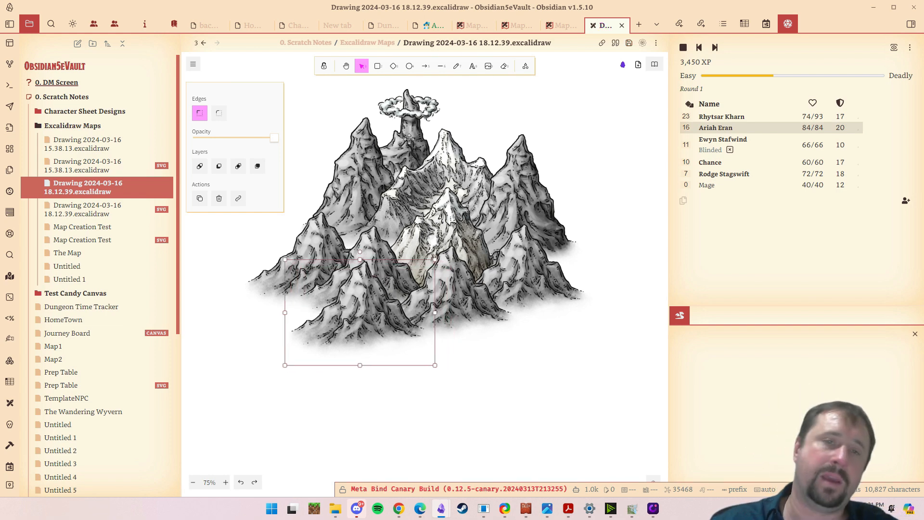
left_click(405, 93)
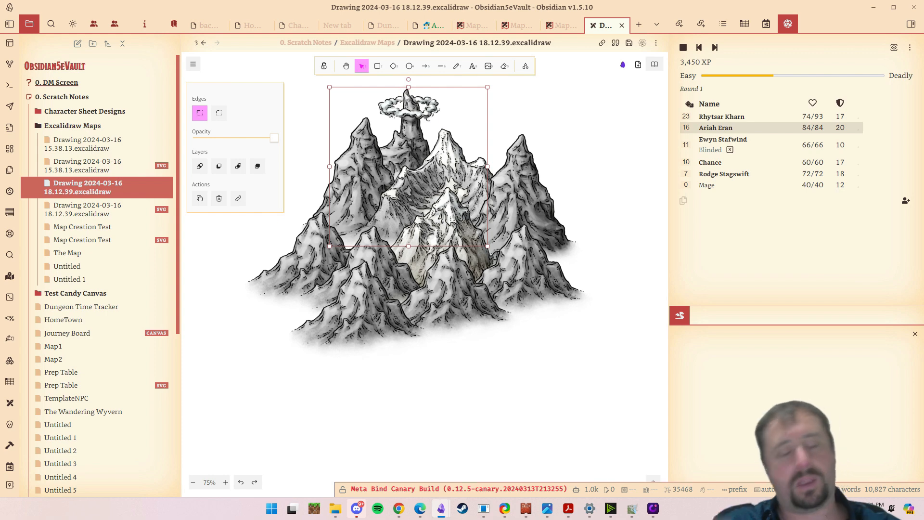
left_click(551, 407)
left_click(319, 295)
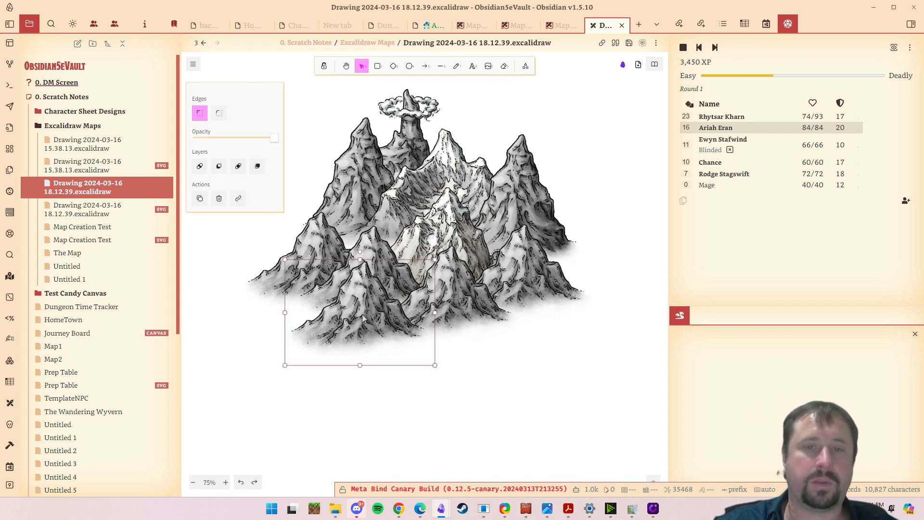
scroll(561, 339, "down", 2)
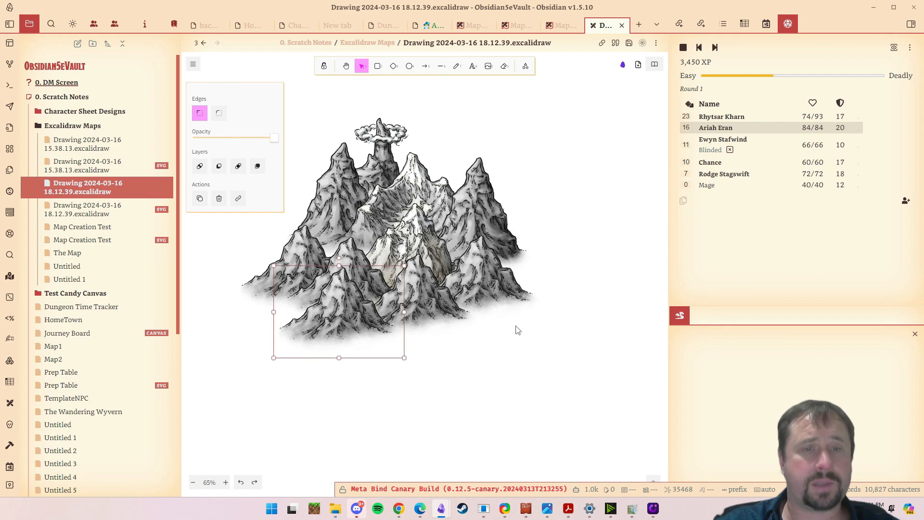
scroll(518, 321, "down", 1)
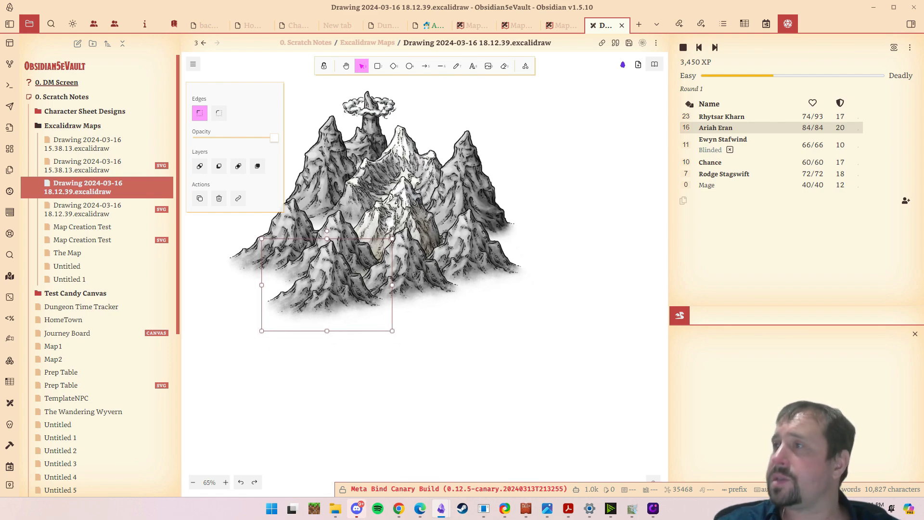
- Switch to File Explorer, open the Structures folder beside Mountains and look through its building symbols
key("alt+Tab")
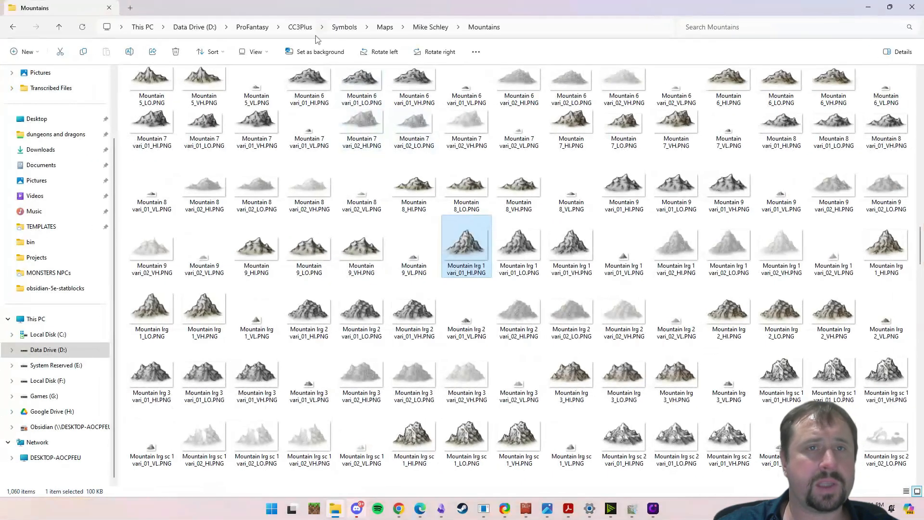
left_click(426, 29)
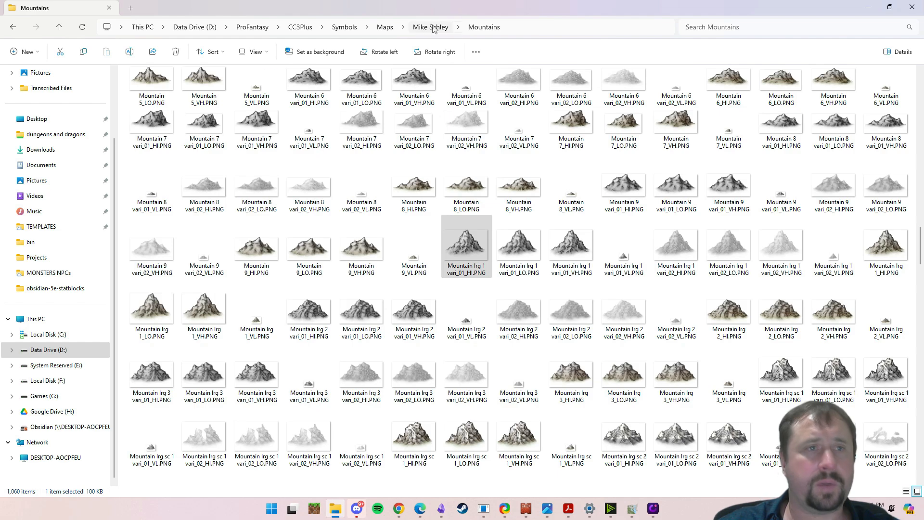
left_click(434, 28)
double_click(178, 177)
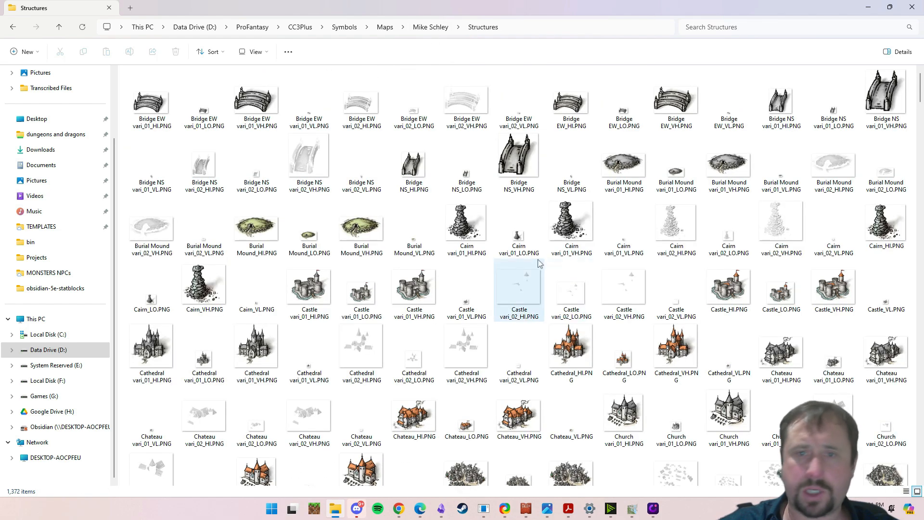
scroll(539, 262, "down", 15)
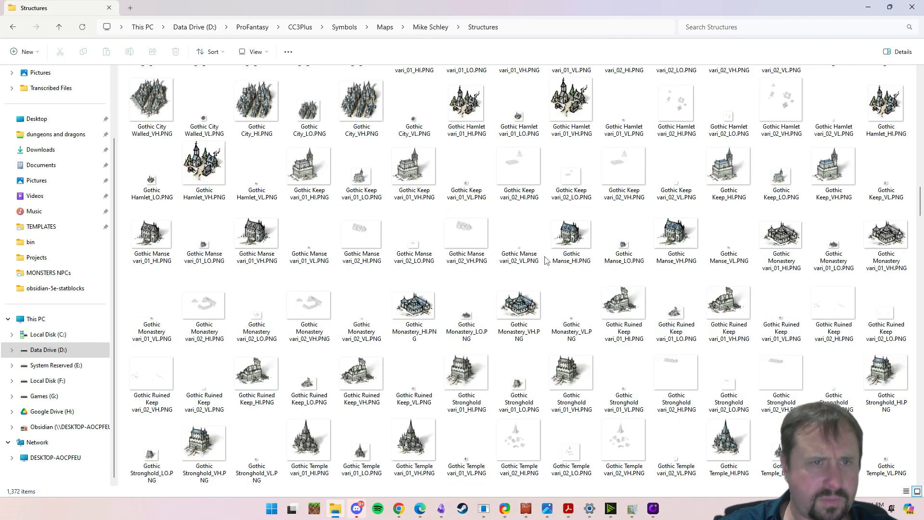
scroll(547, 260, "up", 3)
- Copy the Dark Empire City_HI.PNG symbol from the Dark Empire folder inside Monthly
left_click(422, 29)
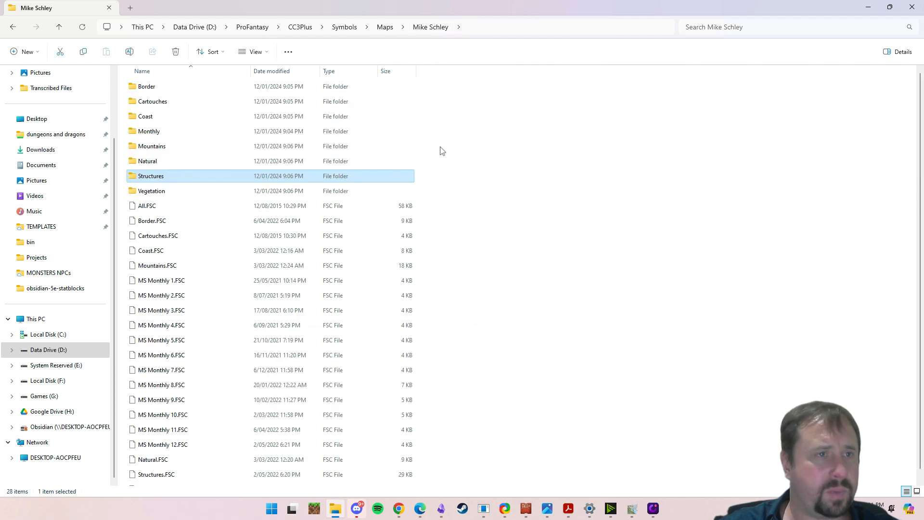
double_click(155, 135)
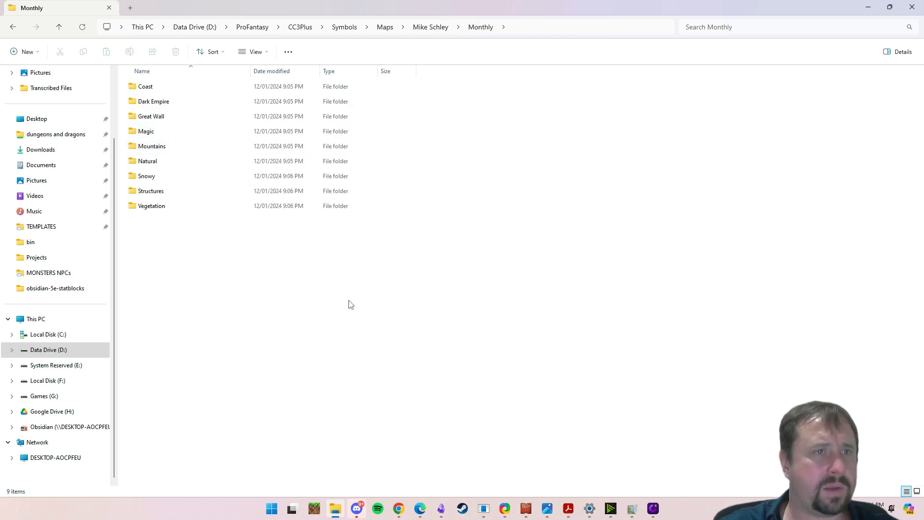
double_click(183, 101)
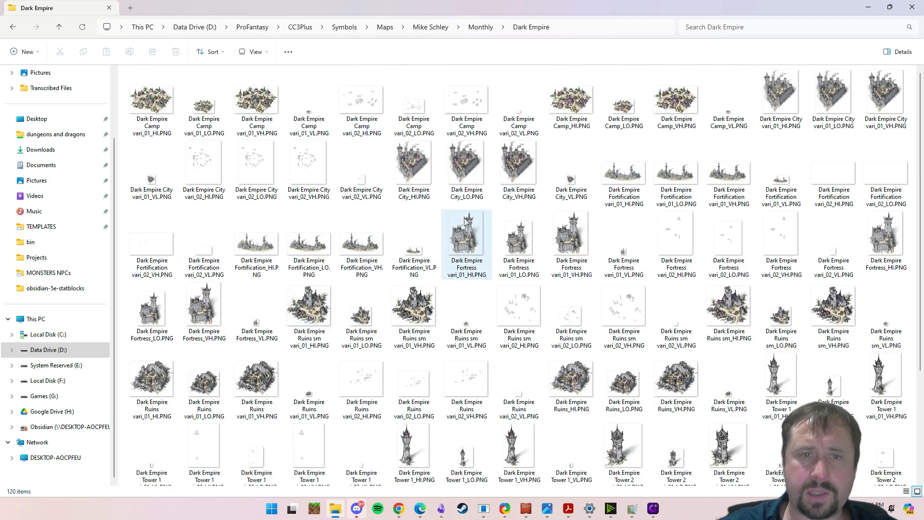
right_click(418, 199)
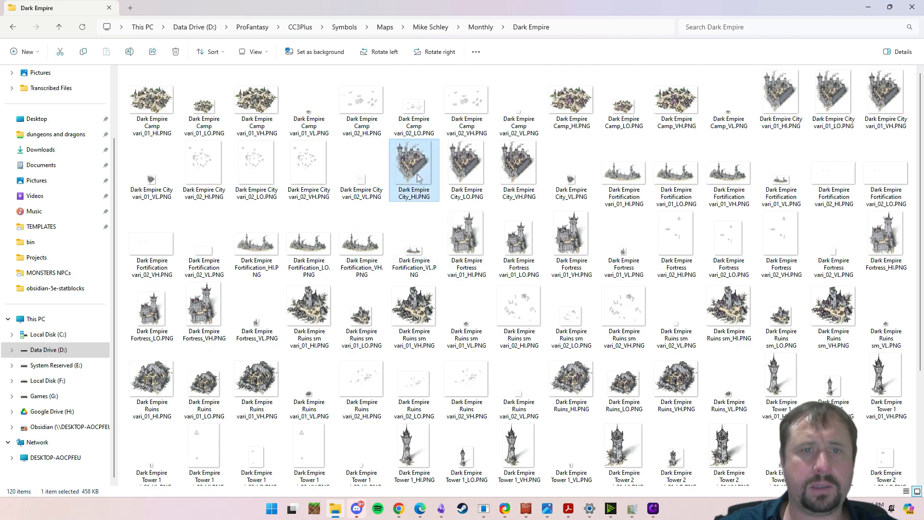
left_click(448, 188)
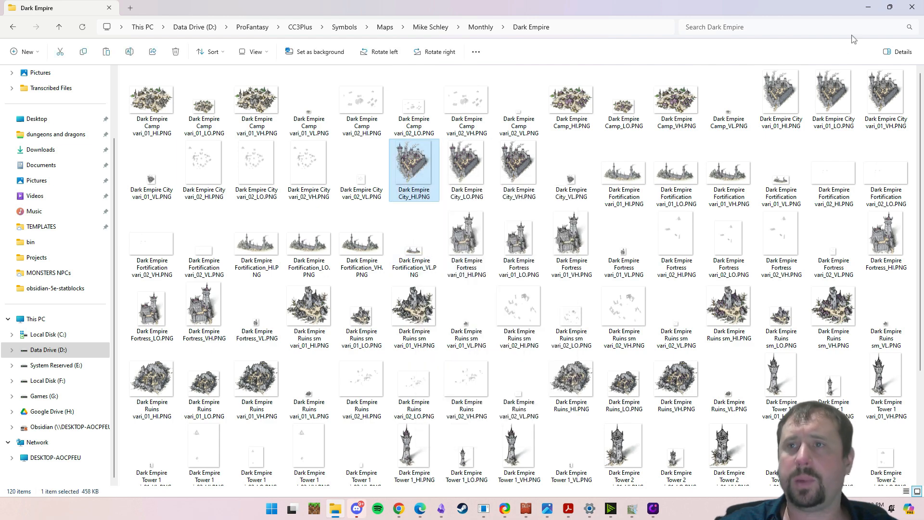
- Paste the walled city into the Obsidian drawing and place it over the lower-right foot of the mountain range
left_click(870, 10)
key("ctrl+v")
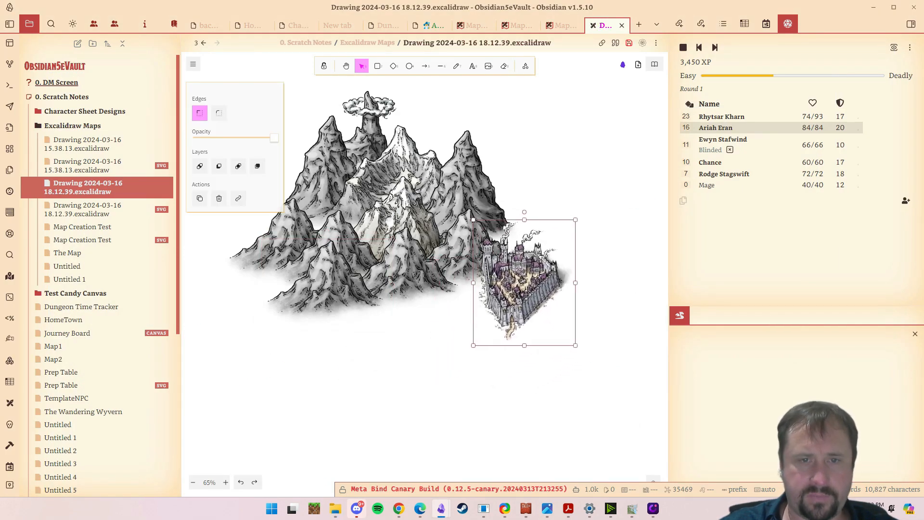
left_click_drag(526, 295, 498, 309)
left_click(595, 309)
left_click_drag(595, 309, 563, 305)
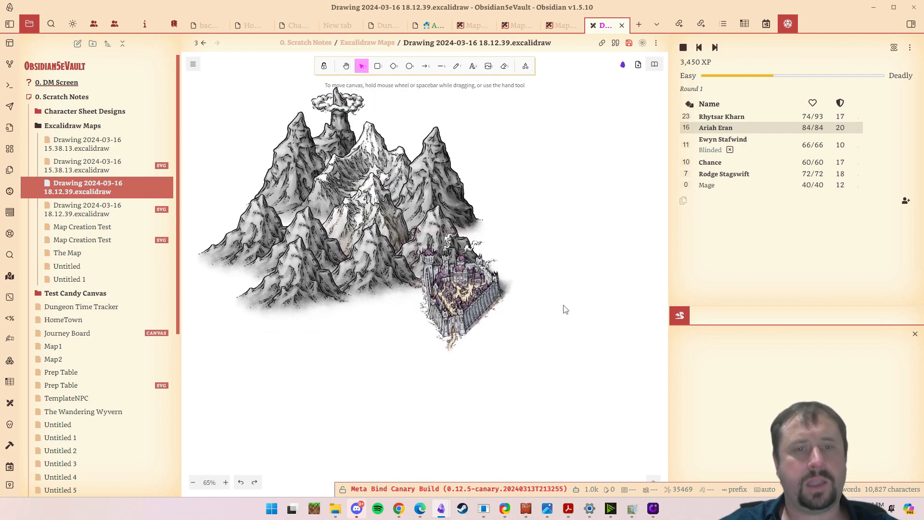
- Copy Dark Empire Tower 1_HI.PNG from File Explorer into the drawing and place it between the two front mountains
left_click(336, 508)
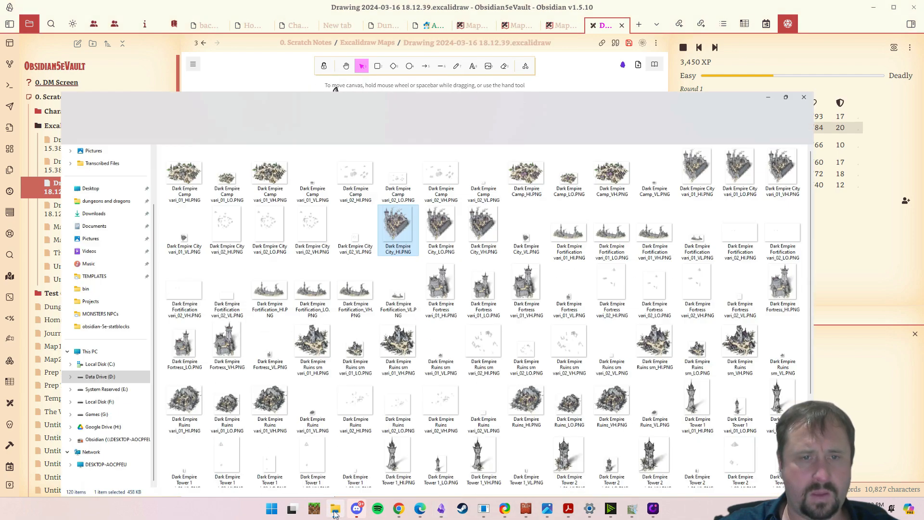
right_click(412, 452)
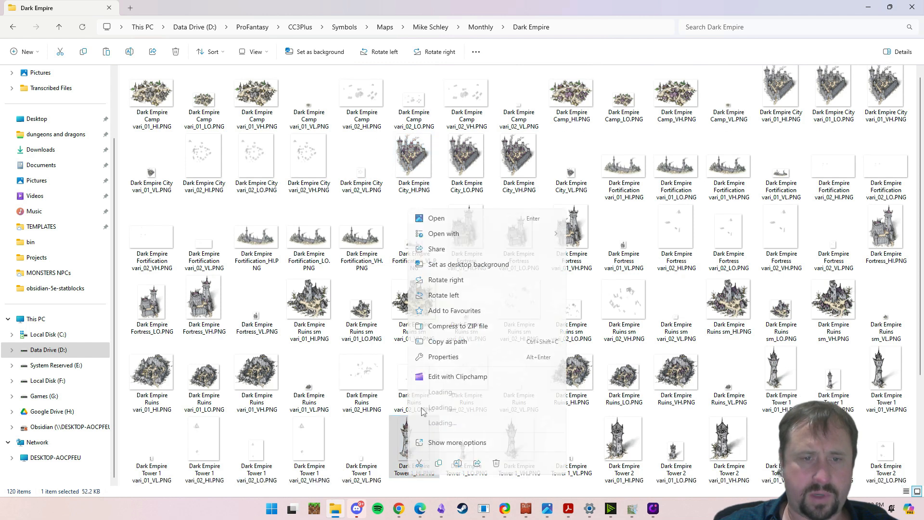
left_click(438, 463)
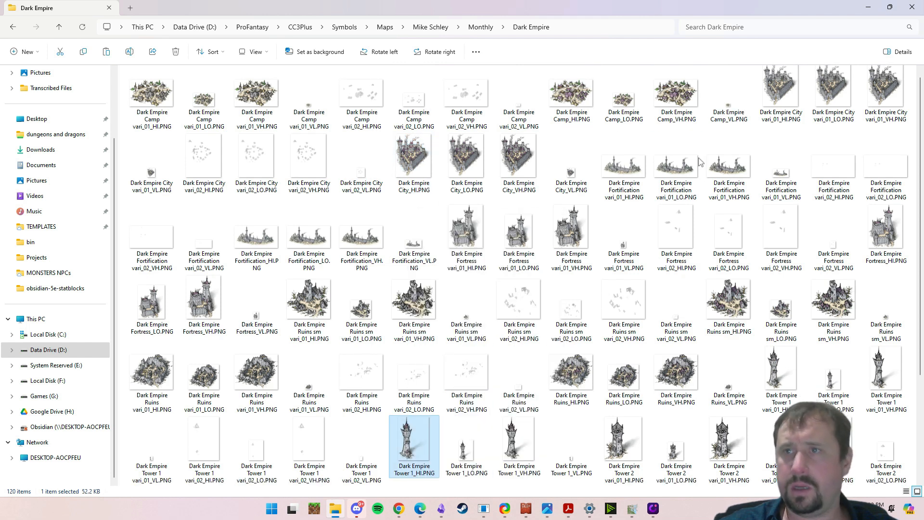
left_click(872, 7)
key("ctrl+v")
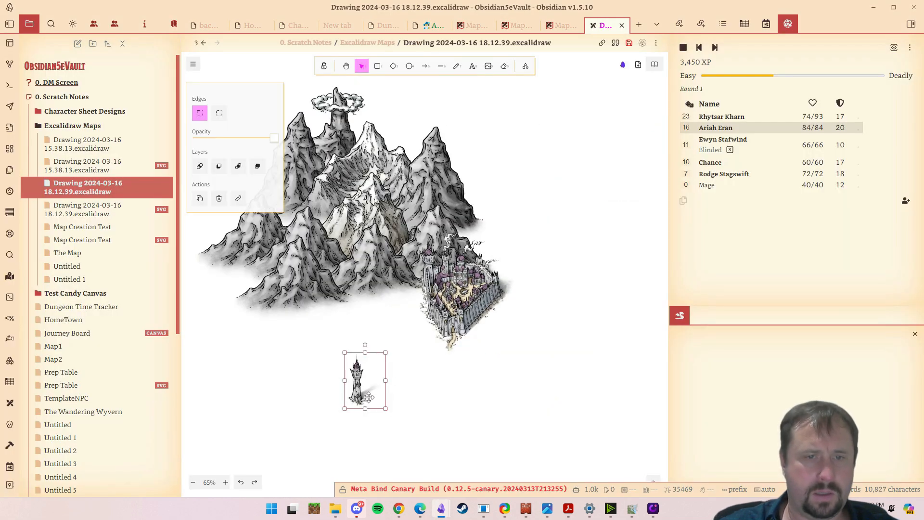
left_click_drag(364, 385, 343, 291)
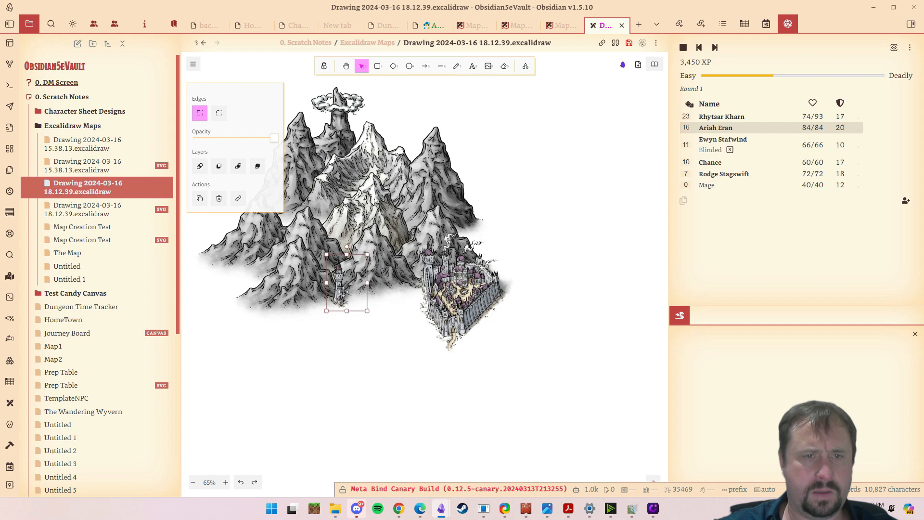
left_click(357, 380)
left_click_drag(523, 352, 530, 376)
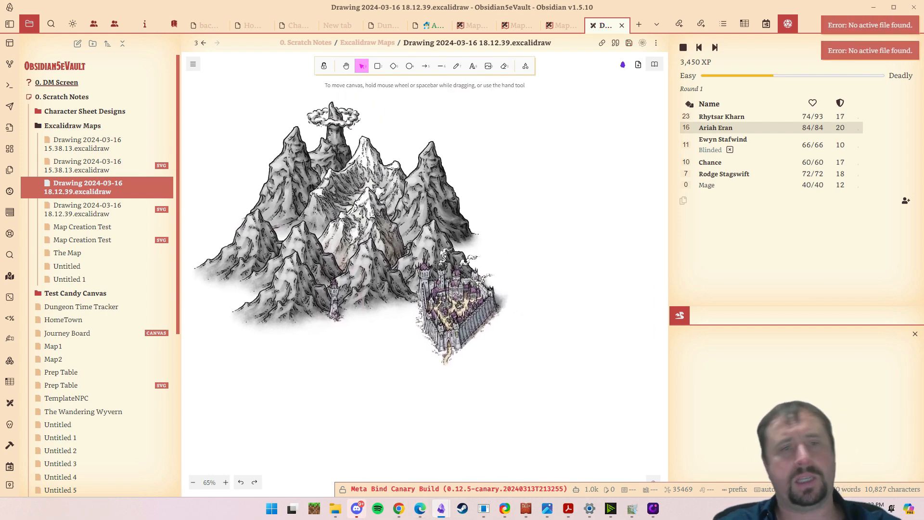
- Look through the remaining Dark Empire symbols and the tree and plant symbols in Monthly's Vegetation folder in File Explorer
left_click(335, 509)
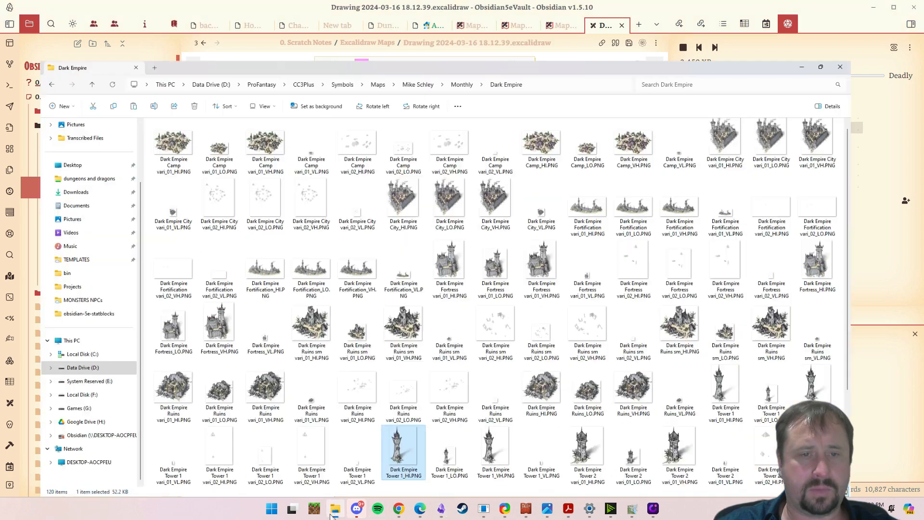
scroll(585, 343, "down", 3)
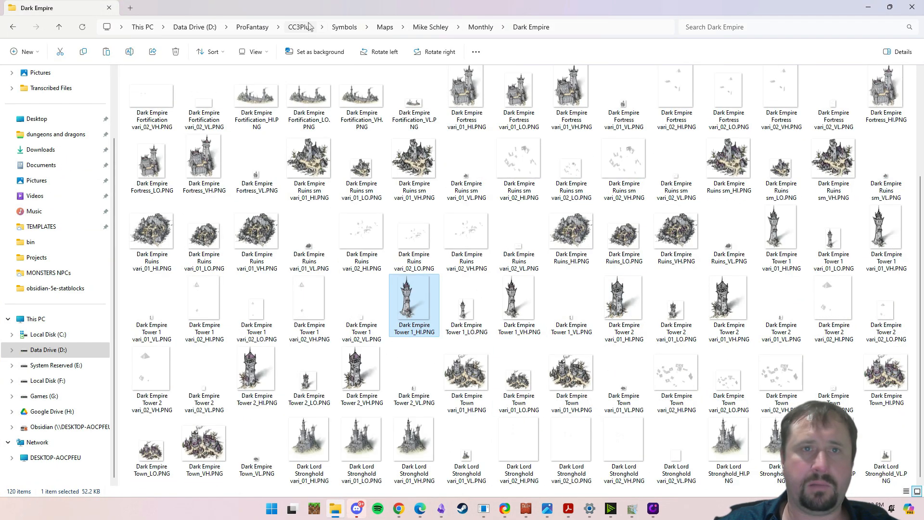
left_click(491, 27)
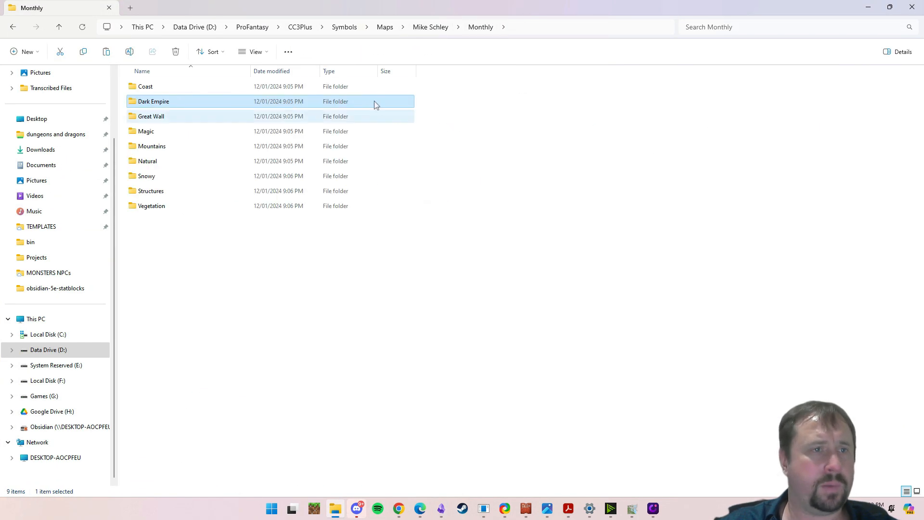
left_click(153, 209)
double_click(153, 208)
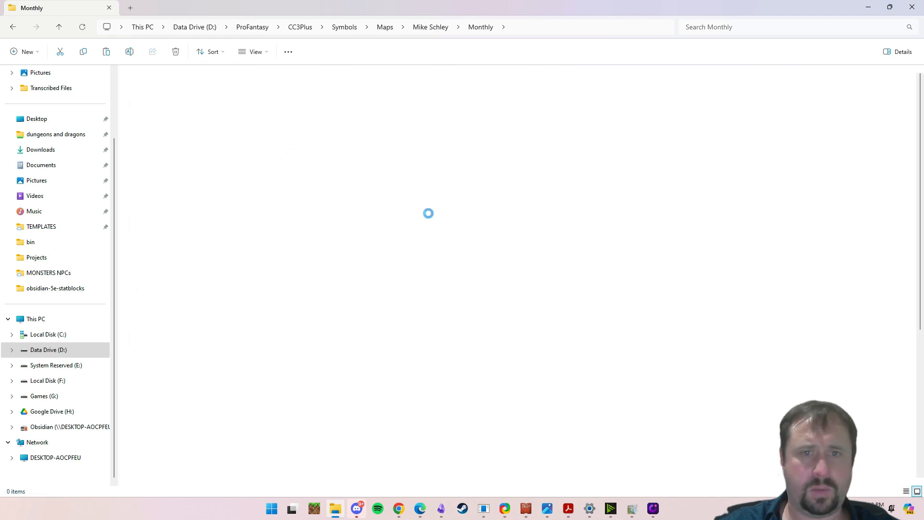
scroll(536, 230, "down", 5)
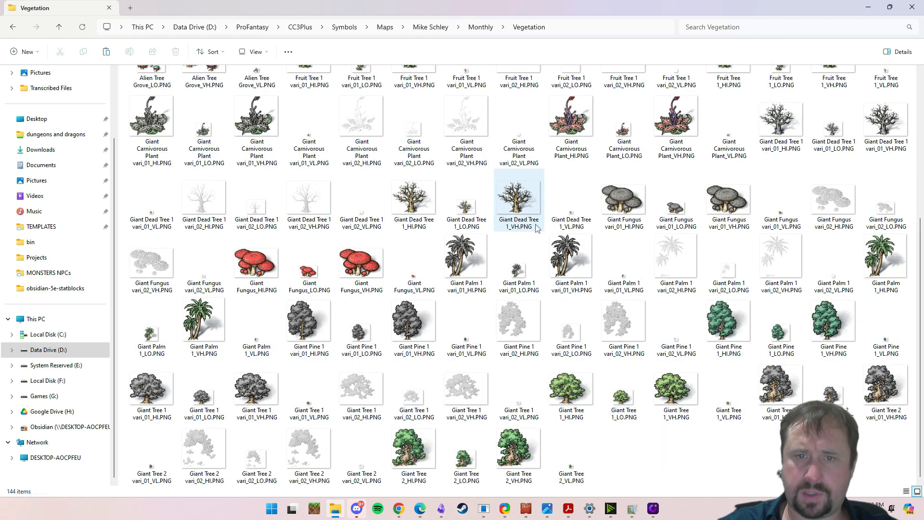
scroll(537, 230, "up", 3)
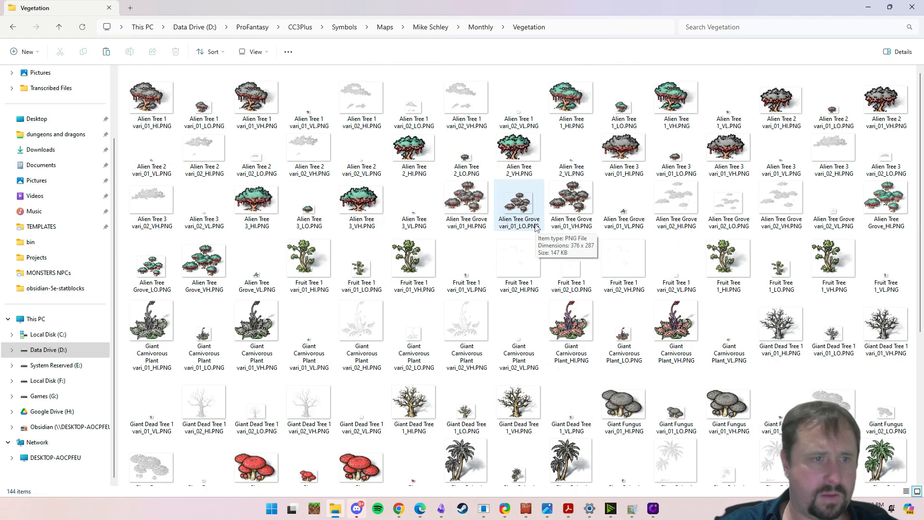
scroll(444, 287, "down", 3)
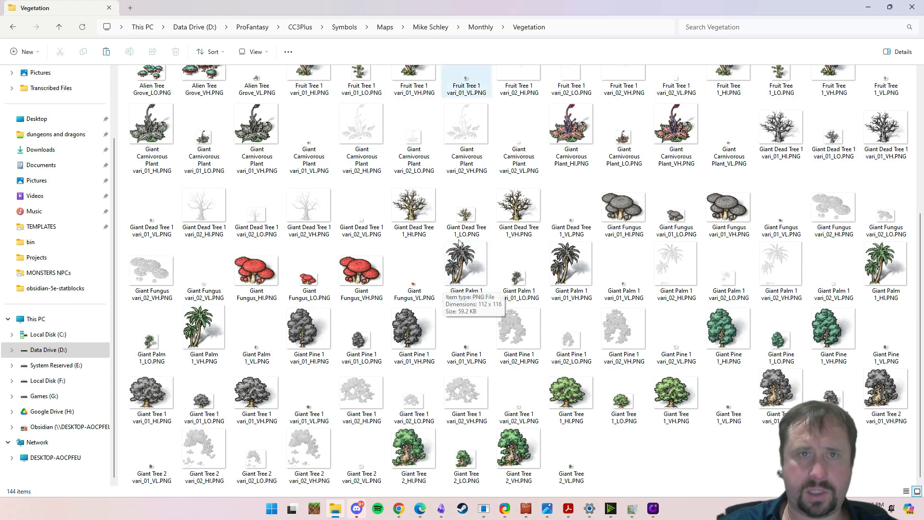
- Open the main Vegetation folder beside Monthly and browse its deciduous tree symbols
left_click(431, 27)
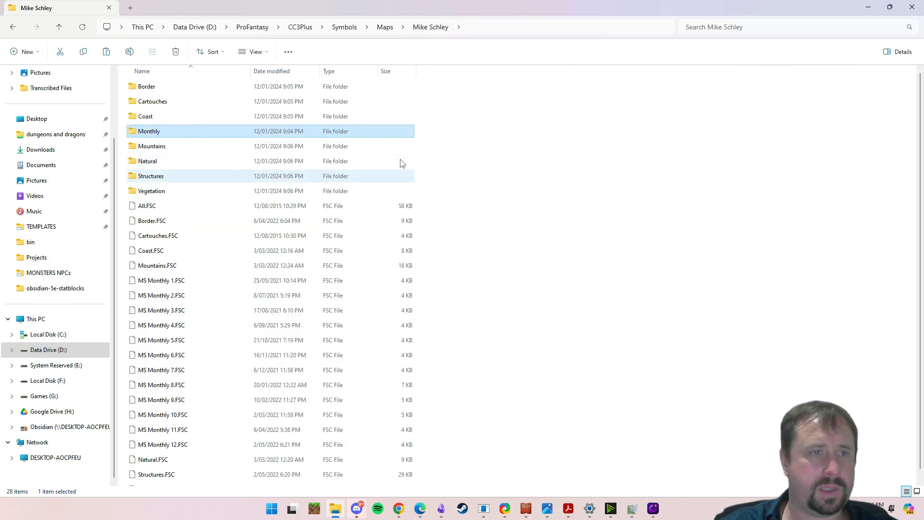
double_click(161, 190)
scroll(426, 159, "down", 10)
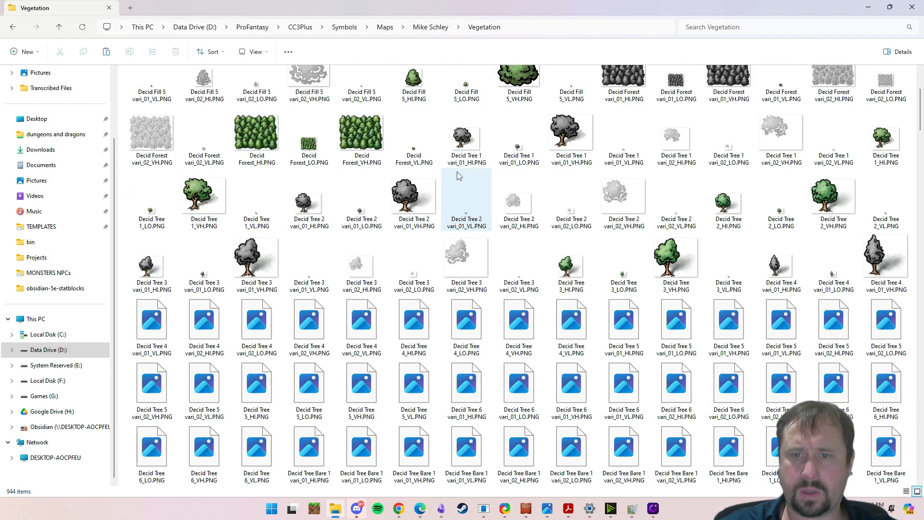
scroll(423, 164, "up", 4)
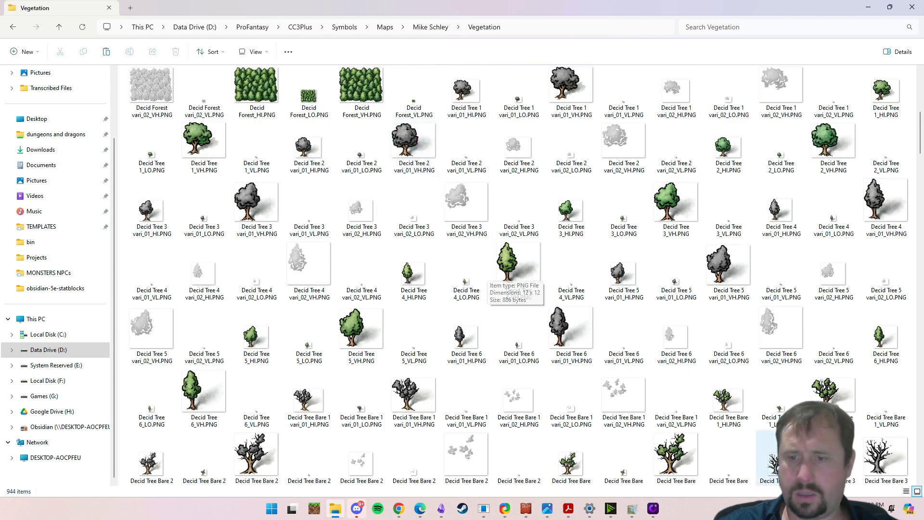
- Quit Discord running in the background
left_click(744, 508)
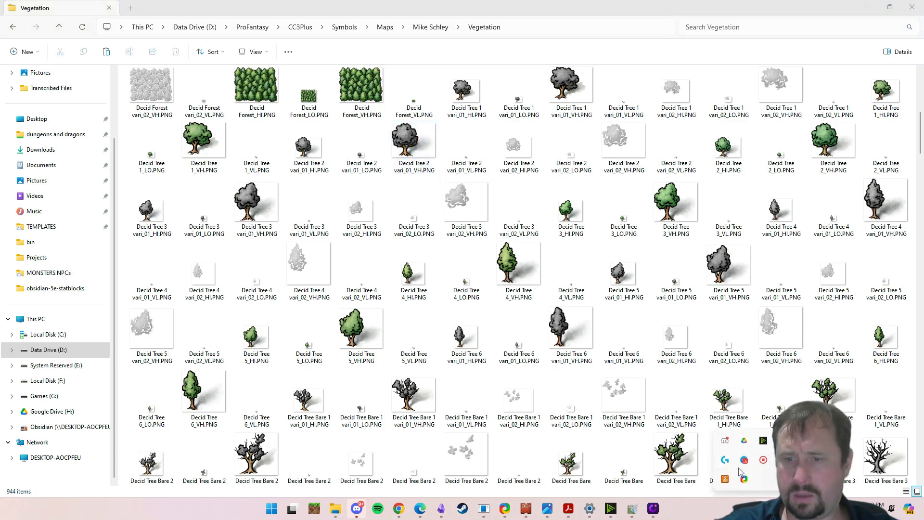
right_click(725, 440)
left_click(737, 431)
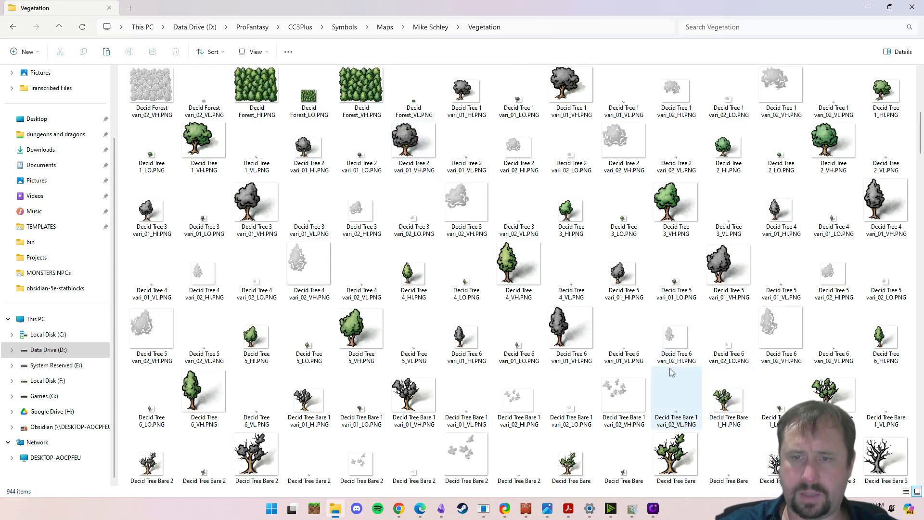
- Find the grey tree clusters among the Vegetation symbols and copy Decid Trees 1 vari_01_HI.PNG
scroll(677, 364, "down", 11)
scroll(631, 324, "down", 3)
scroll(632, 325, "up", 2)
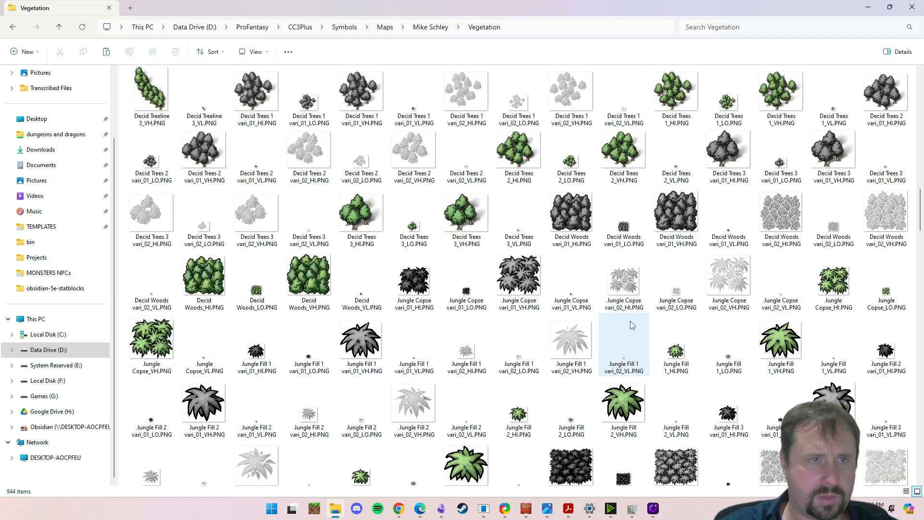
scroll(434, 265, "up", 3)
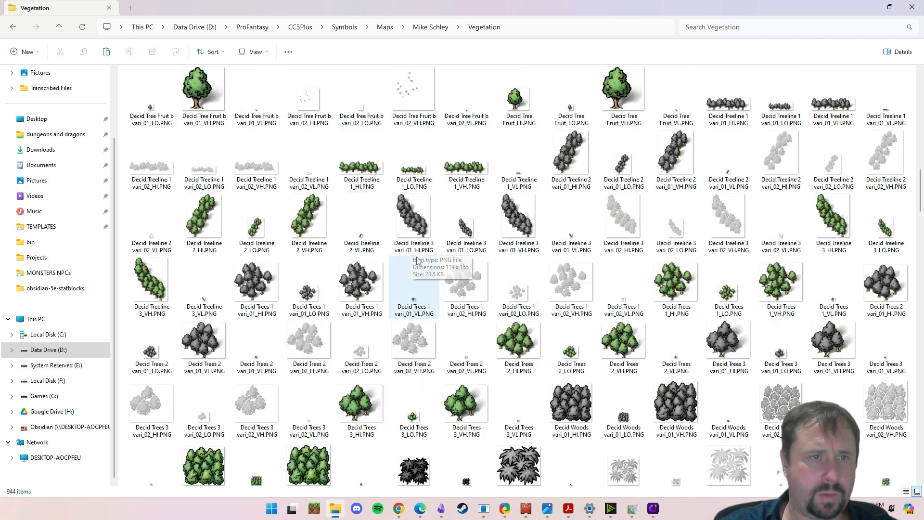
scroll(464, 289, "down", 2)
right_click(242, 160)
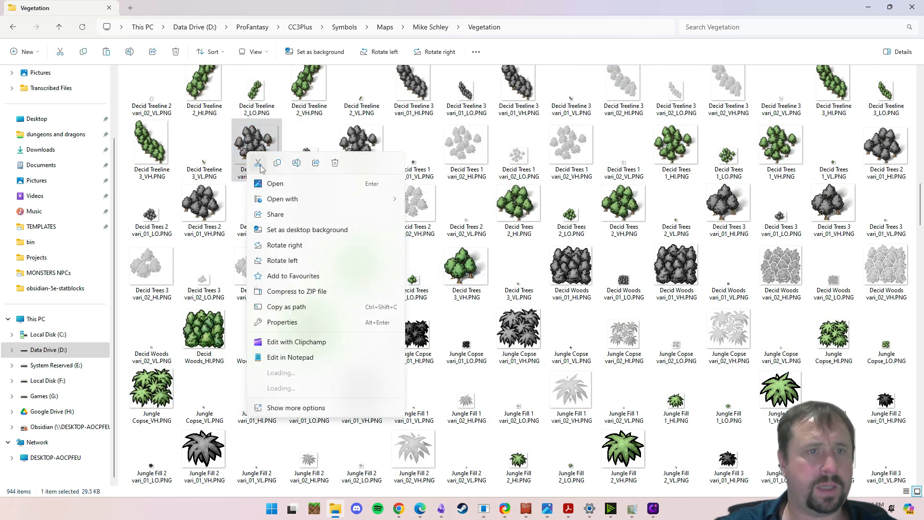
key("Escape")
- Paste the grey tree cluster into the Obsidian drawing and arrange copies in a diagonal row on each side of the city's gate
left_click(874, 13)
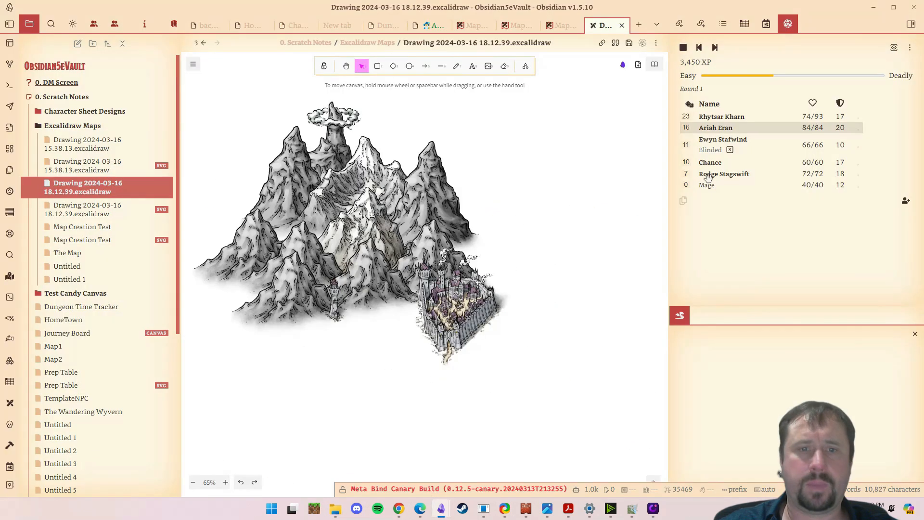
key("ctrl+v")
left_click_drag(519, 385, 506, 356)
left_click_drag(505, 323, 346, 356)
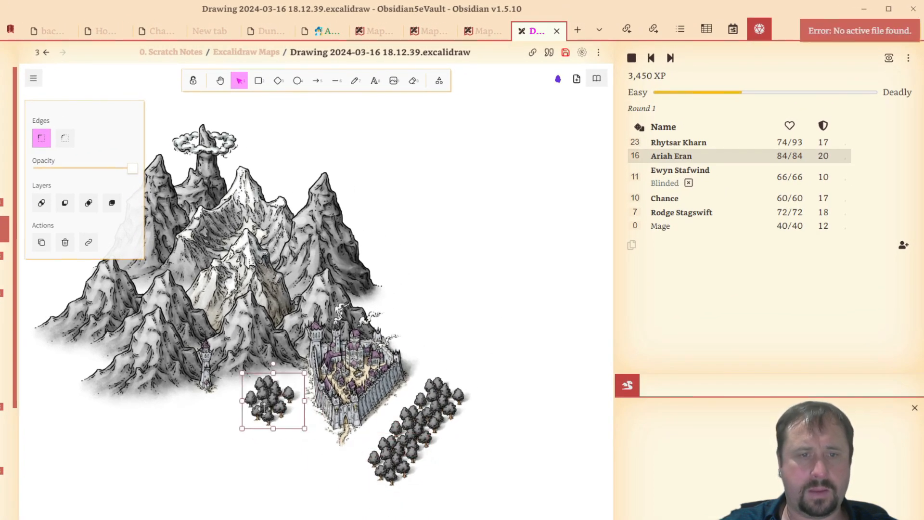
left_click_drag(265, 408, 290, 437)
left_click(503, 470)
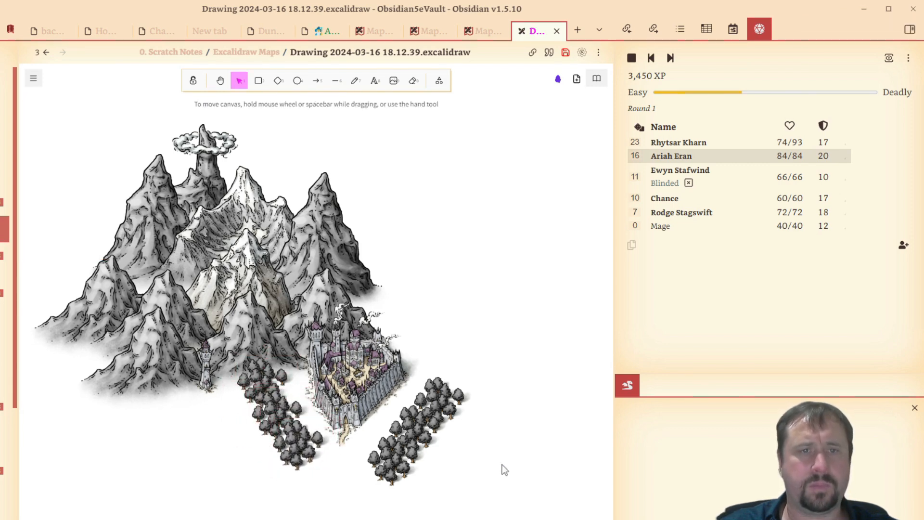
left_click_drag(507, 428, 526, 432)
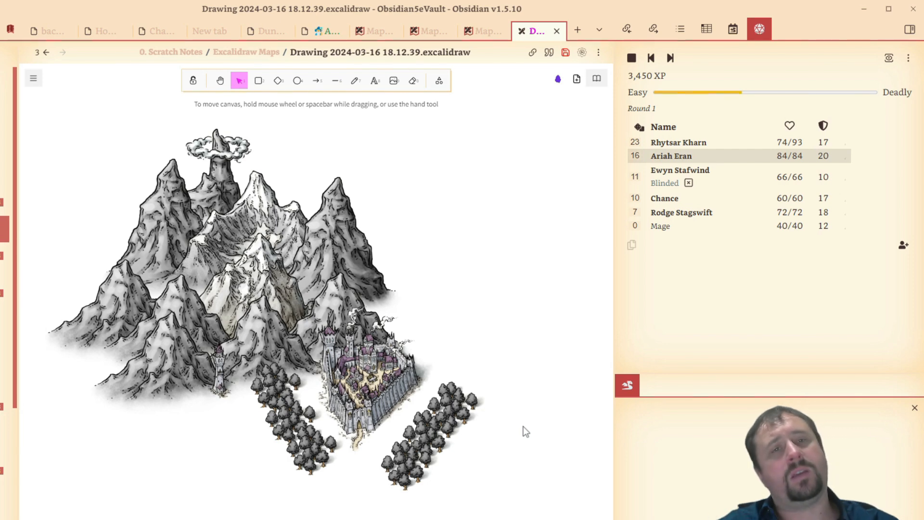
- Set the freehand Draw tool's background and stroke colours to the beige sampled from the path at the city gate
left_click_drag(498, 301, 496, 236)
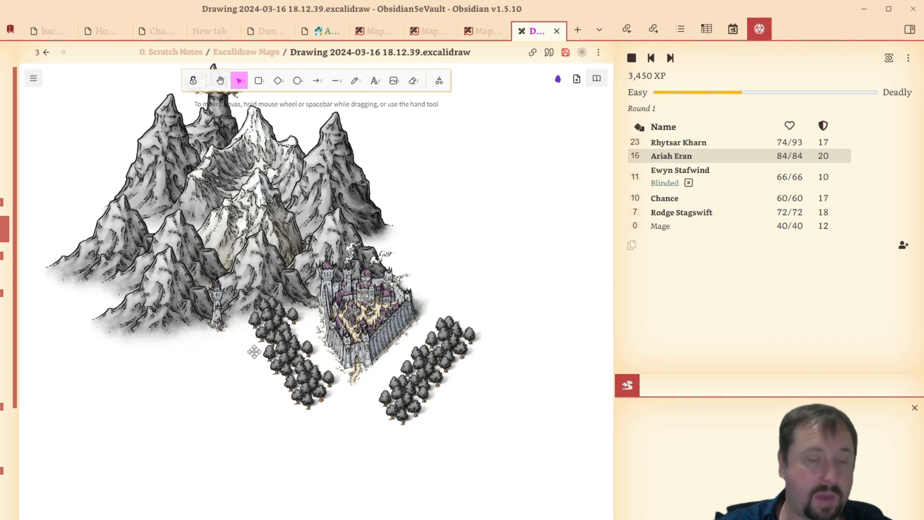
mouse_move(269, 359)
left_mouse_down()
mouse_move(238, 383)
mouse_move(279, 369)
left_mouse_up()
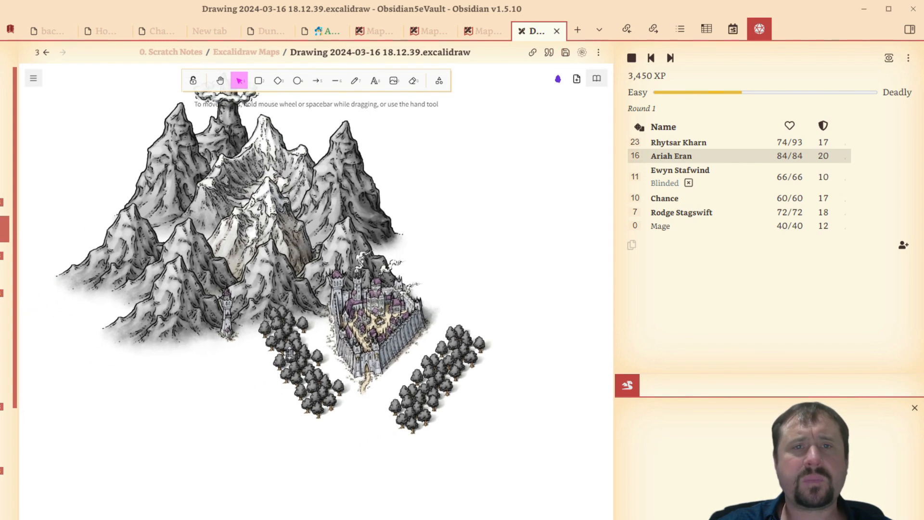
left_click(354, 82)
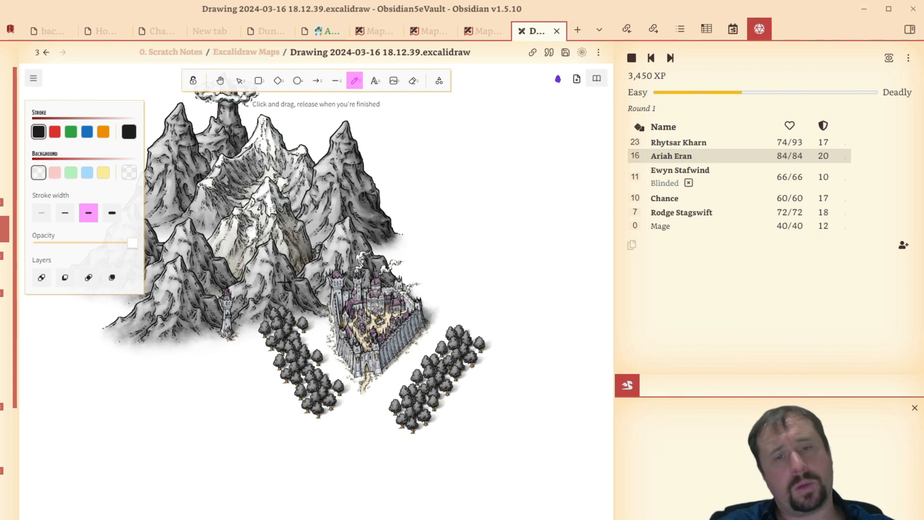
left_click(128, 173)
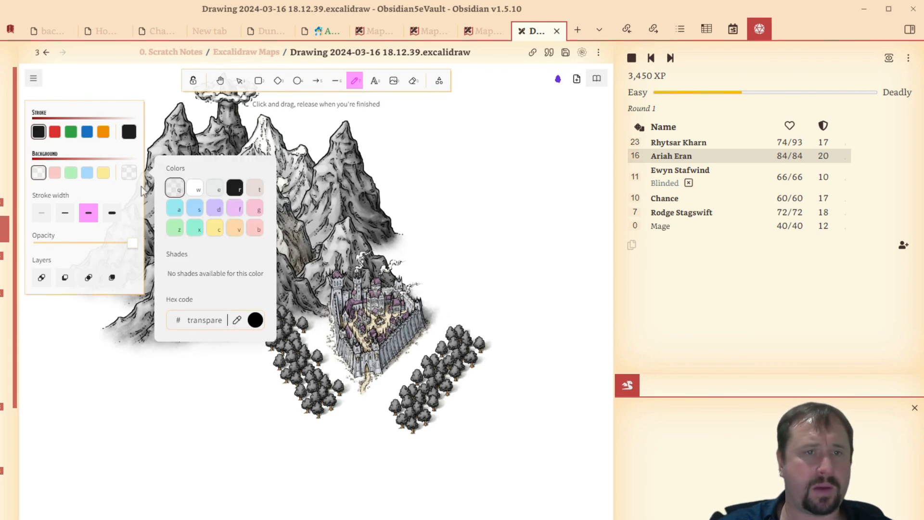
left_click(237, 321)
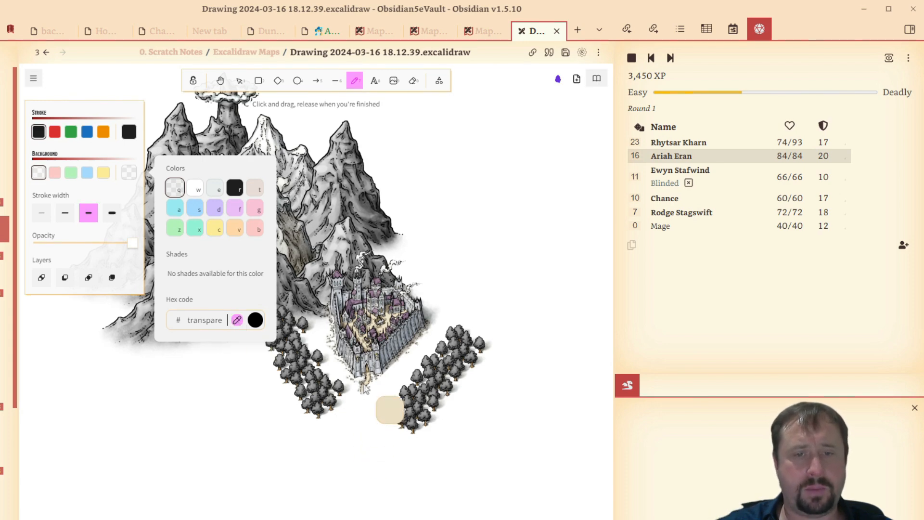
left_click(365, 387)
left_click(128, 131)
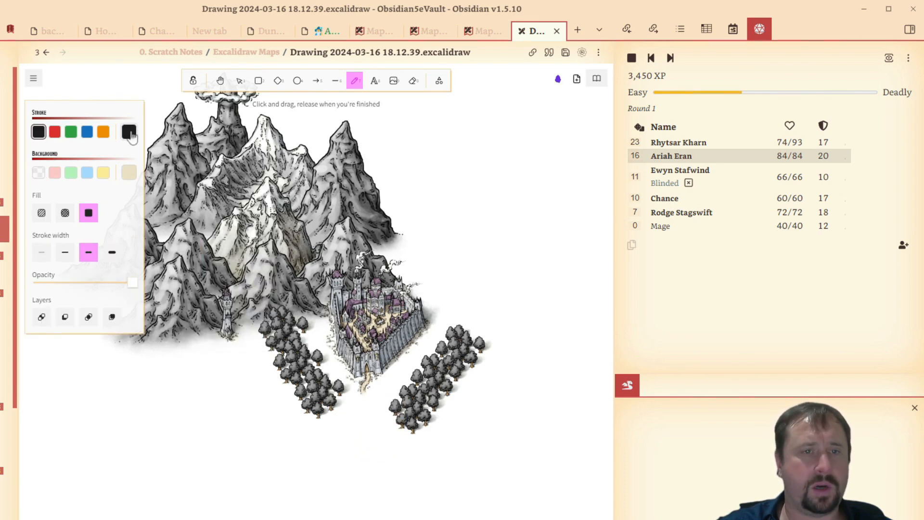
left_click(237, 280)
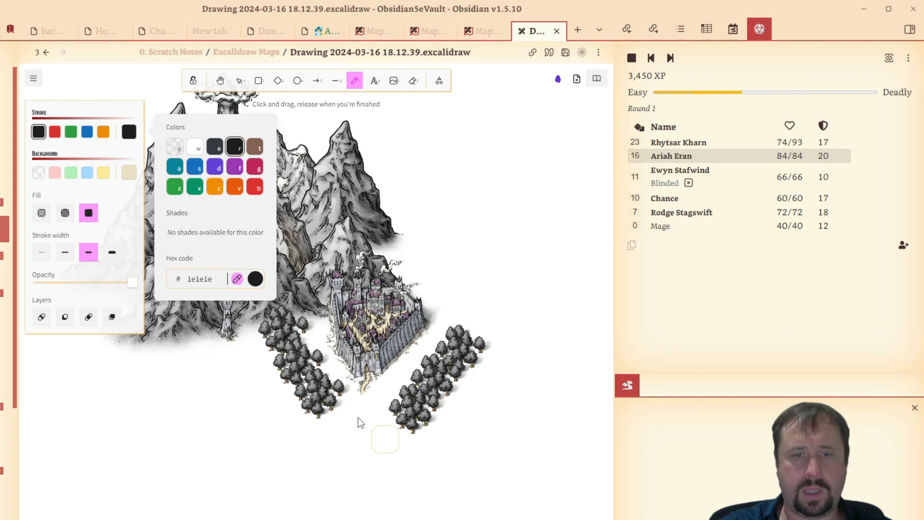
left_click(367, 388)
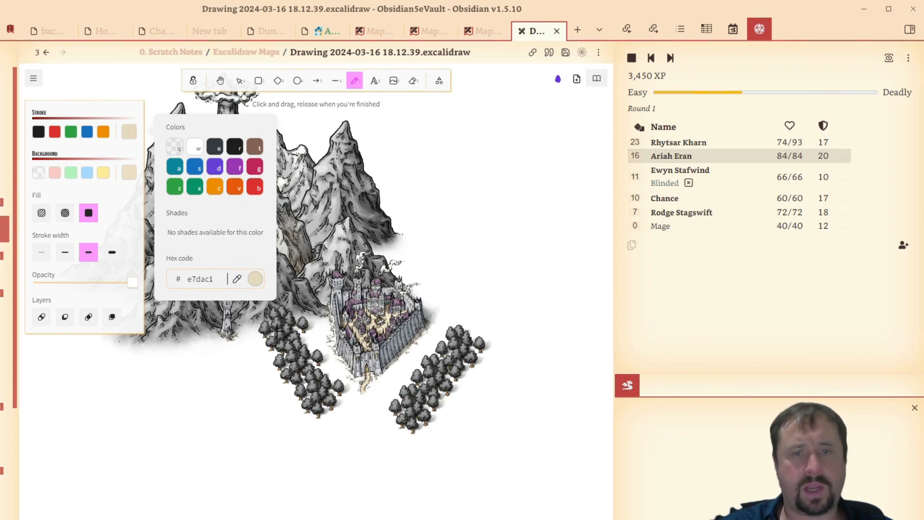
- Draw a winding beige road from the city gate down through the empty land below the mountains
left_click_drag(537, 273, 572, 138)
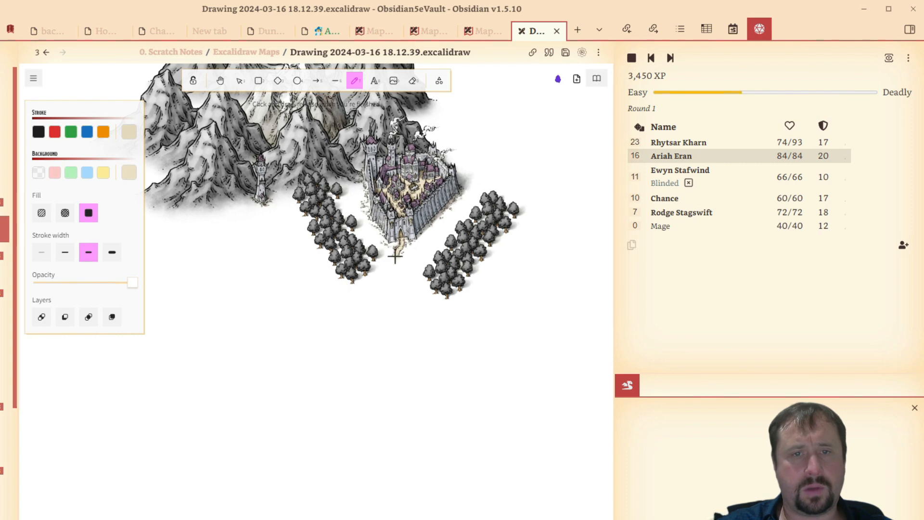
mouse_move(367, 329)
left_mouse_down()
mouse_move(384, 376)
mouse_move(213, 516)
left_mouse_up()
left_click_drag(491, 358, 460, 443)
scroll(510, 383, "down", 1)
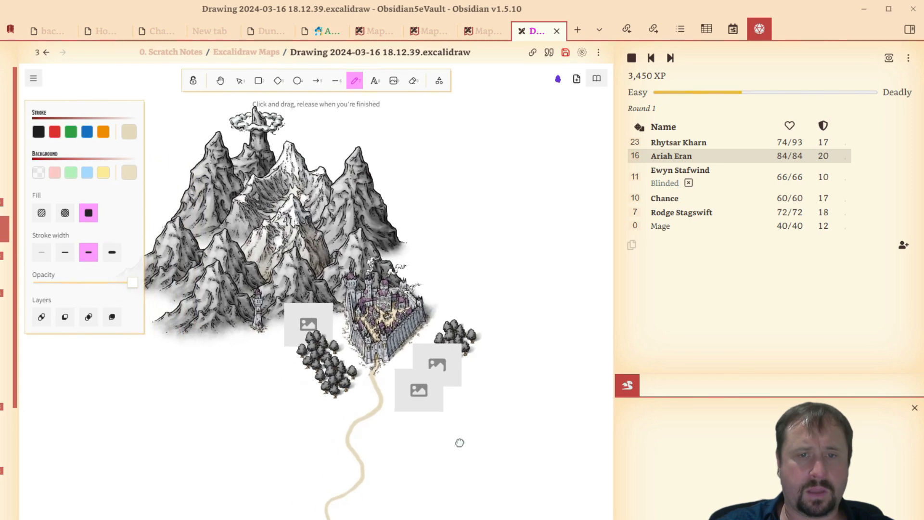
scroll(515, 356, "up", 3)
left_click_drag(493, 365, 549, 380)
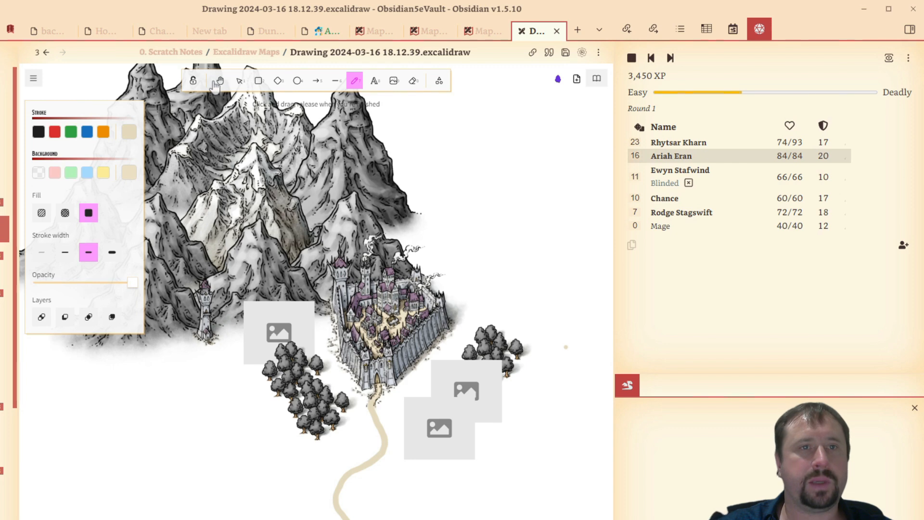
- Delete the three grey image placeholders from the tree rows on both sides of the city gate
left_click(239, 80)
left_click(266, 320)
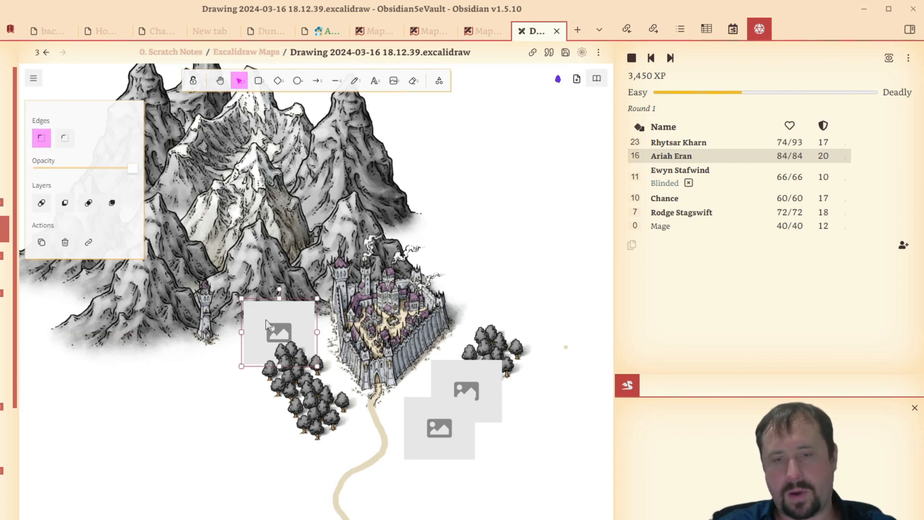
key("Delete")
left_click(420, 429)
key("Delete")
left_click(446, 384)
key("Delete")
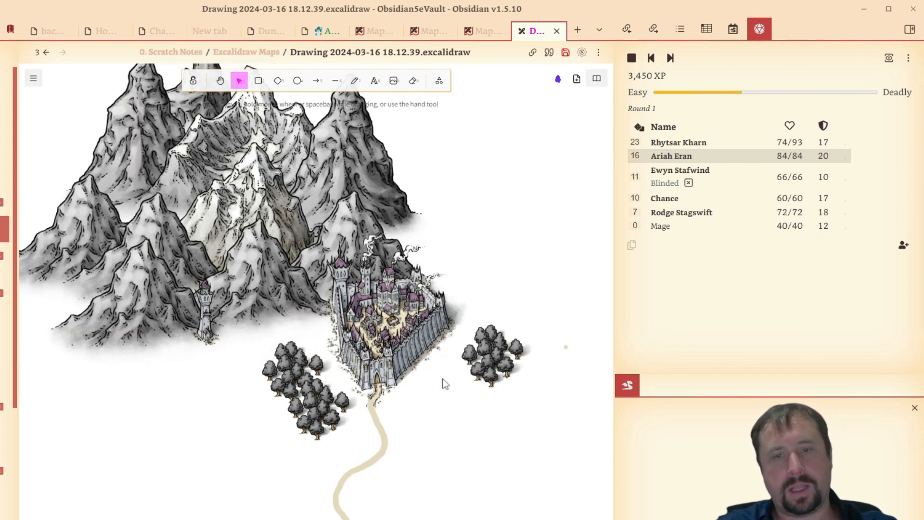
- Refill both tree rows beside the gate with copies of the remaining clusters, bringing the lower clusters on the tower side to the front
left_click(330, 422)
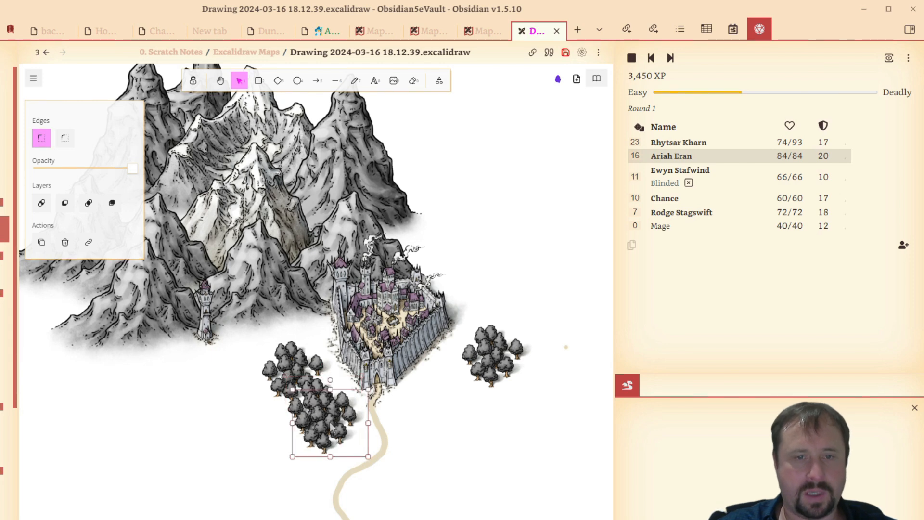
left_click_drag(298, 419, 447, 431)
left_click(296, 372)
mouse_move(296, 372)
left_mouse_down()
mouse_move(280, 340)
mouse_move(280, 392)
mouse_move(282, 384)
left_mouse_up()
right_click(282, 384)
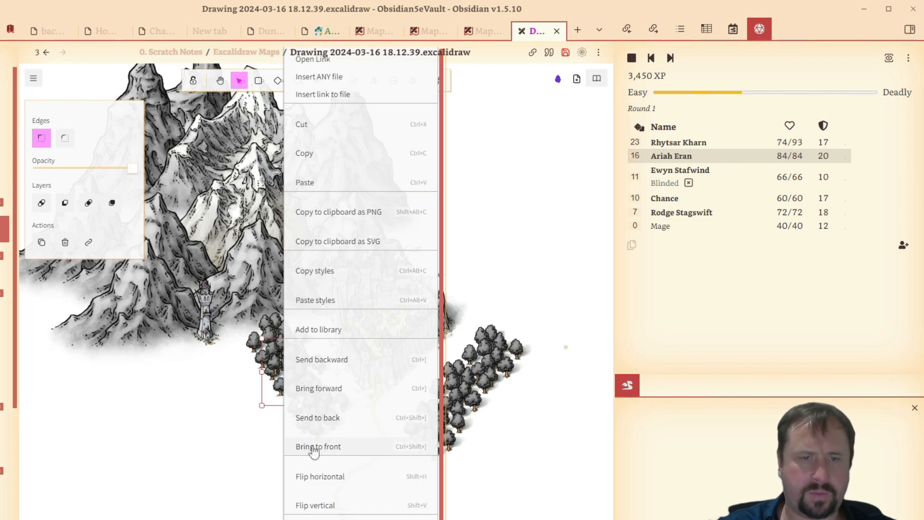
left_click(313, 446)
left_click_drag(291, 385, 295, 387)
mouse_move(304, 423)
left_mouse_down()
mouse_move(321, 433)
mouse_move(312, 422)
left_mouse_up()
right_click(321, 433)
left_click(351, 445)
left_click(511, 310)
- Set the canvas background to the light grey sampled from the shading between the tower and the trees
scroll(511, 311, "down", 5)
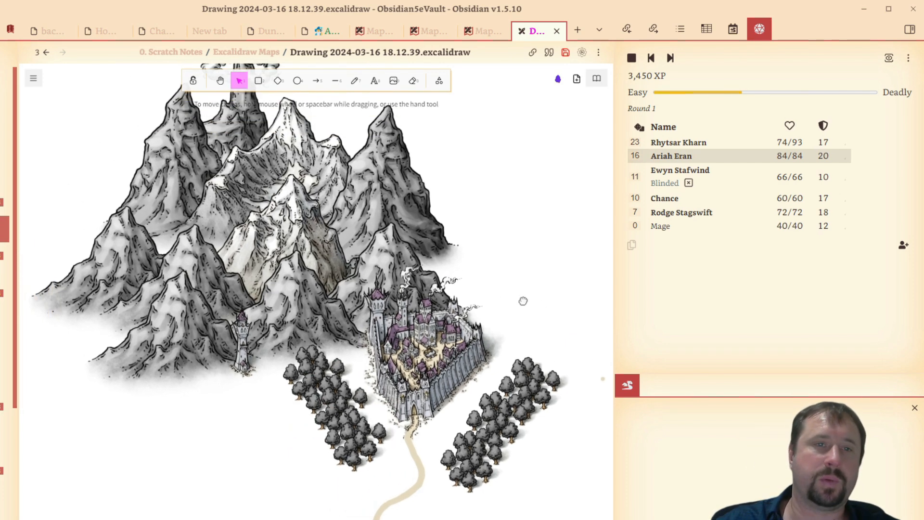
scroll(456, 290, "up", 3)
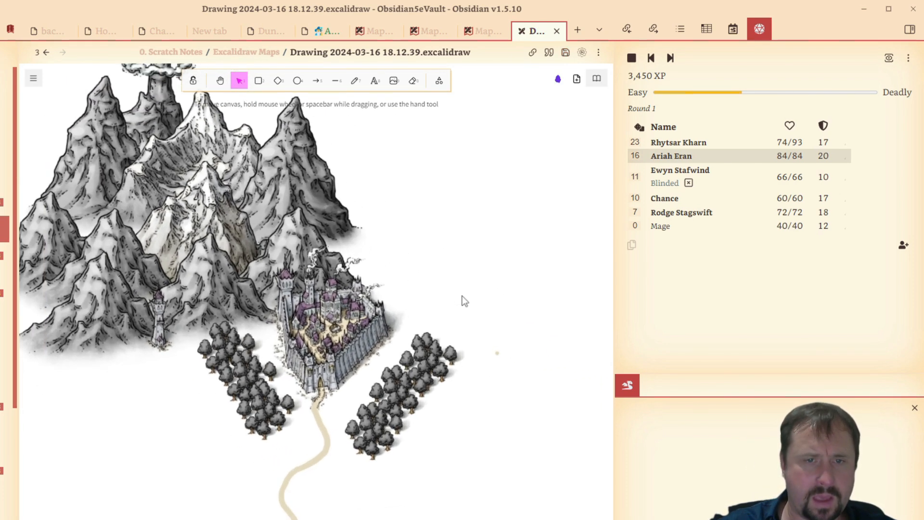
left_click_drag(452, 319, 496, 284)
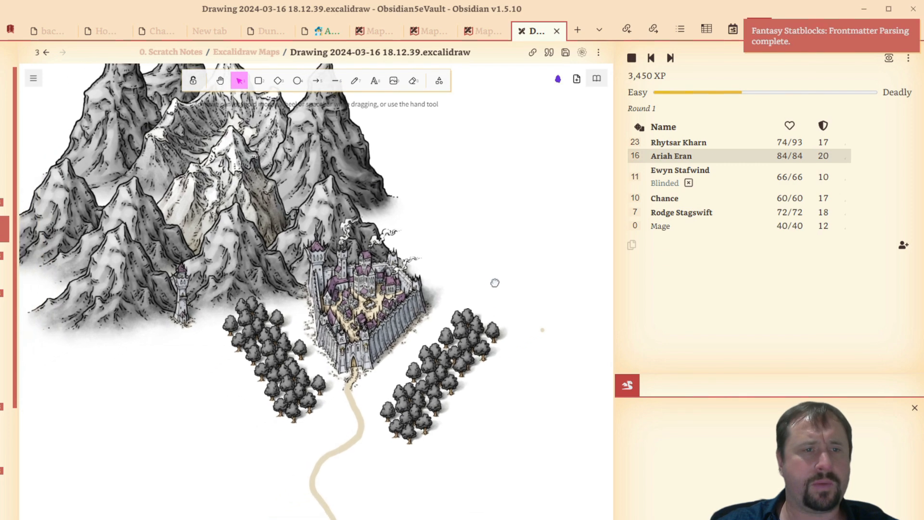
mouse_move(198, 399)
left_mouse_down()
mouse_move(240, 376)
mouse_move(237, 351)
mouse_move(160, 396)
mouse_move(208, 391)
left_mouse_up()
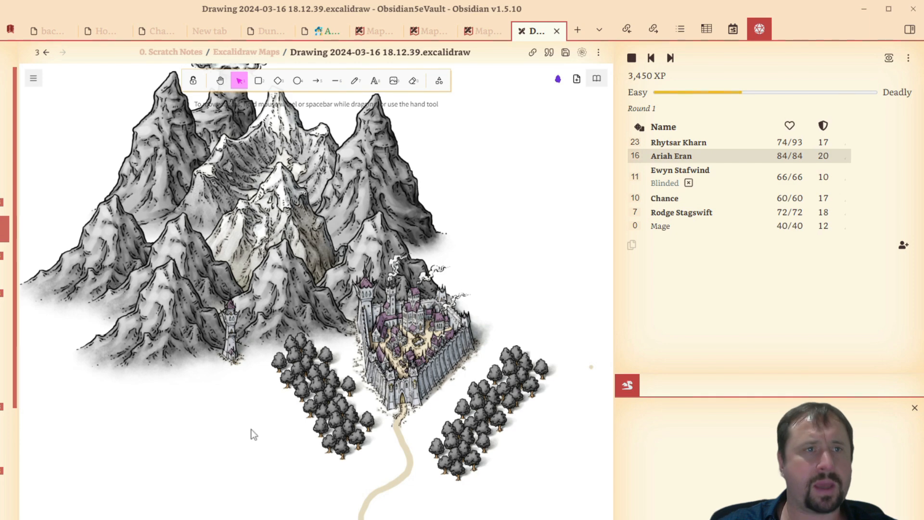
left_click(33, 78)
left_click(125, 126)
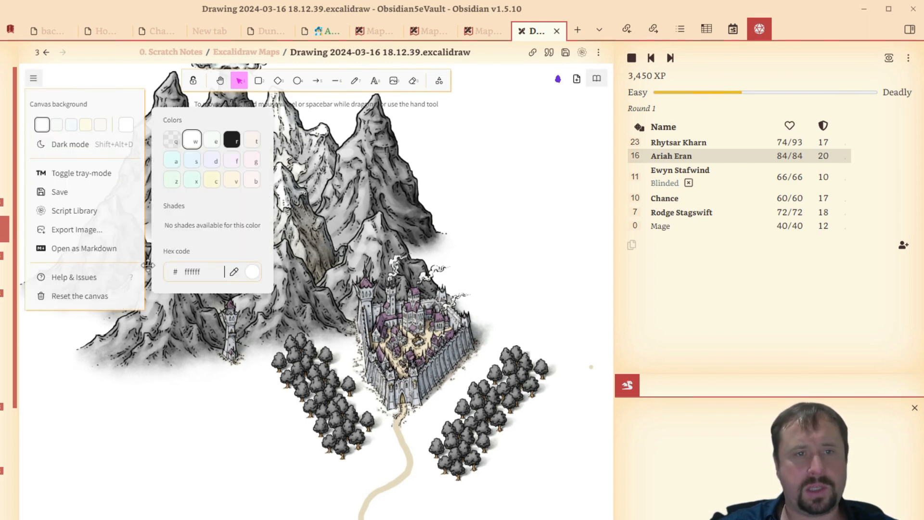
left_click(234, 271)
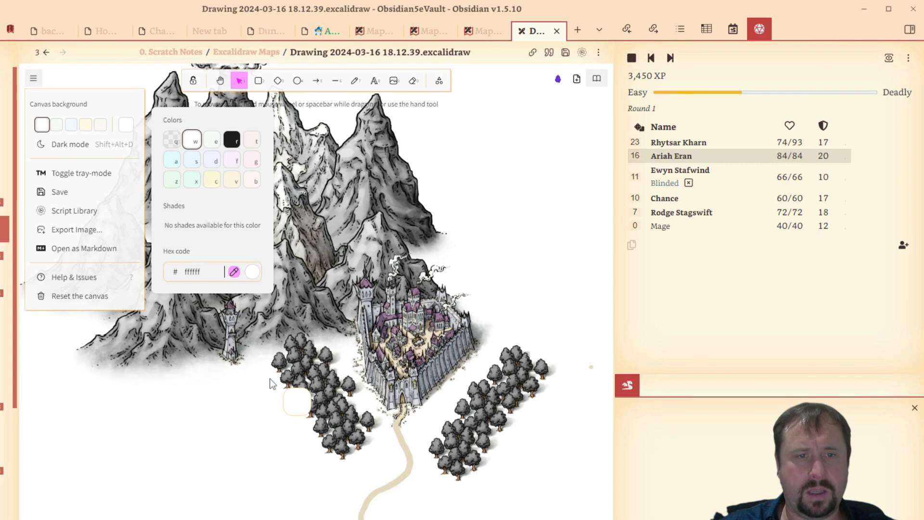
left_click(265, 354)
- Set the freehand Draw tool's stroke colour to blue and its background to the blue shade 228be6
left_click_drag(542, 273, 605, 234)
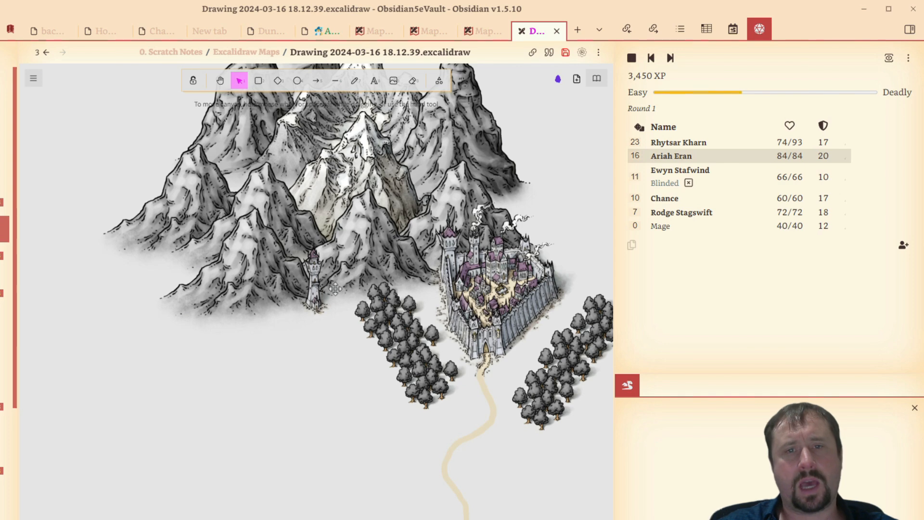
left_click_drag(335, 288, 207, 333)
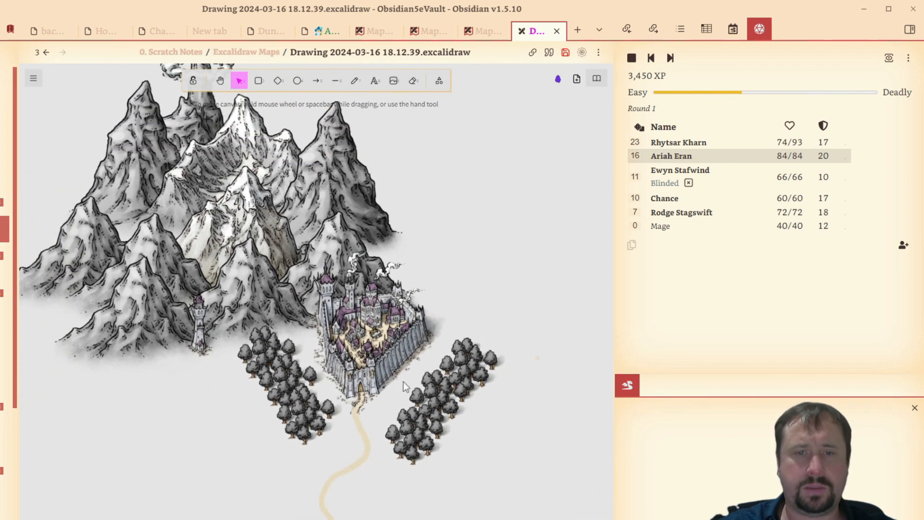
scroll(403, 385, "down", 3)
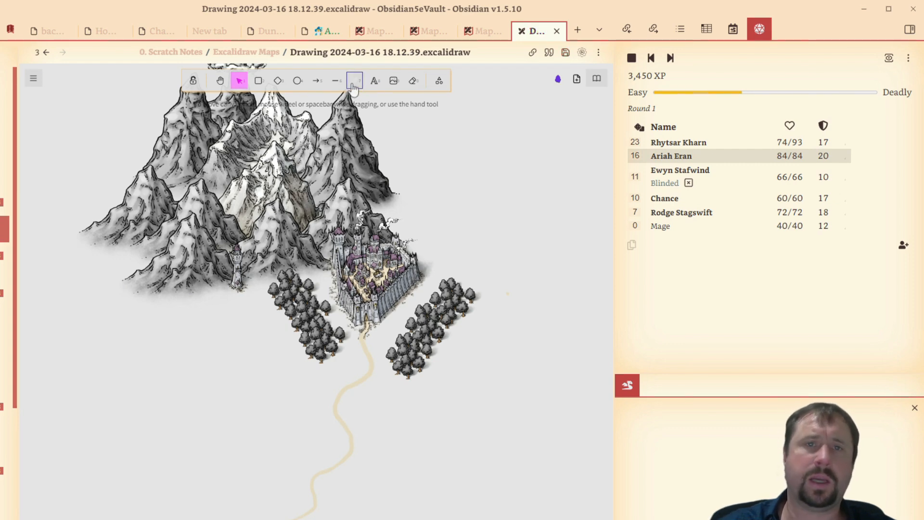
left_click(354, 82)
left_click(88, 132)
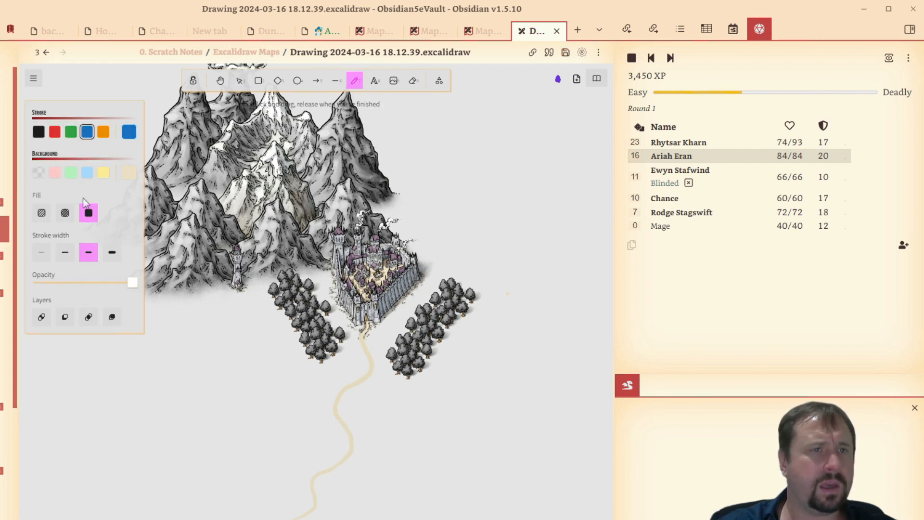
left_click(87, 173)
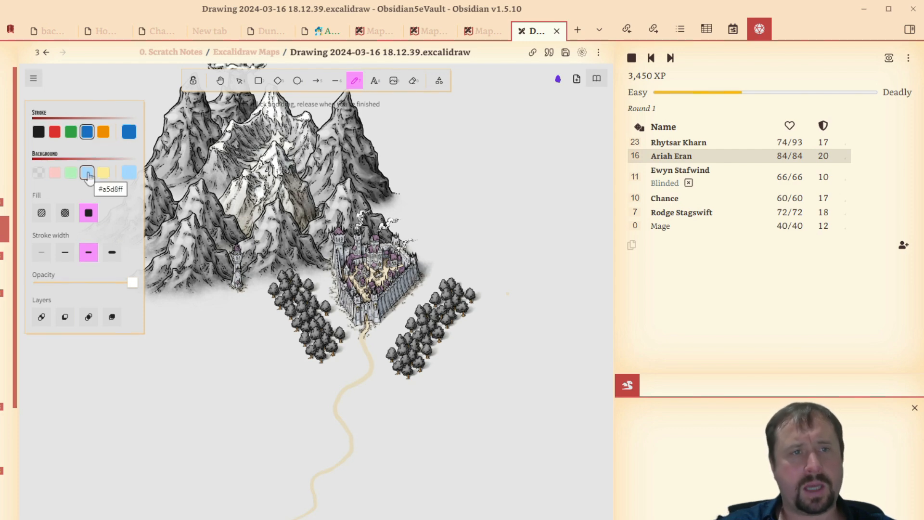
left_click(130, 174)
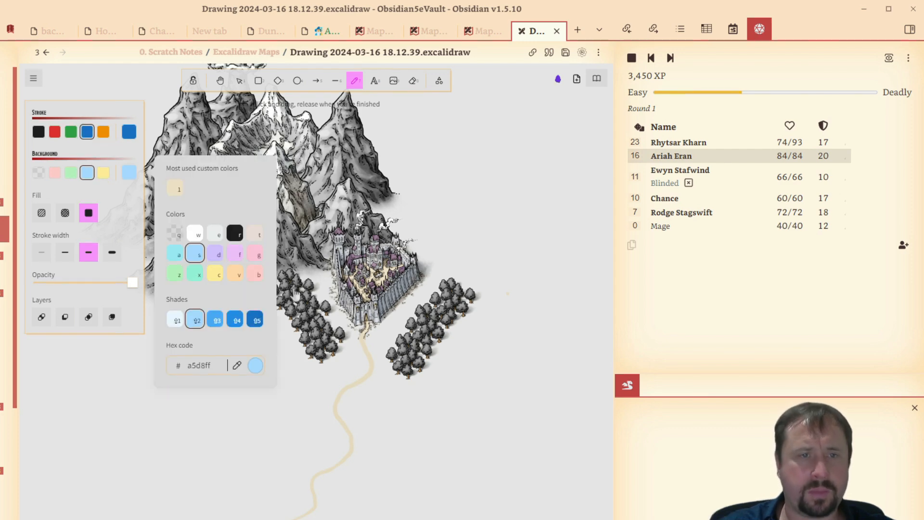
left_click(235, 320)
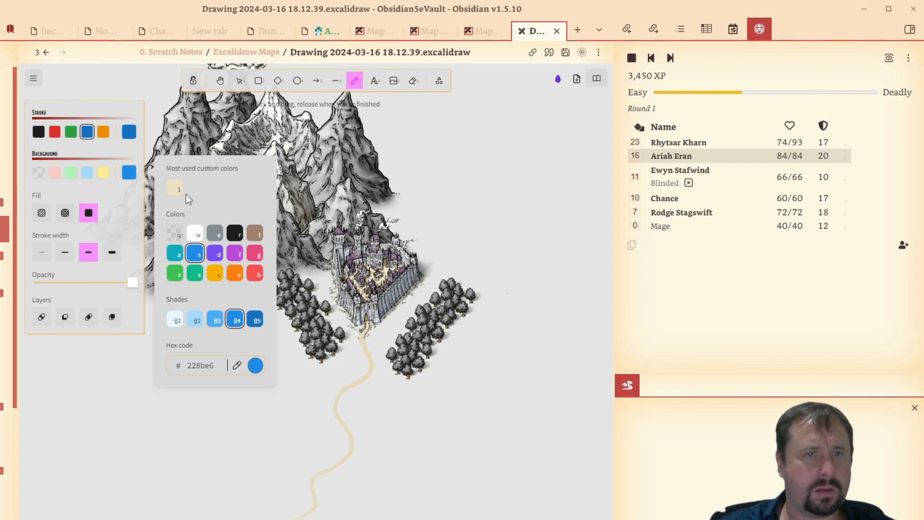
left_click(505, 176)
key("Escape")
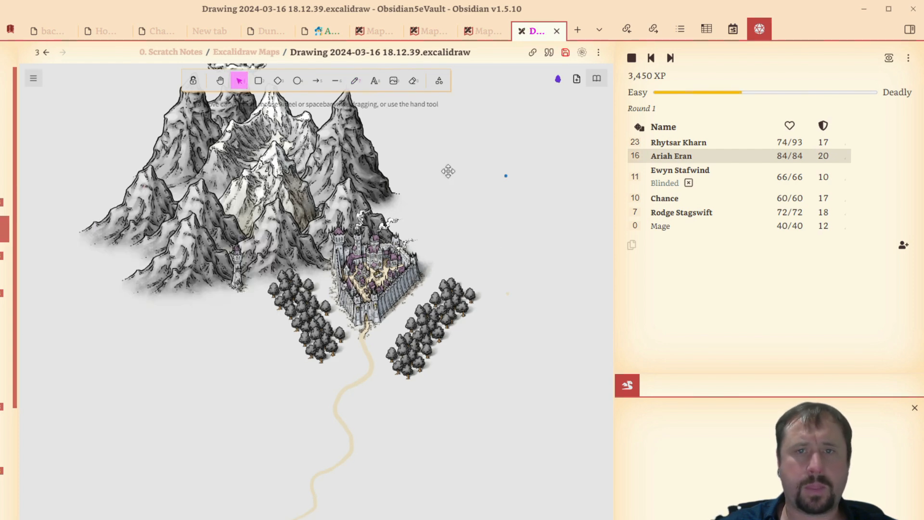
left_click(503, 174)
key("Delete")
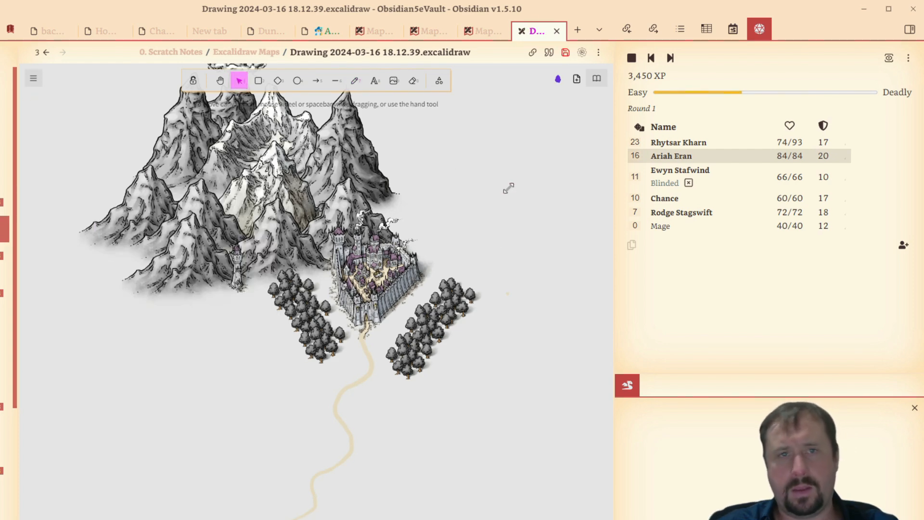
- Draw a winding blue river freehand from the foot of the tower downward, crossing the beige road
left_click(354, 88)
left_click_drag(545, 304, 584, 218)
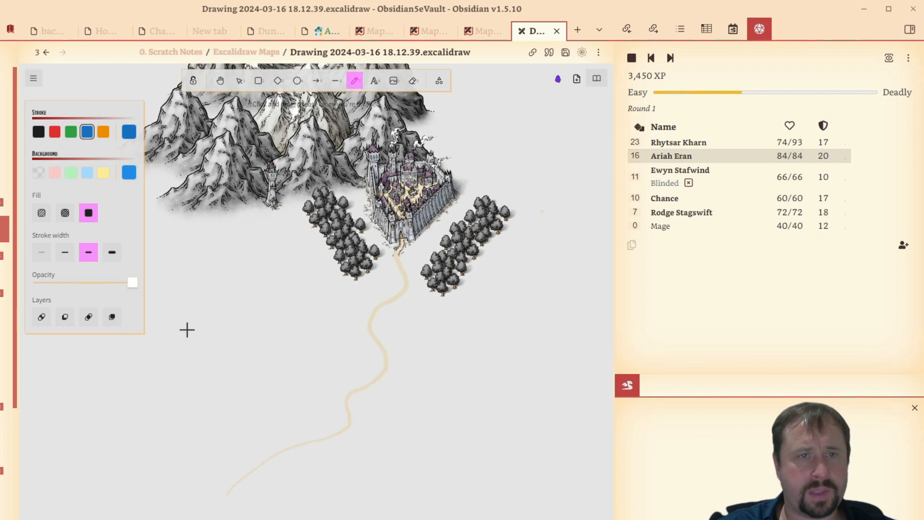
mouse_move(232, 289)
left_mouse_down()
mouse_move(295, 303)
mouse_move(305, 318)
left_mouse_up()
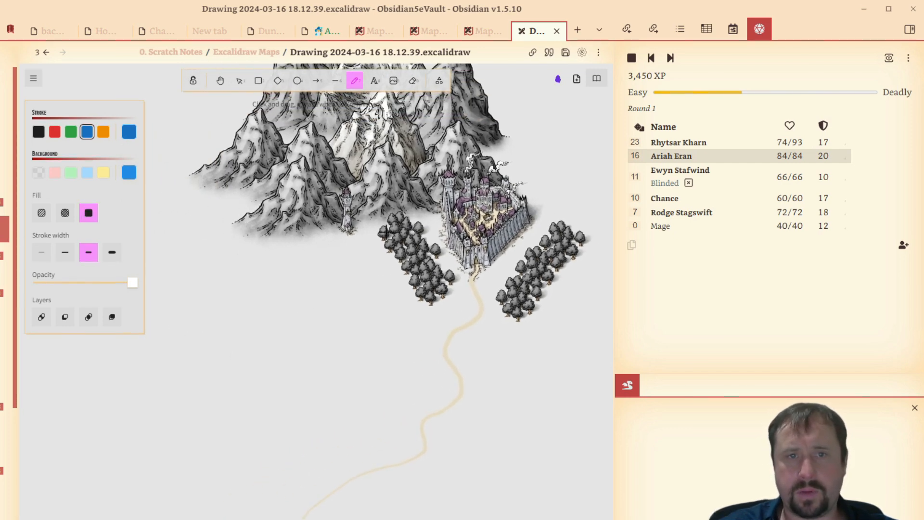
left_click_drag(372, 233, 350, 259)
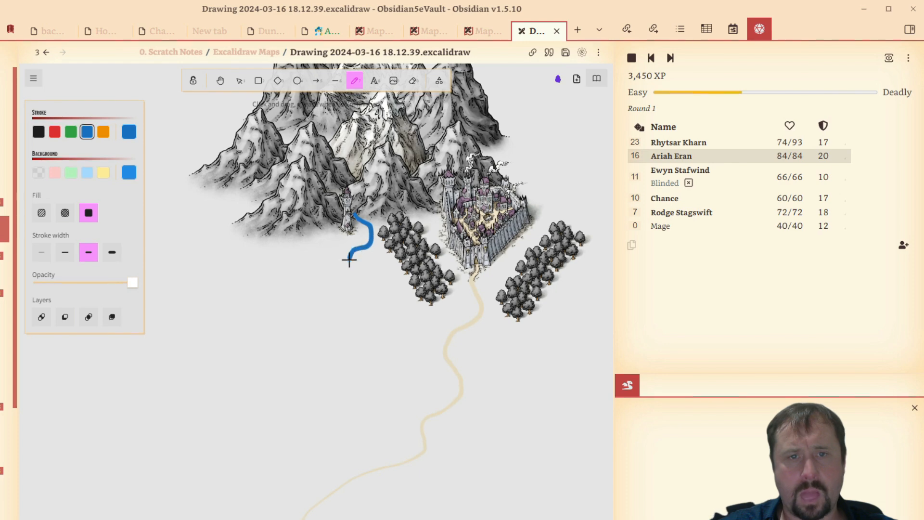
mouse_move(359, 297)
left_mouse_down()
mouse_move(377, 337)
mouse_move(374, 404)
mouse_move(394, 455)
mouse_move(502, 516)
left_mouse_up()
- Draw a second blue river from the mountains behind the city, between its wall and the trees, down to join the first river
left_click_drag(523, 364, 383, 382)
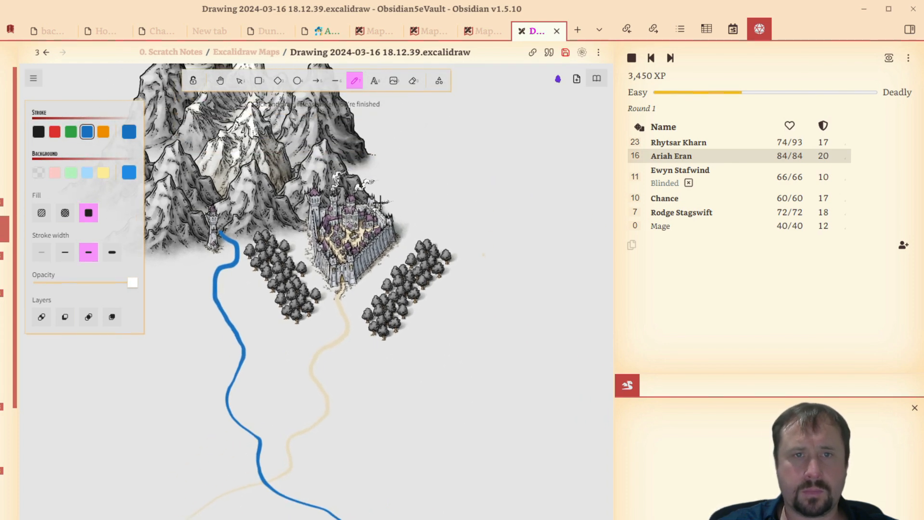
mouse_move(398, 223)
left_mouse_down()
mouse_move(387, 271)
mouse_move(357, 311)
mouse_move(352, 352)
left_mouse_up()
left_click_drag(342, 384, 323, 446)
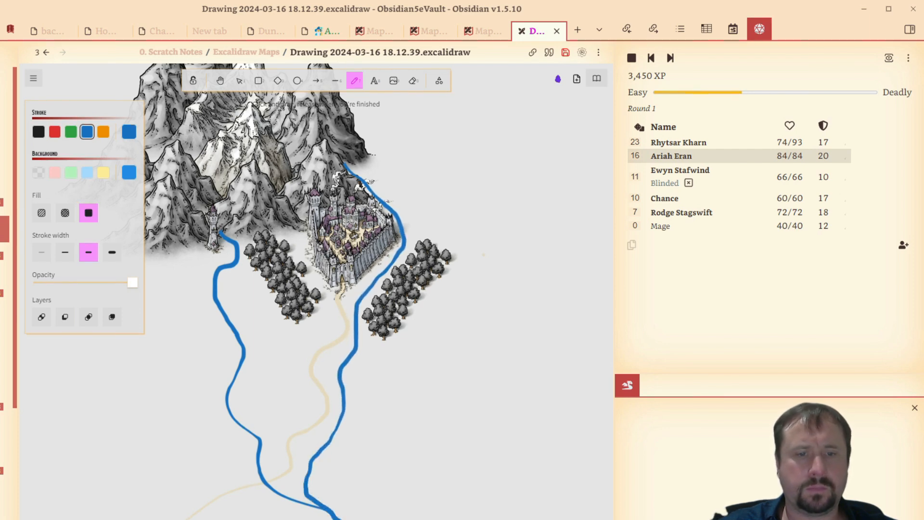
- Draw a closed freehand coastline east of the city, with a jutting peninsula, forming a blue-filled sea at the joined rivers' mouth
mouse_move(462, 405)
left_mouse_down()
mouse_move(539, 373)
mouse_move(412, 297)
mouse_move(479, 380)
mouse_move(483, 343)
mouse_move(355, 346)
mouse_move(368, 438)
mouse_move(379, 248)
left_mouse_up()
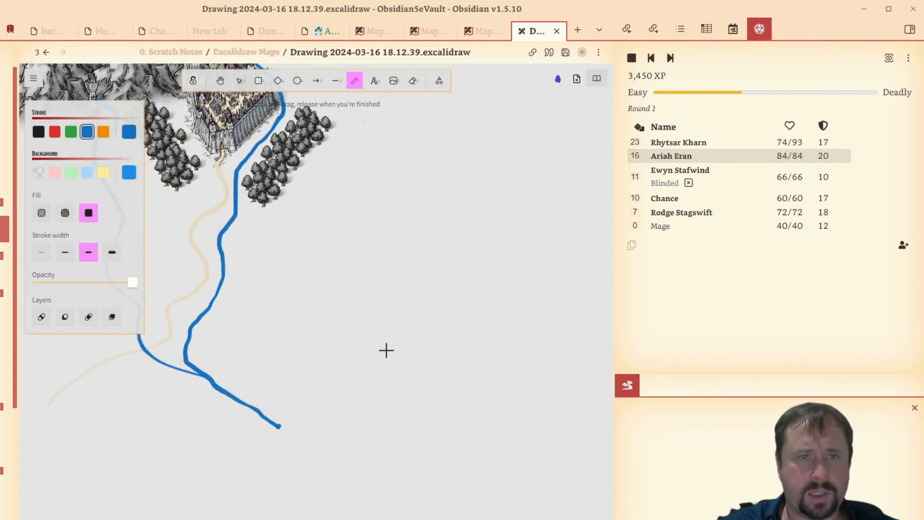
scroll(388, 305, "down", 2)
scroll(389, 305, "up", 3)
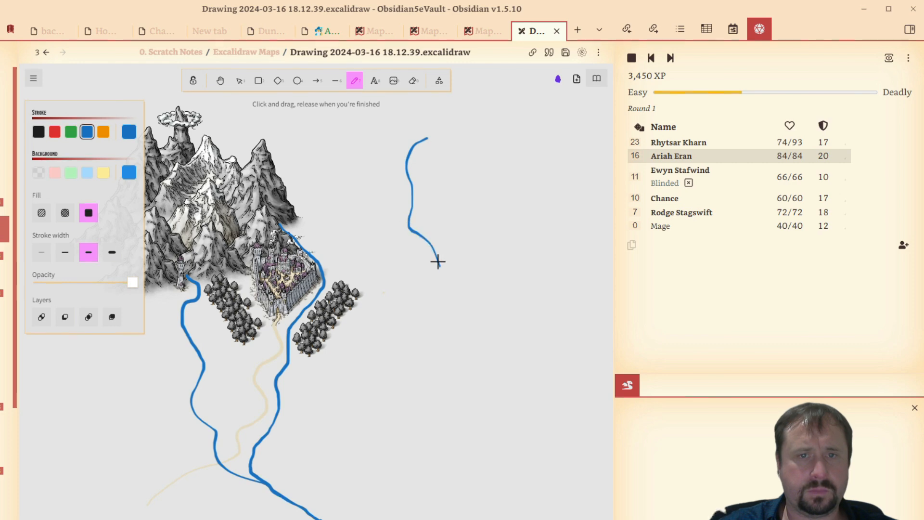
left_click_drag(452, 355, 401, 394)
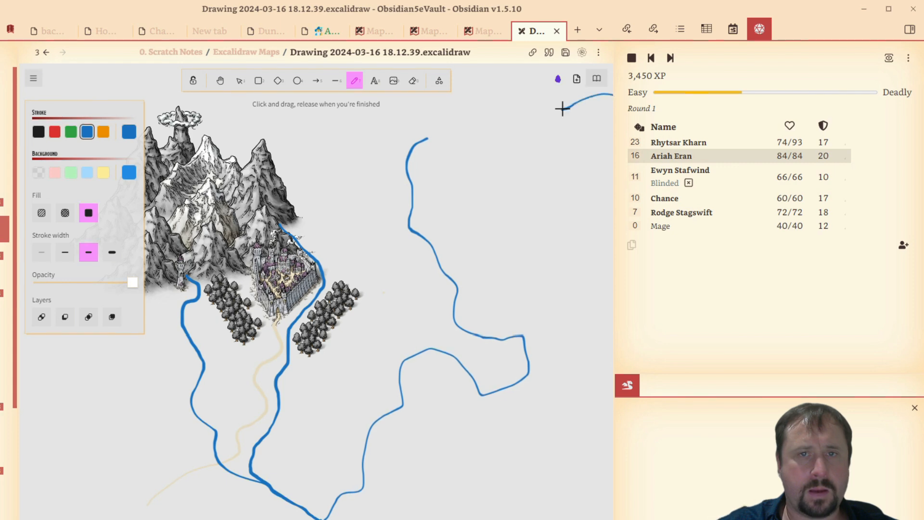
left_click_drag(440, 127, 426, 138)
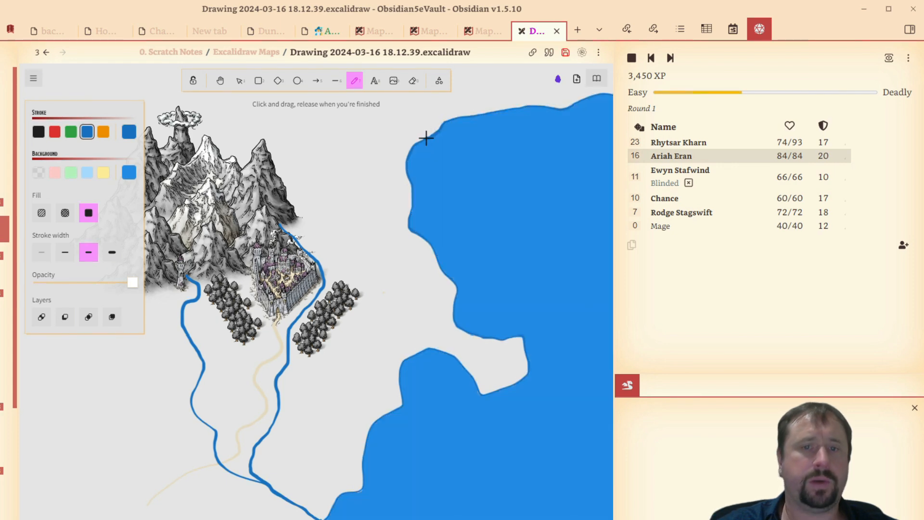
mouse_move(109, 405)
left_mouse_down()
mouse_move(171, 390)
mouse_move(217, 403)
mouse_move(200, 342)
left_mouse_up()
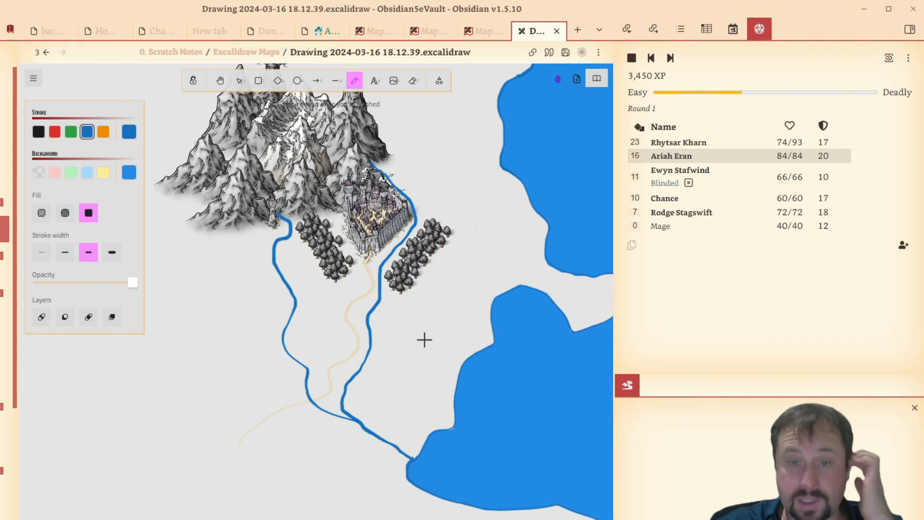
mouse_move(424, 340)
left_mouse_down()
mouse_move(382, 274)
mouse_move(134, 373)
mouse_move(260, 340)
mouse_move(322, 348)
left_mouse_up()
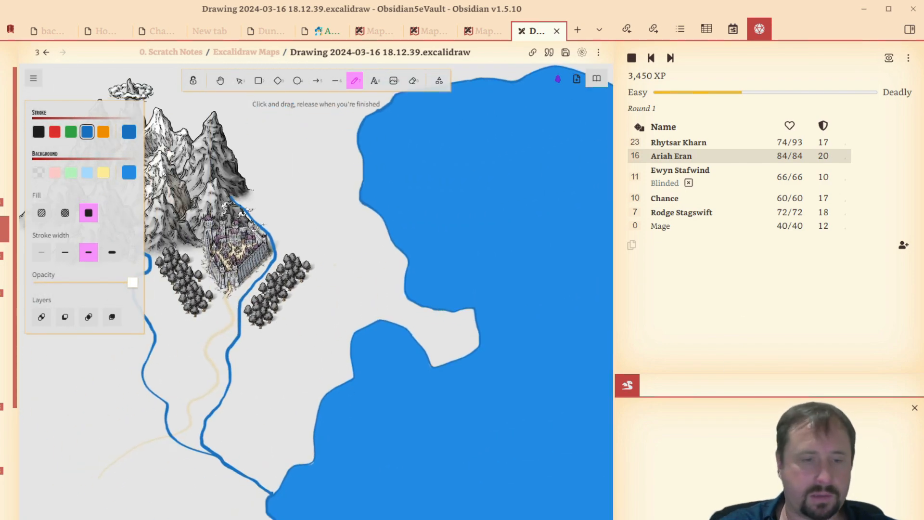
- Switch to the ProFantasy Vegetation folder in File Explorer and copy Decid Trees 2 vari_01_VH.PNG, then return to the drawing
key("alt+Tab")
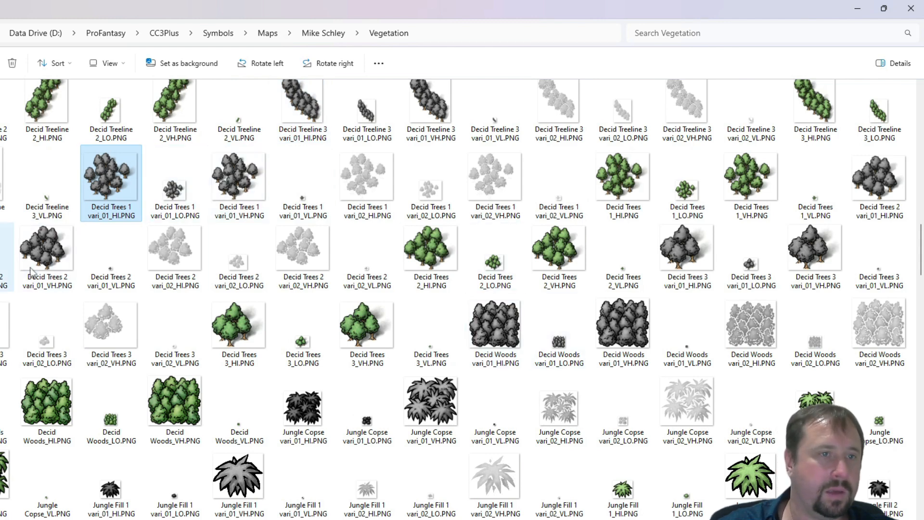
left_click(27, 250)
right_click(27, 250)
left_click(62, 233)
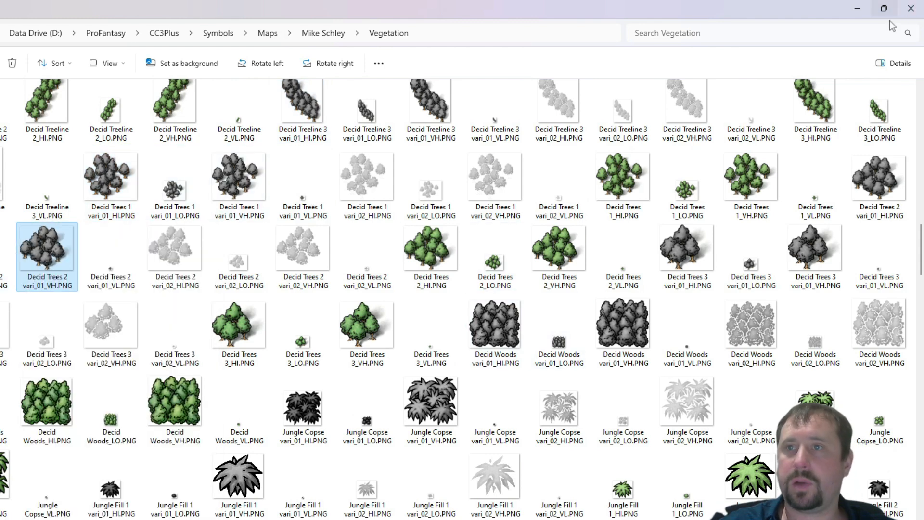
left_click(858, 9)
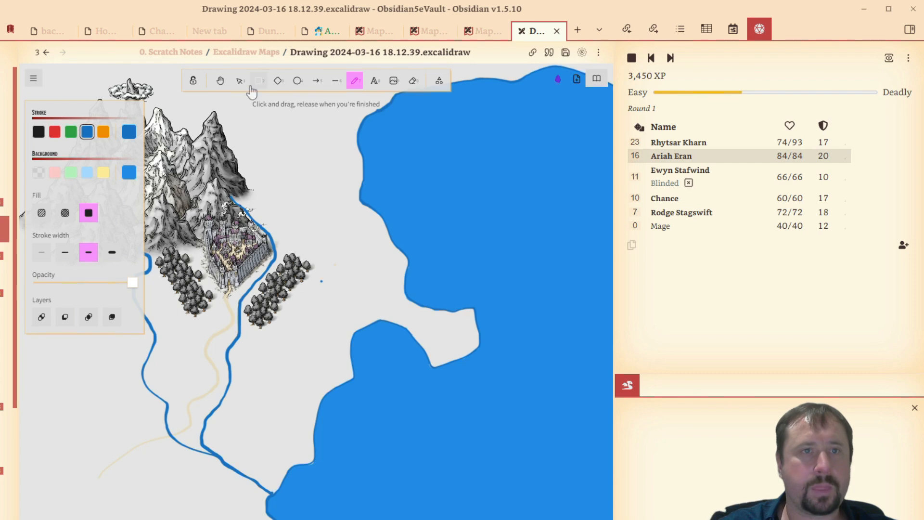
- Remove the stray blue dot, paste the copied tree cluster, and scale and fit it against the east side of the riverside forest
left_click(240, 82)
left_click(318, 285)
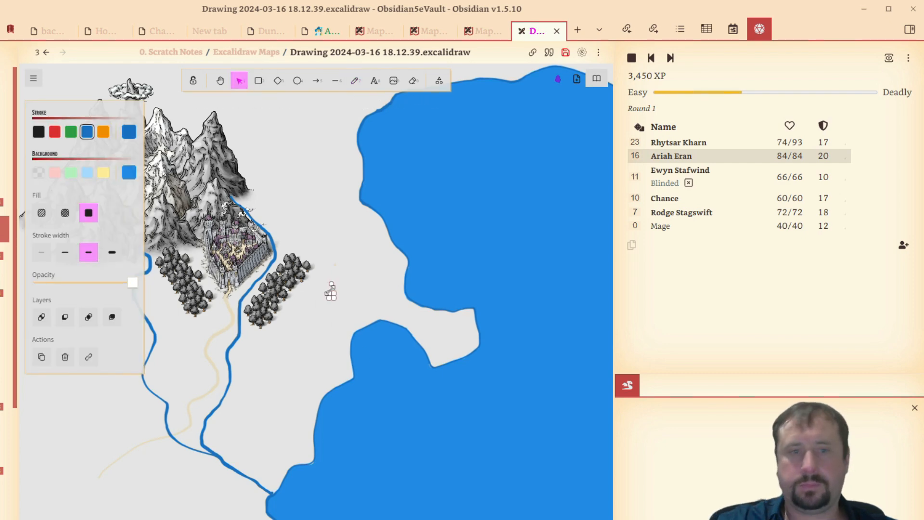
key("ctrl+v")
left_click_drag(371, 255, 326, 288)
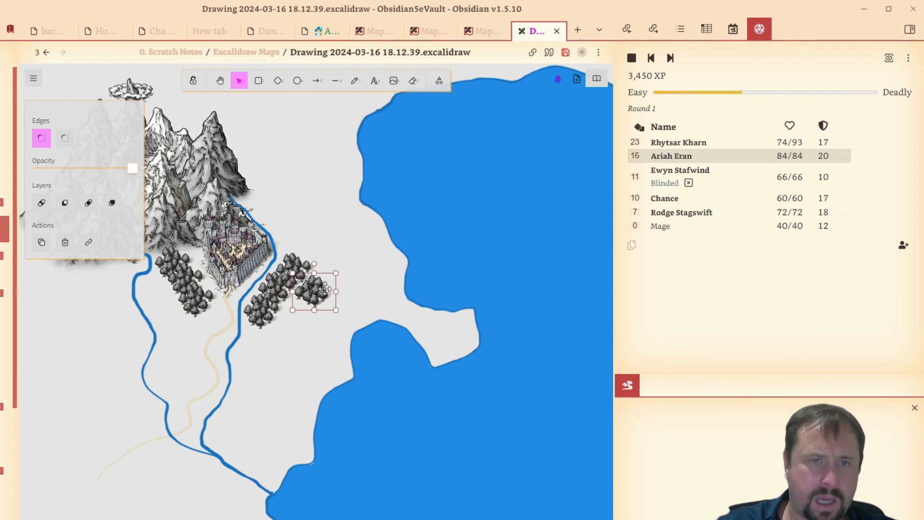
scroll(333, 290, "up", 5)
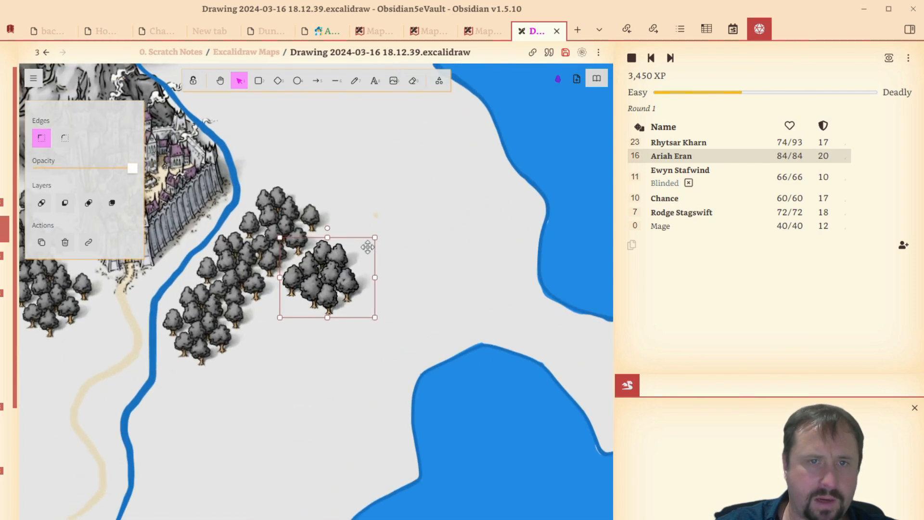
left_click_drag(375, 239, 351, 255)
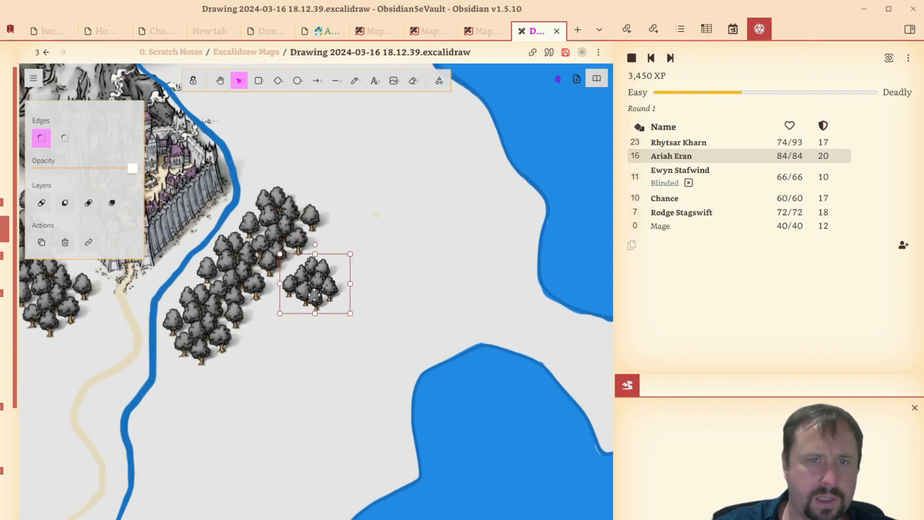
left_click_drag(316, 289, 327, 253)
left_click_drag(362, 219, 373, 210)
left_click_drag(347, 249, 342, 262)
left_click_drag(364, 225, 361, 228)
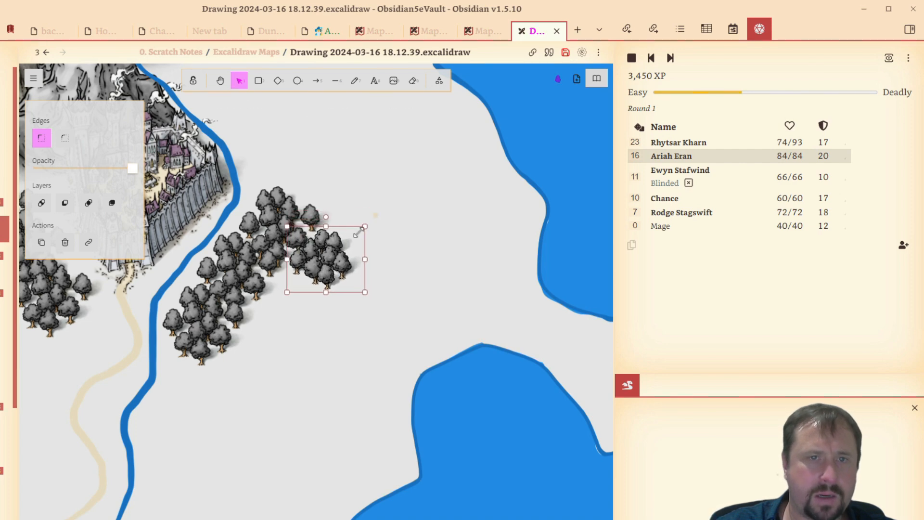
left_click_drag(329, 264, 329, 253)
- Duplicate the tree cluster several times and arrange the copies to extend the forest south and east
left_click_drag(417, 289, 281, 312)
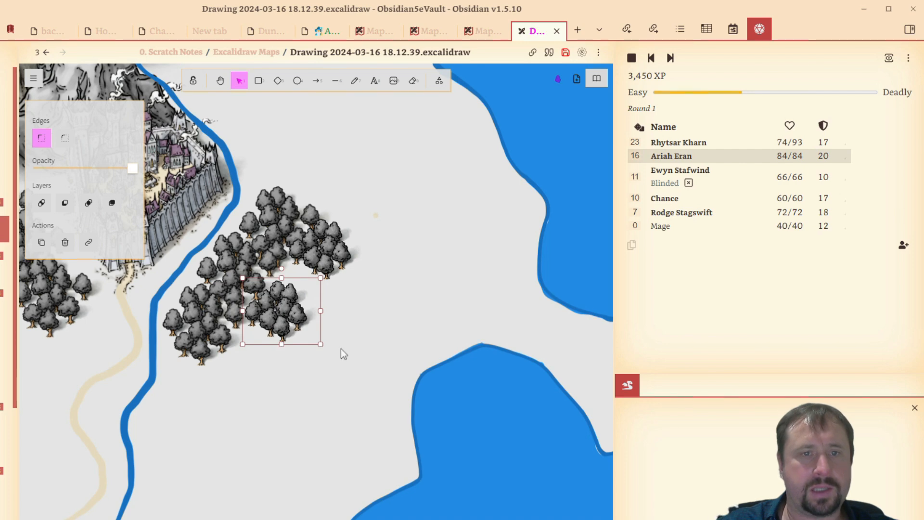
left_click_drag(343, 354, 217, 366)
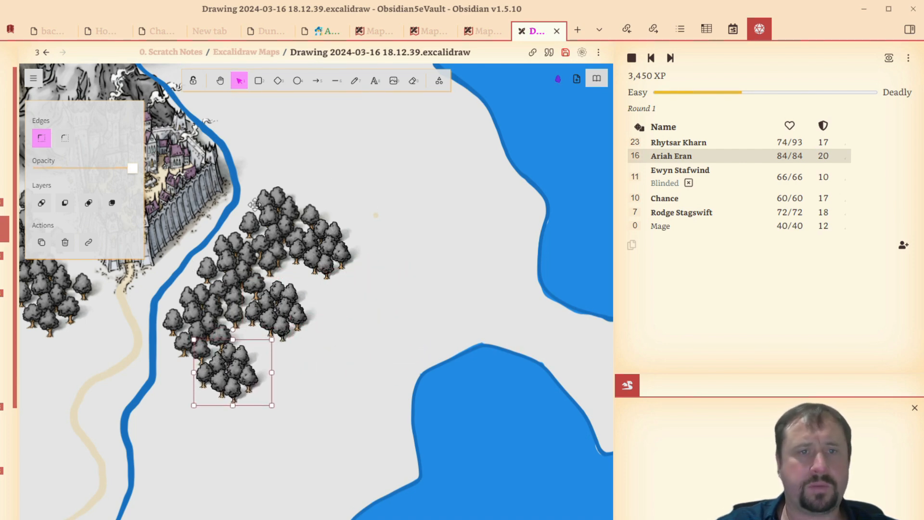
left_click_drag(254, 204, 256, 375)
mouse_move(198, 378)
left_mouse_down()
mouse_move(172, 400)
mouse_move(155, 400)
mouse_move(202, 391)
left_mouse_up()
right_click(207, 385)
left_click(236, 447)
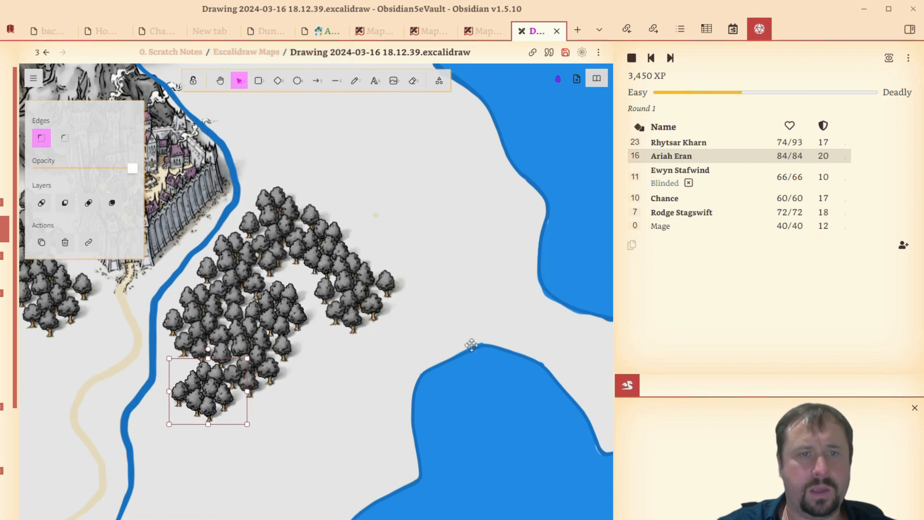
left_click_drag(430, 326, 574, 348)
scroll(527, 322, "down", 4)
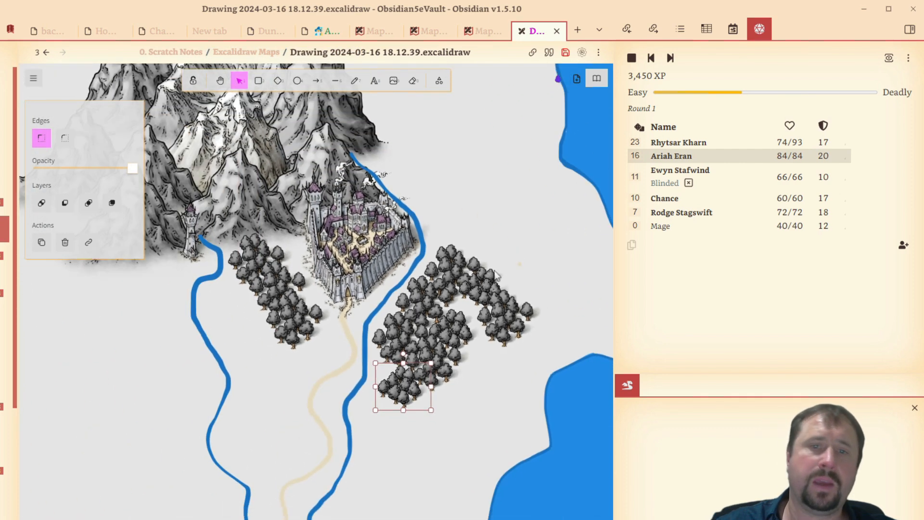
scroll(496, 273, "down", 4)
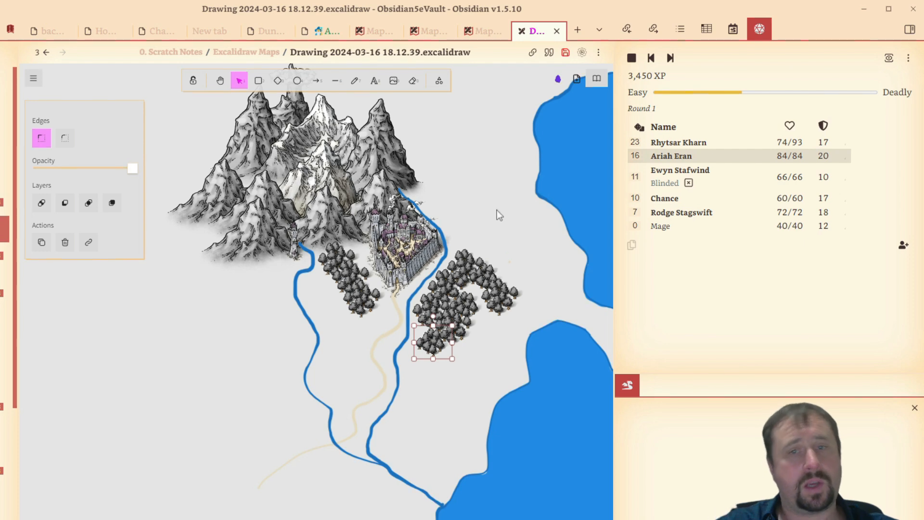
- Set up the Rectangle tool with sharp edges, the lowest sloppiness and the thickest stroke width
scroll(496, 215, "down", 4)
left_click_drag(496, 215, 366, 248)
left_click_drag(445, 244, 479, 239)
left_click_drag(426, 198, 383, 219)
left_click(258, 80)
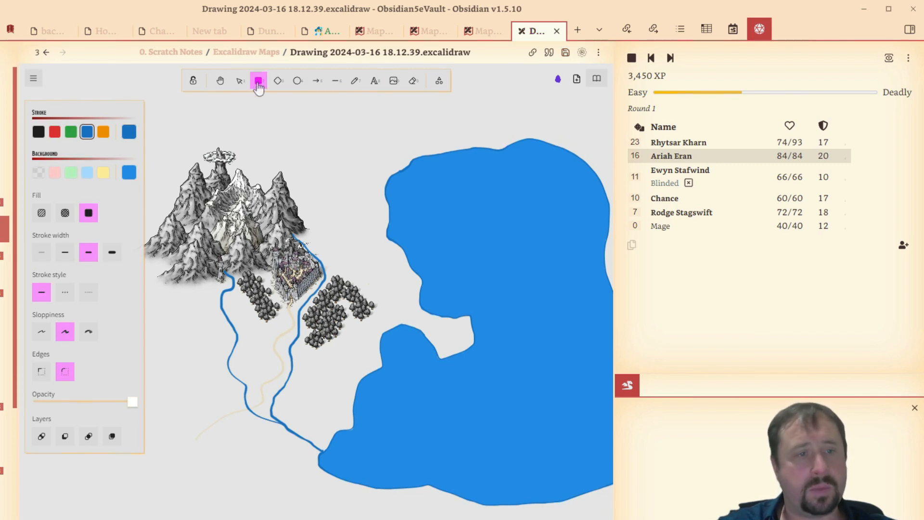
left_click(41, 375)
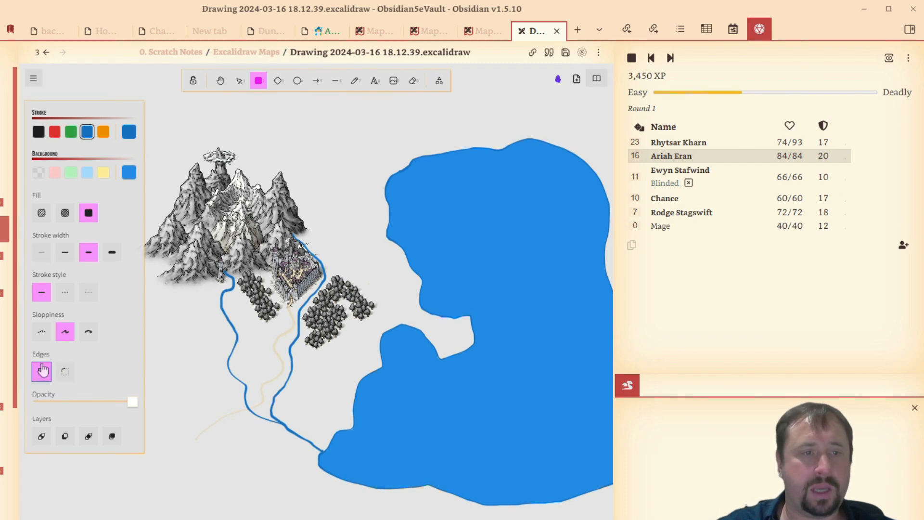
left_click(42, 332)
left_click(88, 331)
left_click(65, 331)
left_click(89, 331)
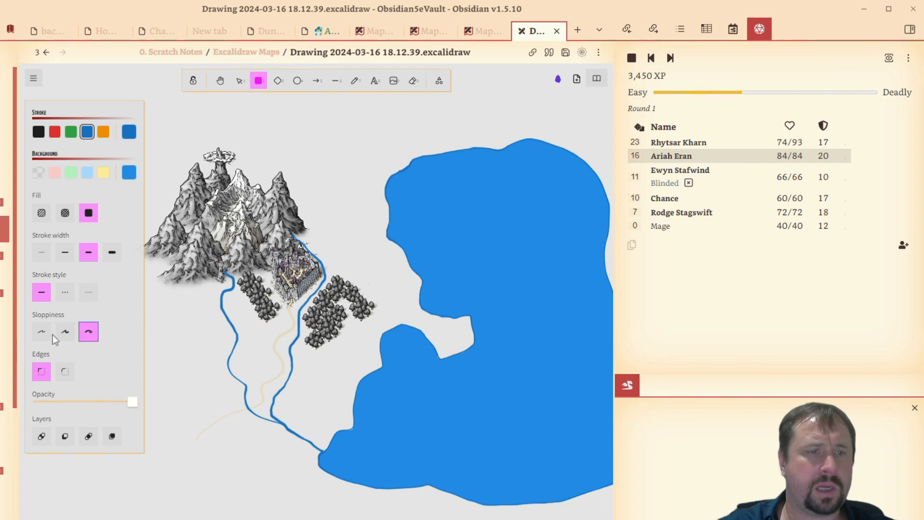
left_click(41, 332)
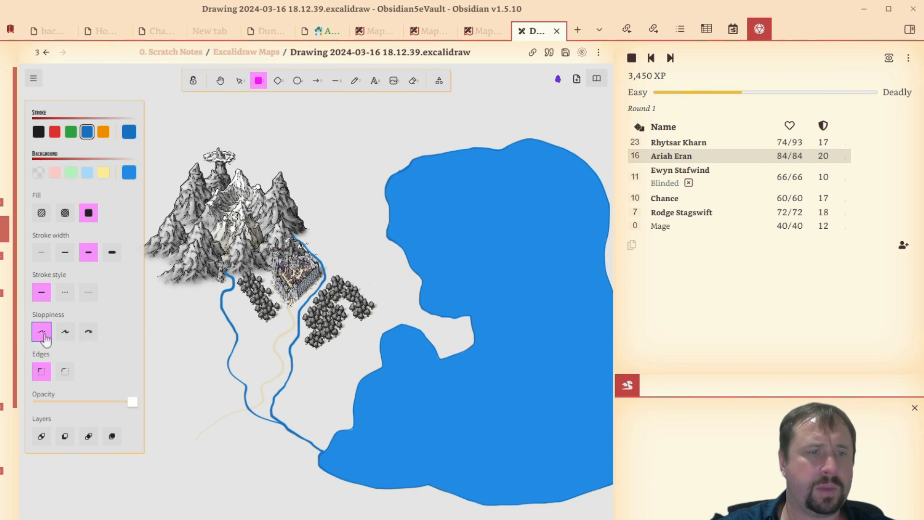
left_click(112, 252)
scroll(264, 196, "up", 2)
scroll(264, 195, "down", 3)
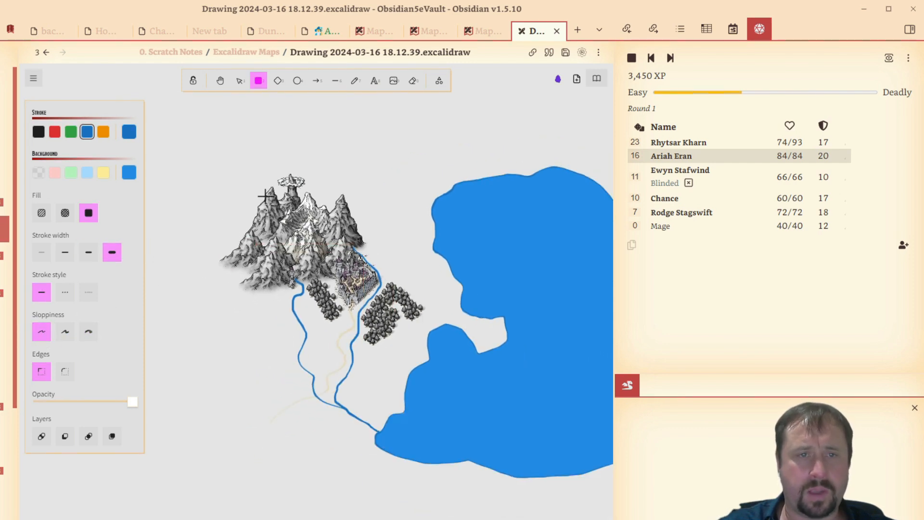
left_click_drag(221, 144, 479, 418)
key("ctrl+z")
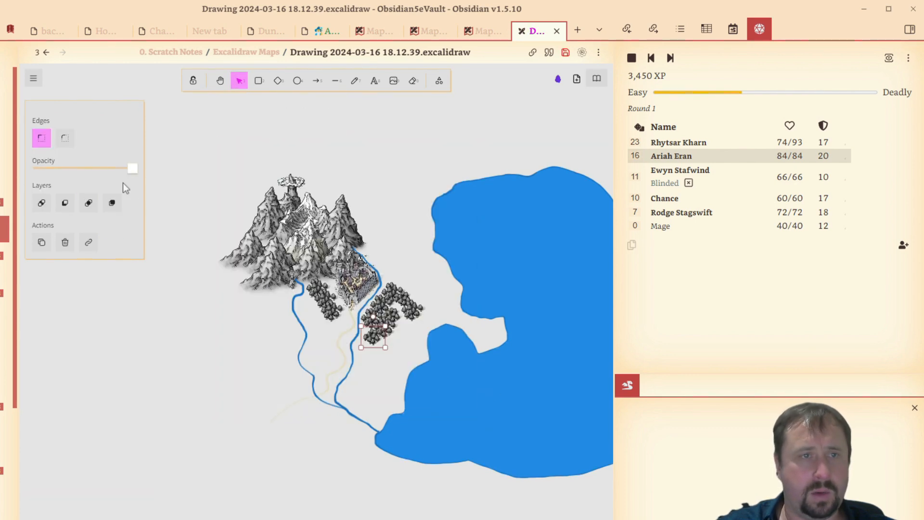
- Draw a black, transparent-filled rectangle as a frame around the mountains, forests, rivers and western part of the sea
key("r")
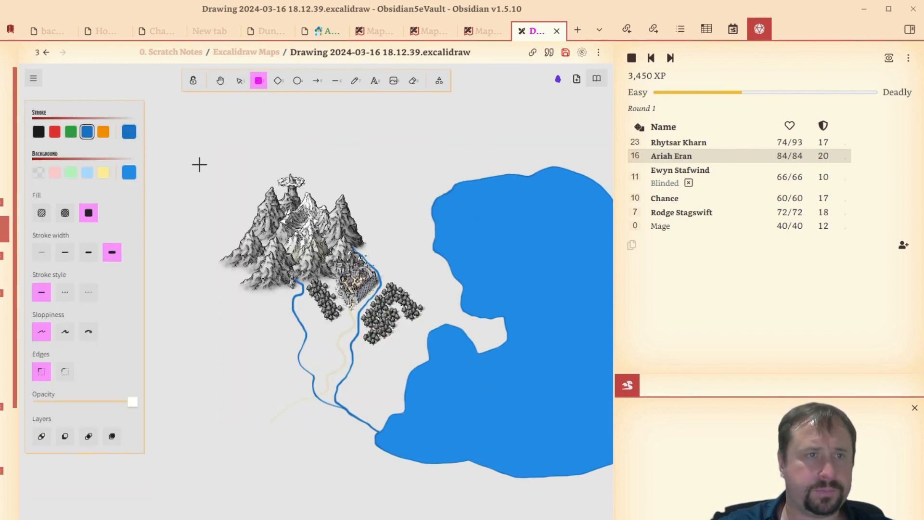
left_click(38, 135)
left_click(41, 176)
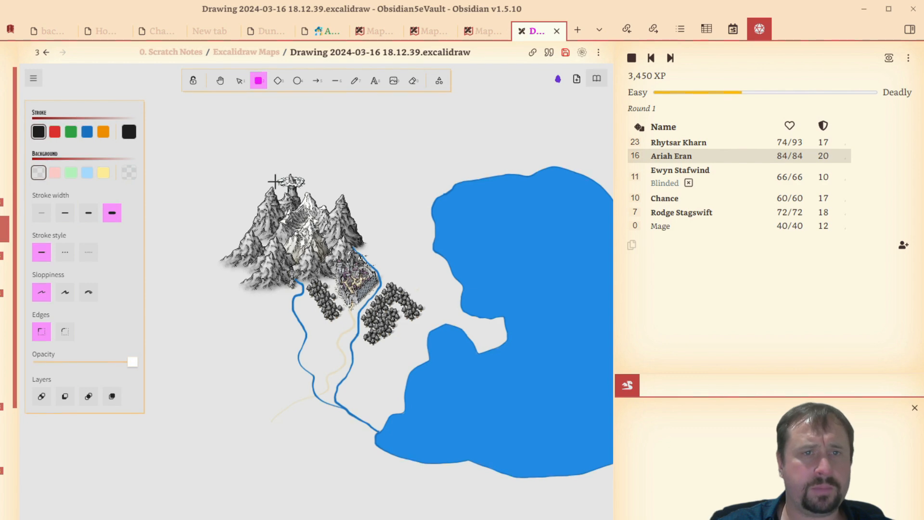
left_click_drag(220, 152, 558, 496)
scroll(578, 313, "right", 3)
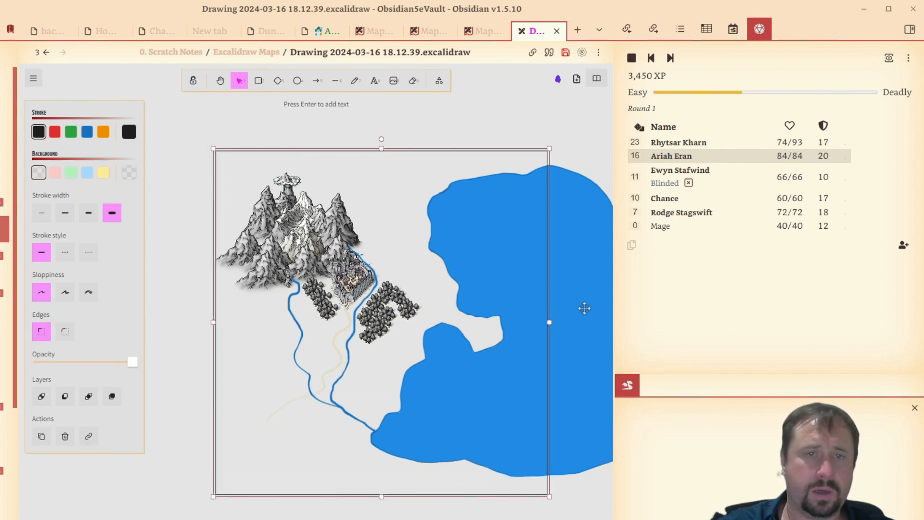
left_click(599, 501)
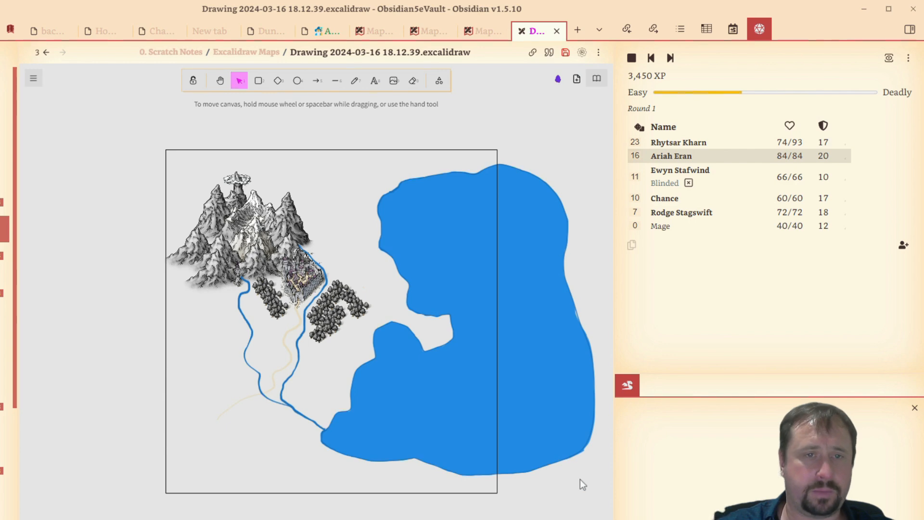
- Capture the framed map area with ShareX and copy the captured image to the clipboard
scroll(541, 415, "up", 2)
scroll(508, 333, "down", 2)
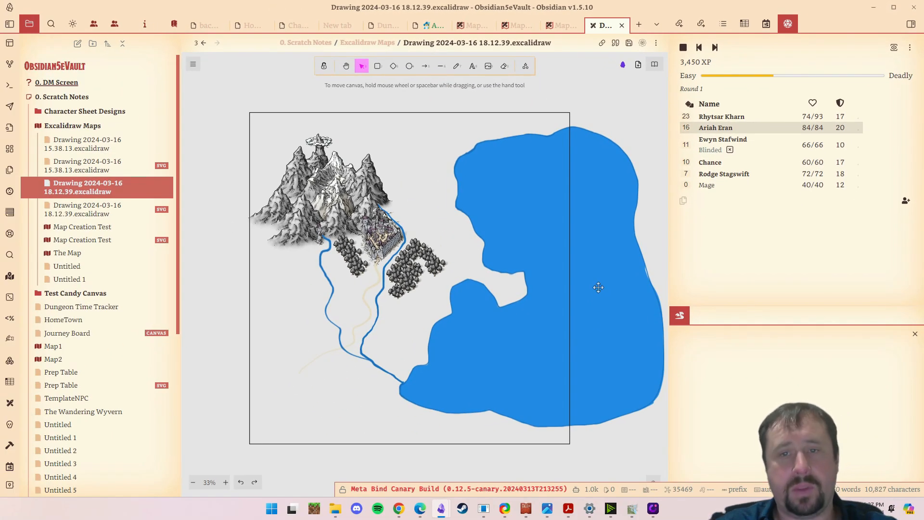
key("ctrl+Print")
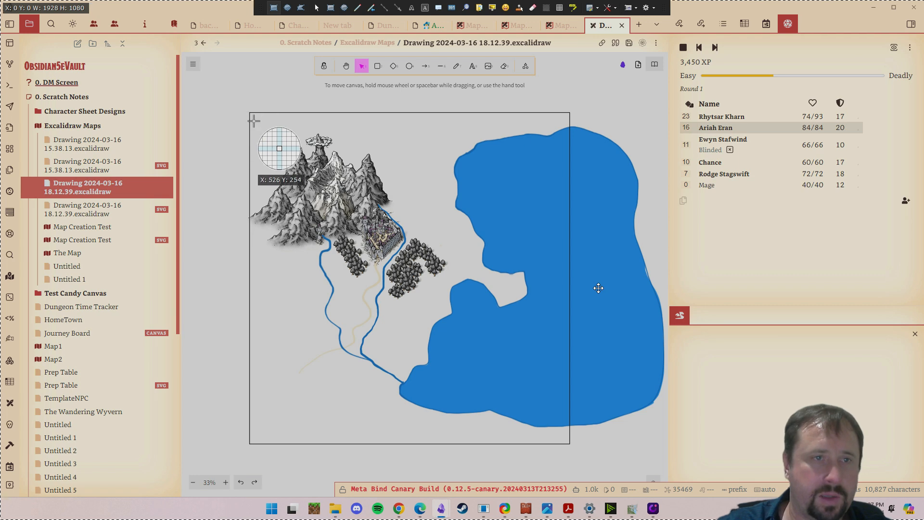
left_click_drag(249, 112, 569, 444)
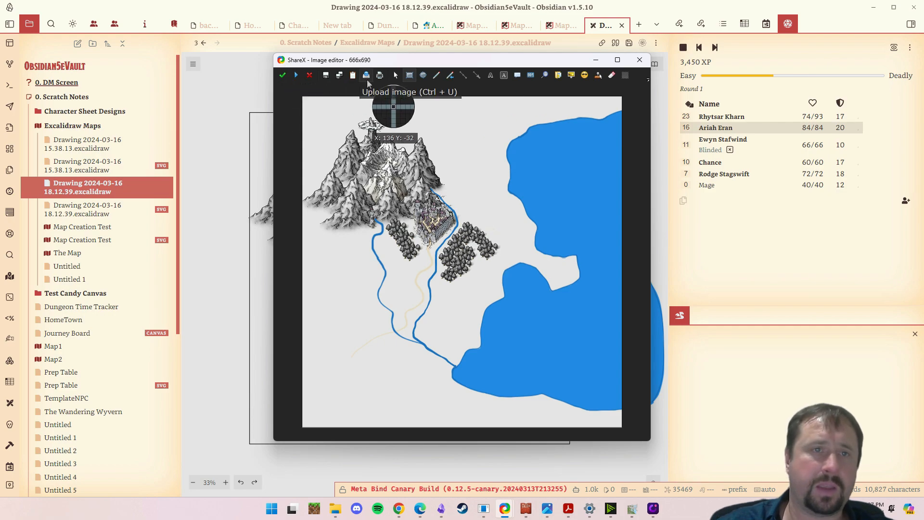
left_click(356, 78)
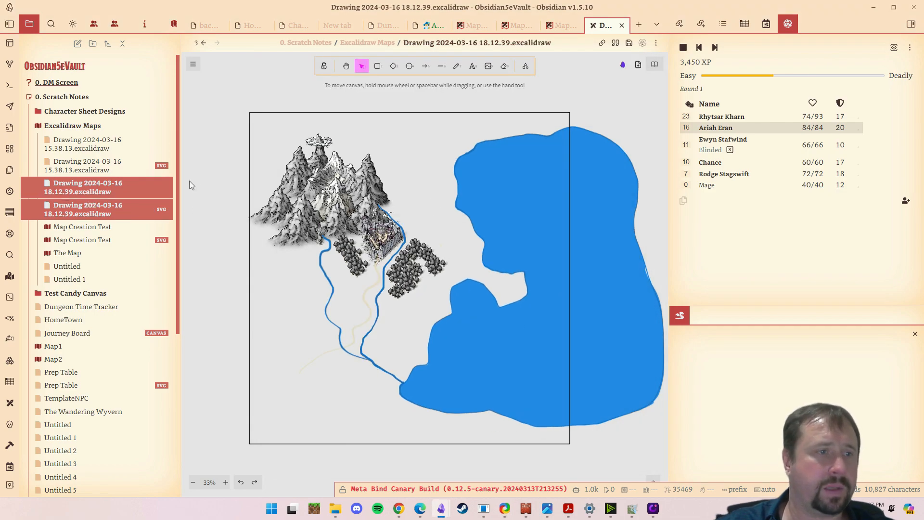
- Open the Untitled note in the Excalidraw Maps folder and switch it from reading view to editing
left_click(75, 271)
scroll(330, 316, "down", 5)
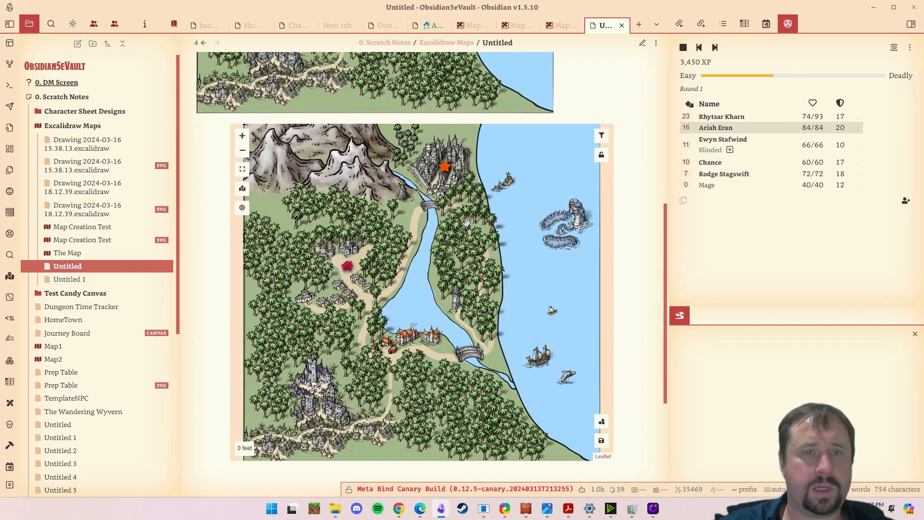
left_click(658, 44)
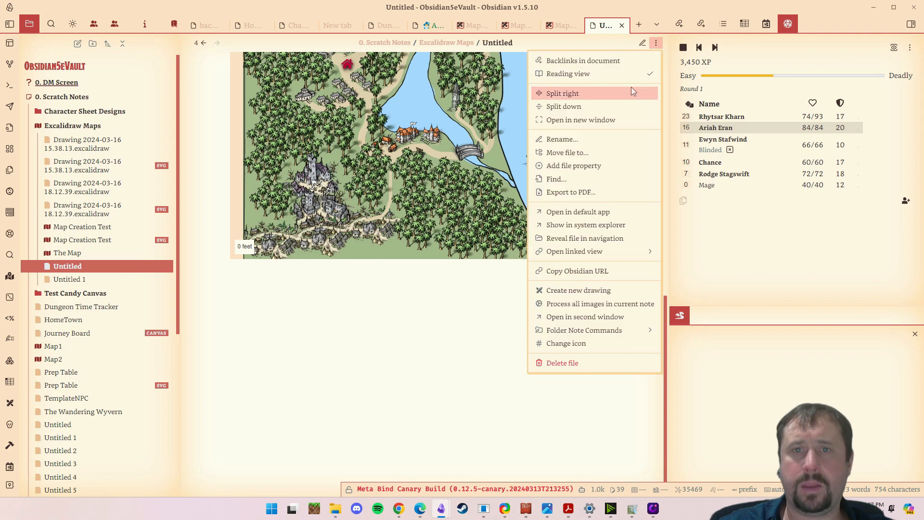
left_click(628, 74)
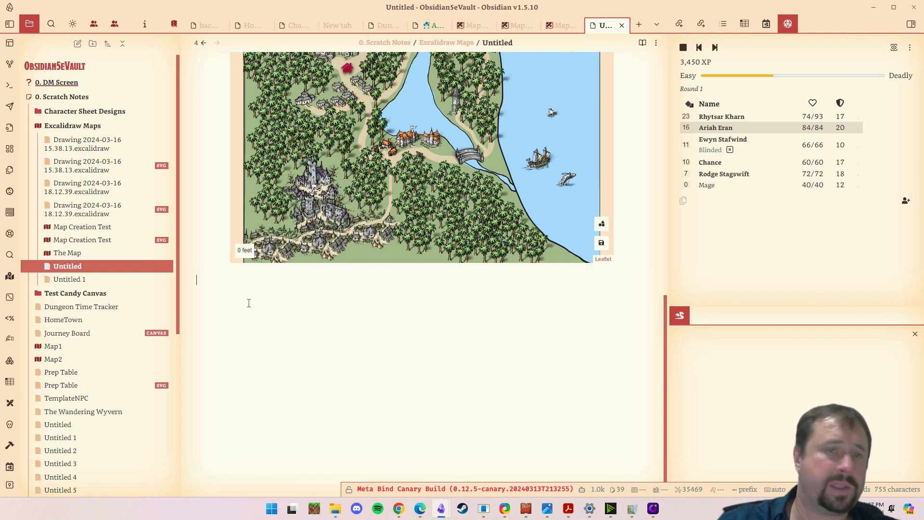
- Paste the captured map image at the end of the note, below the Leaflet map, and review it
key("ctrl+v")
scroll(356, 305, "down", 2)
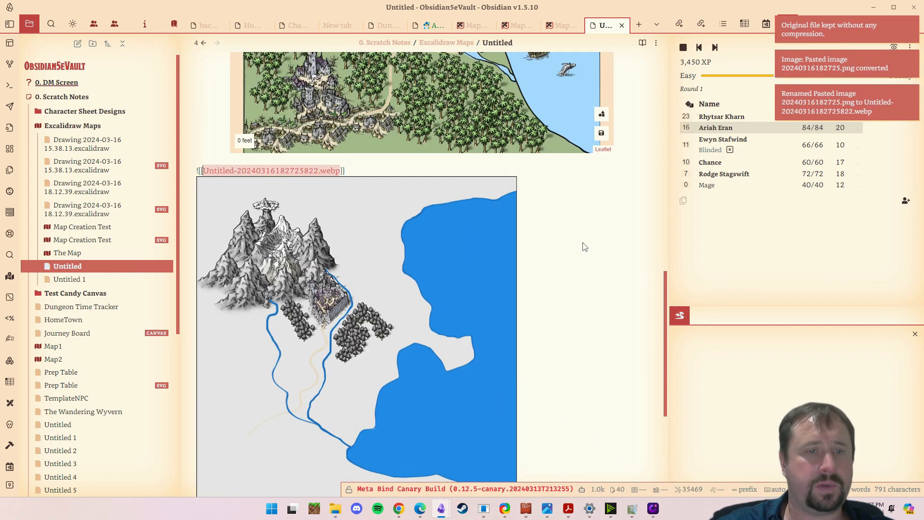
scroll(585, 247, "up", 3)
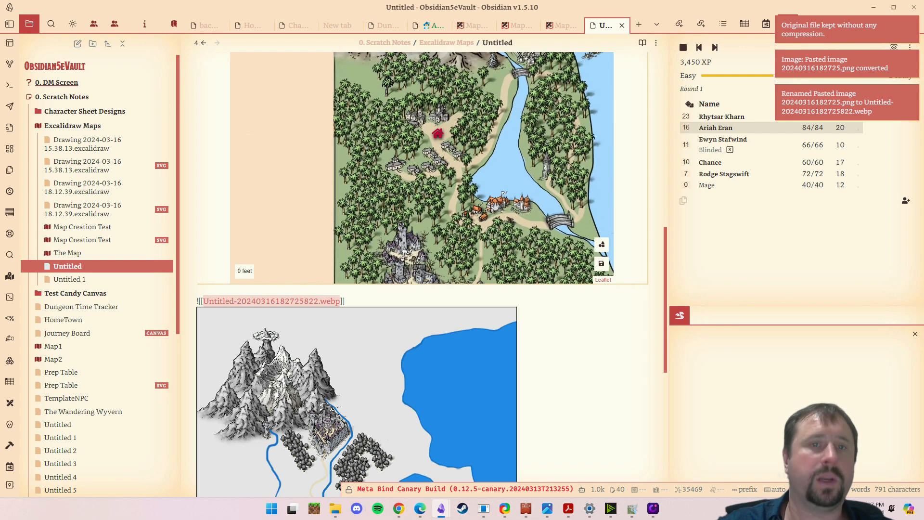
scroll(609, 385, "down", 3)
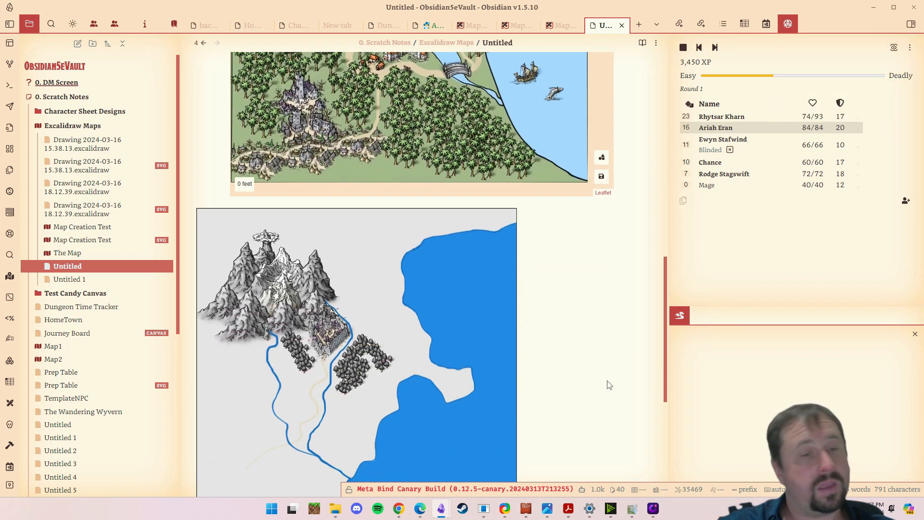
scroll(611, 378, "down", 2)
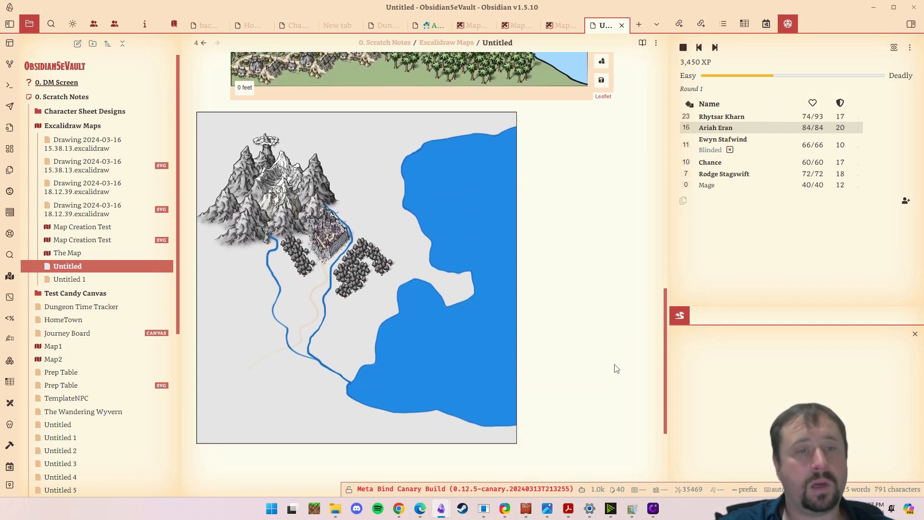
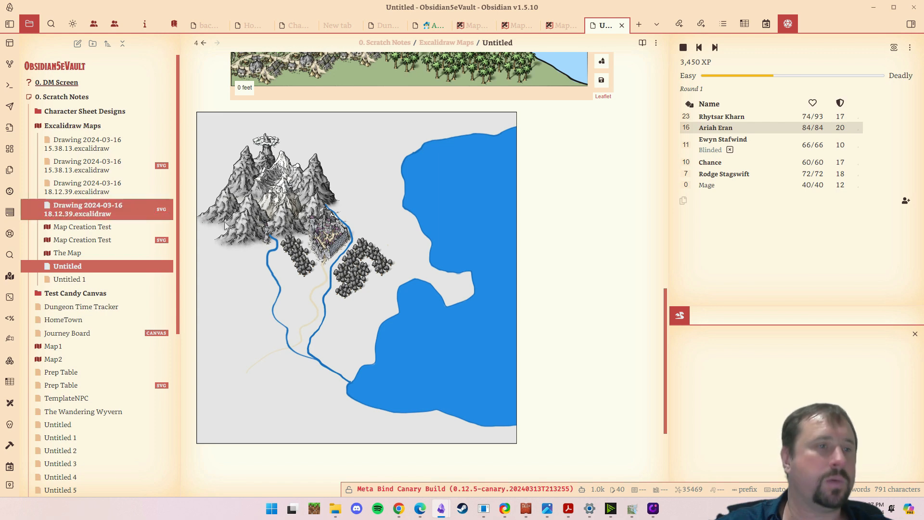
- Review the 18.12.39 map drawing and create a new Excalidraw drawing in the Excalidraw Maps folder
left_click(99, 212)
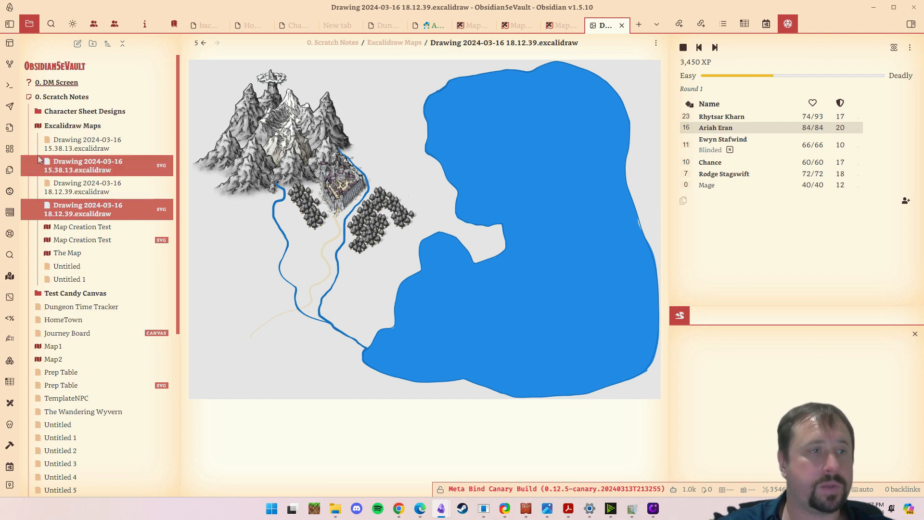
right_click(59, 126)
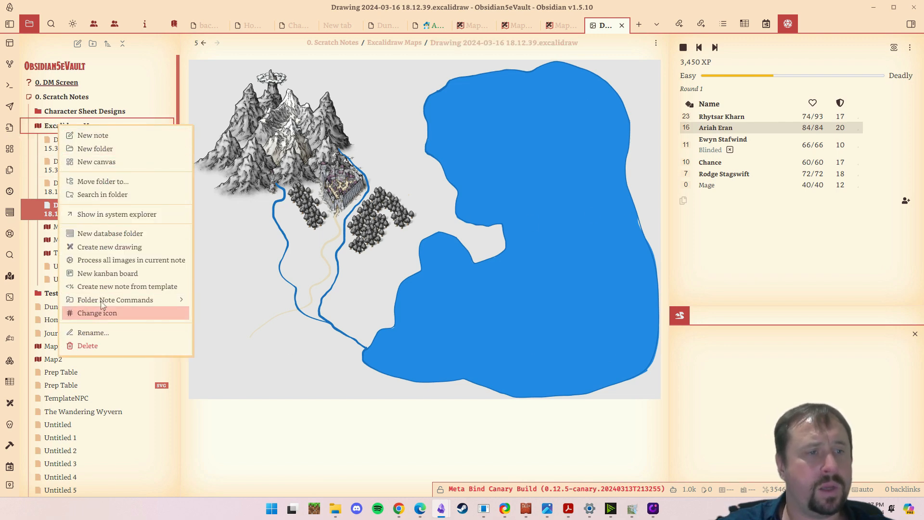
left_click(102, 247)
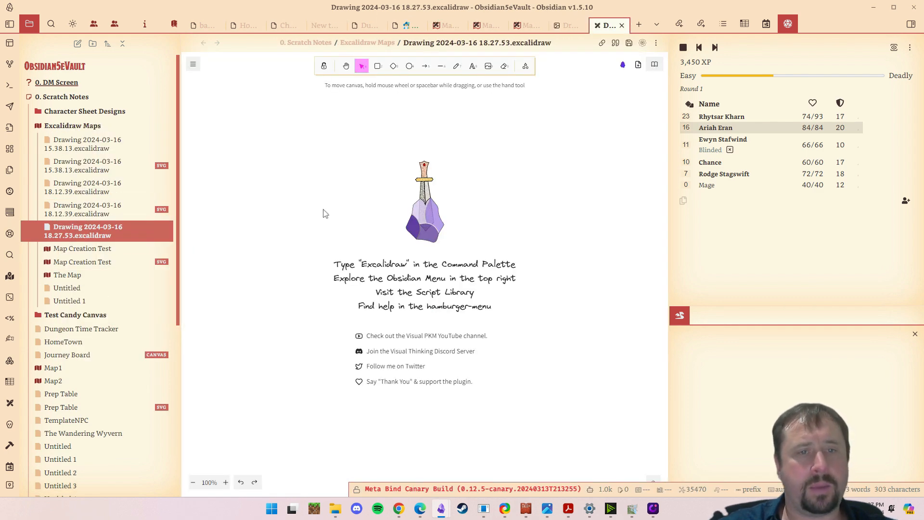
- Paste the captured map image into the new drawing and enlarge it to fill most of the canvas height
key("ctrl+v")
left_click_drag(356, 212, 439, 206)
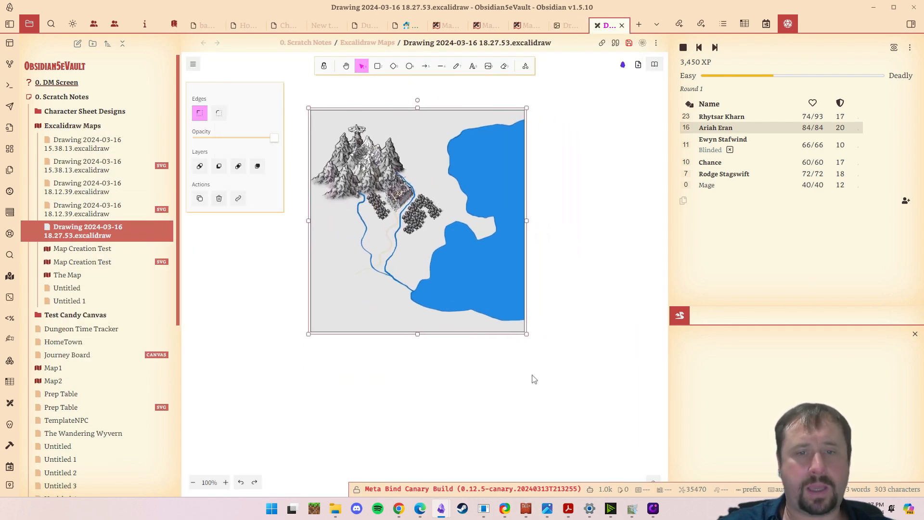
left_click_drag(526, 333, 504, 319)
left_click(642, 242)
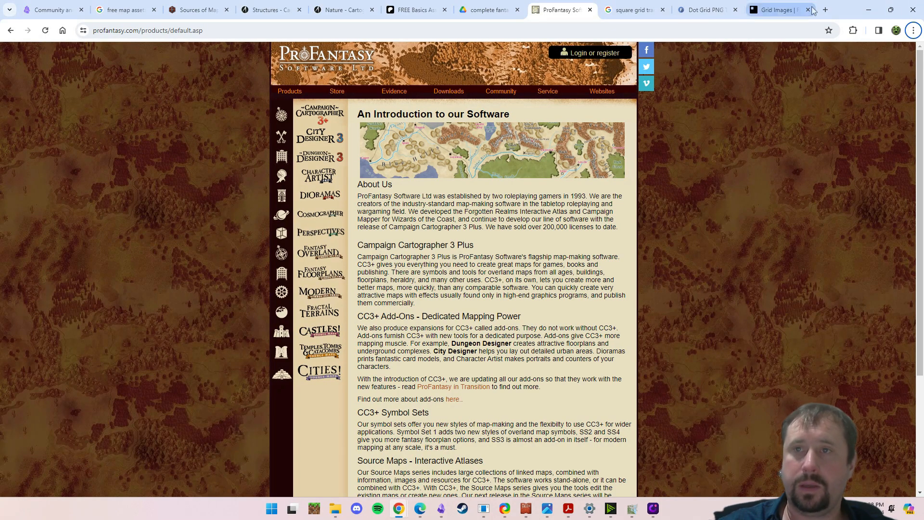
- Switch to Chrome and search Google in a new tab for "Red Map Pin Image Transparent Background"
left_click(824, 10)
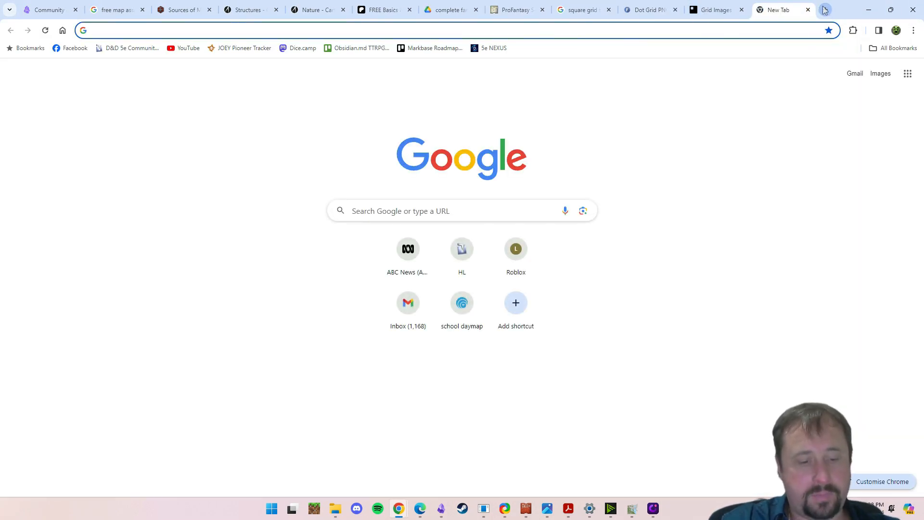
type("Red Map P")
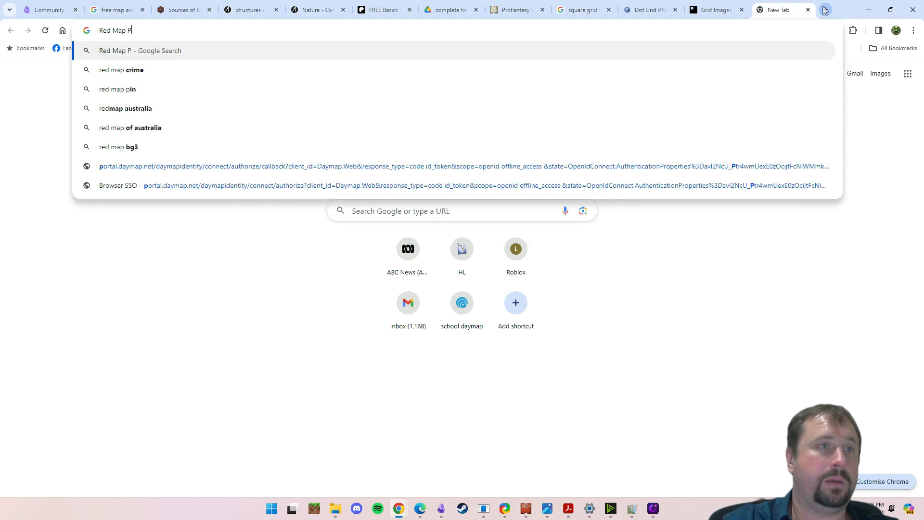
type("in Image Tra")
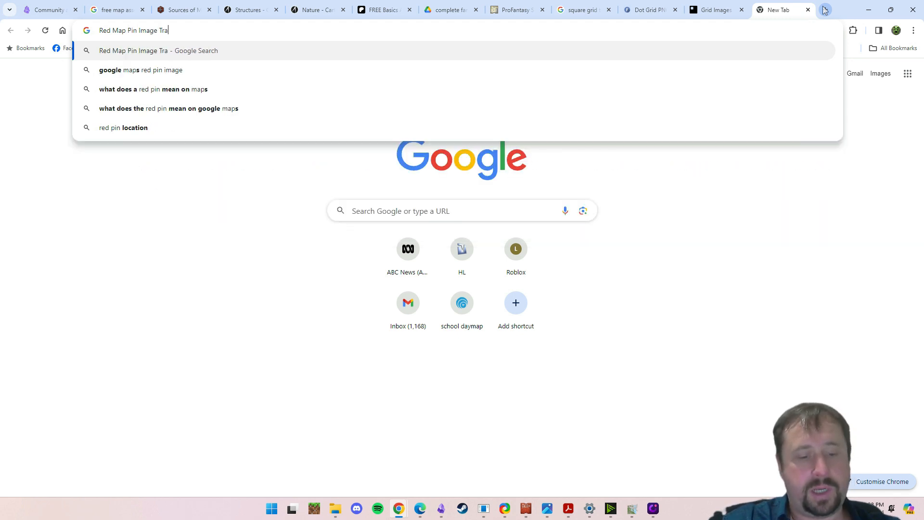
type("ns[pa")
key("BackSpace")
key("BackSpace")
key("BackSpace")
type("par")
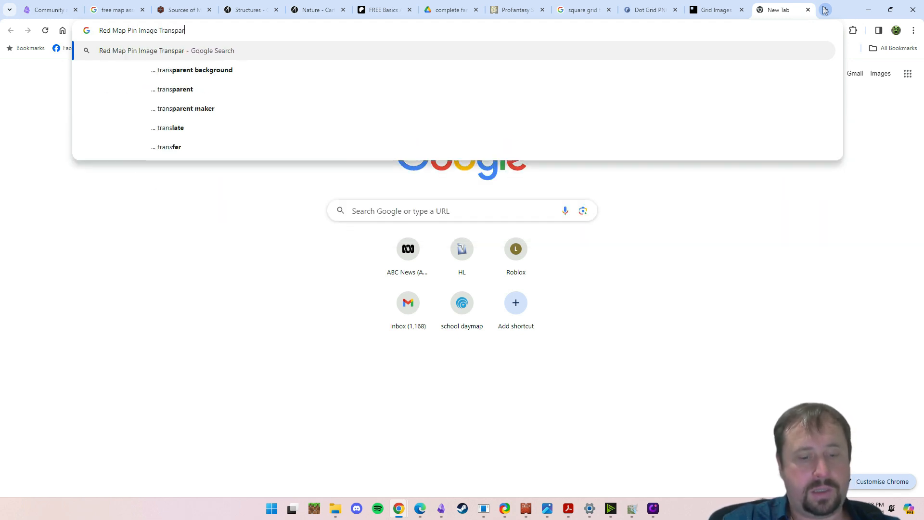
type("ent Background")
key("Return")
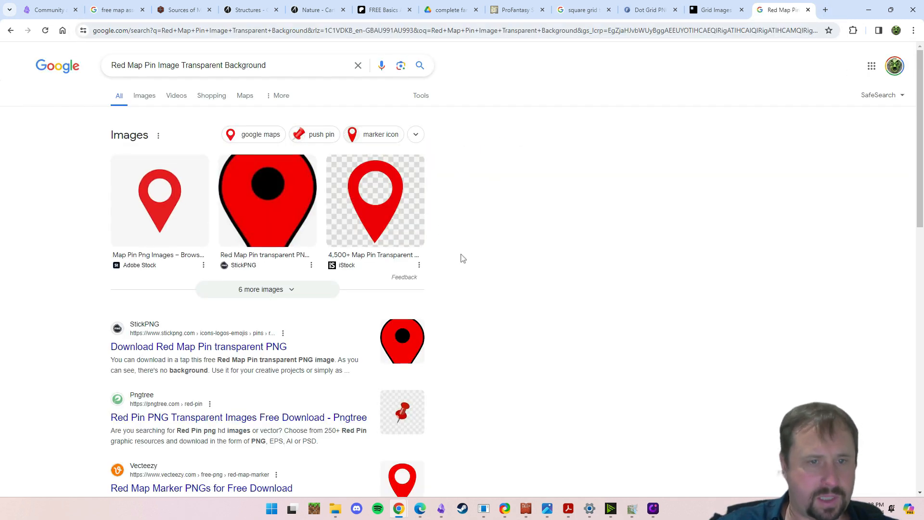
- Browse Pngtree's red pin results, preview the "red pin location for maps" image at full size, and return to the Obsidian drawing
scroll(512, 231, "down", 4)
scroll(510, 228, "down", 1)
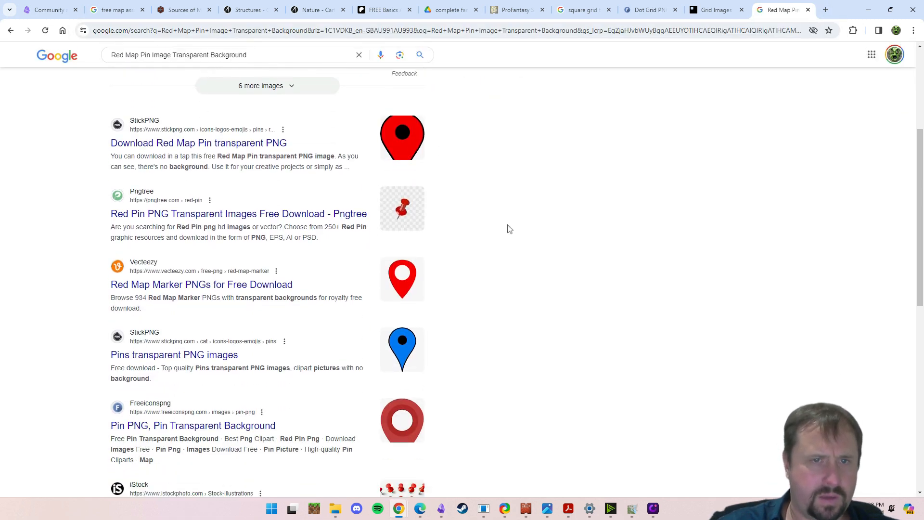
left_click(404, 172)
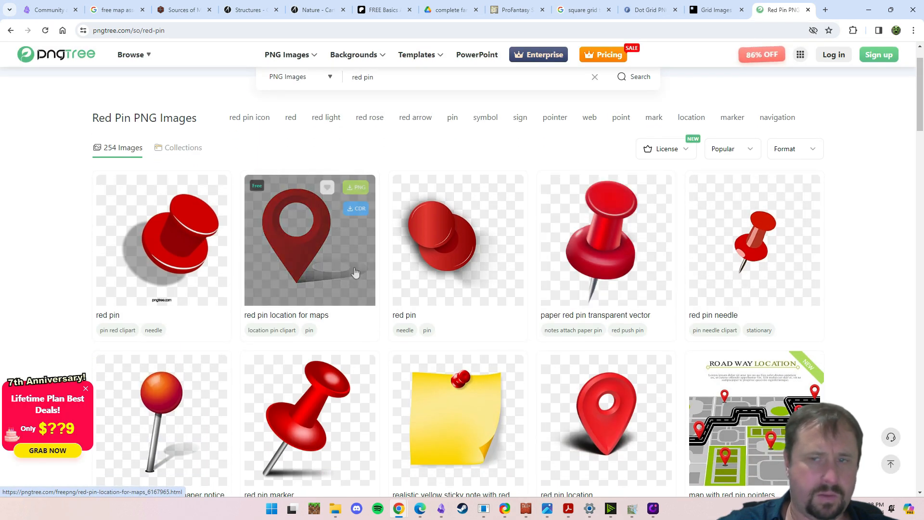
scroll(553, 323, "down", 1)
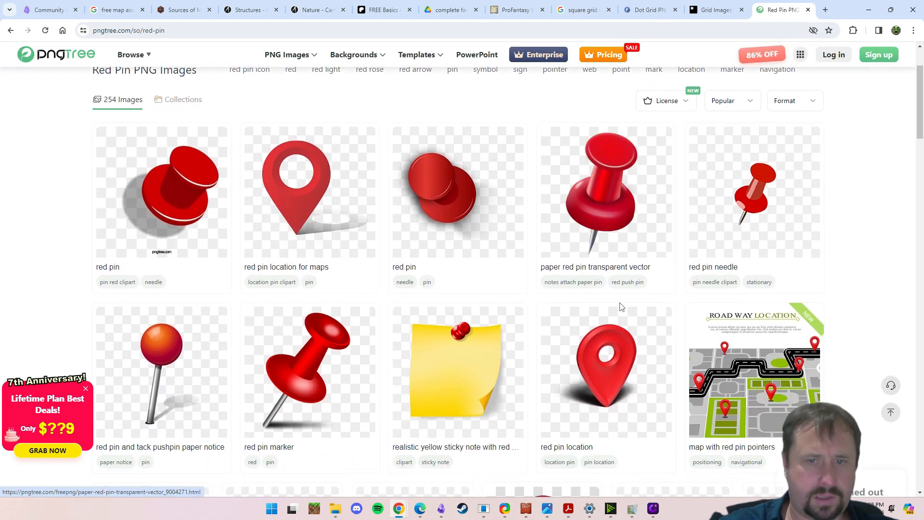
right_click(308, 205)
left_click(337, 320)
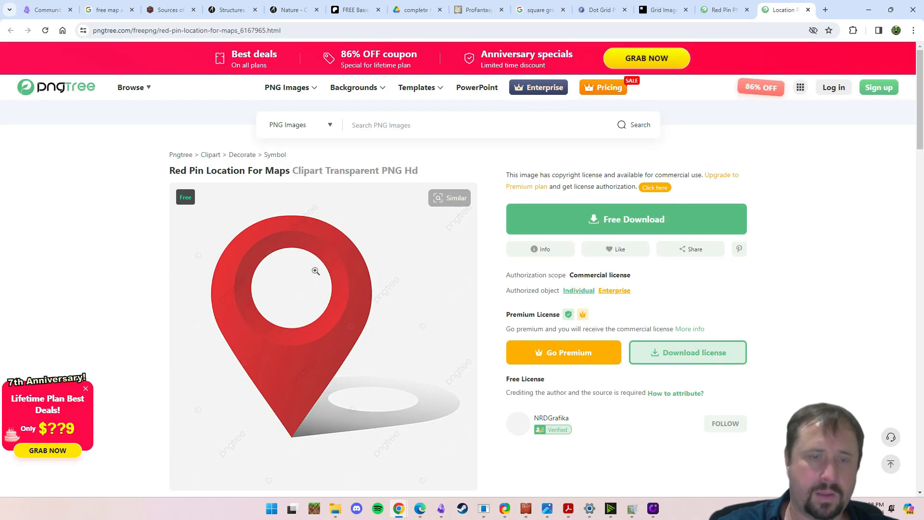
left_click(338, 292)
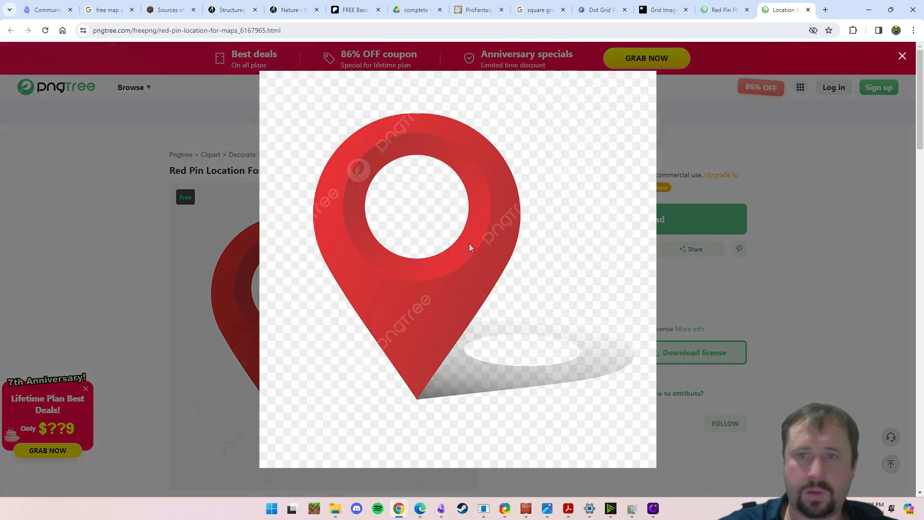
left_click(820, 176)
left_click(871, 10)
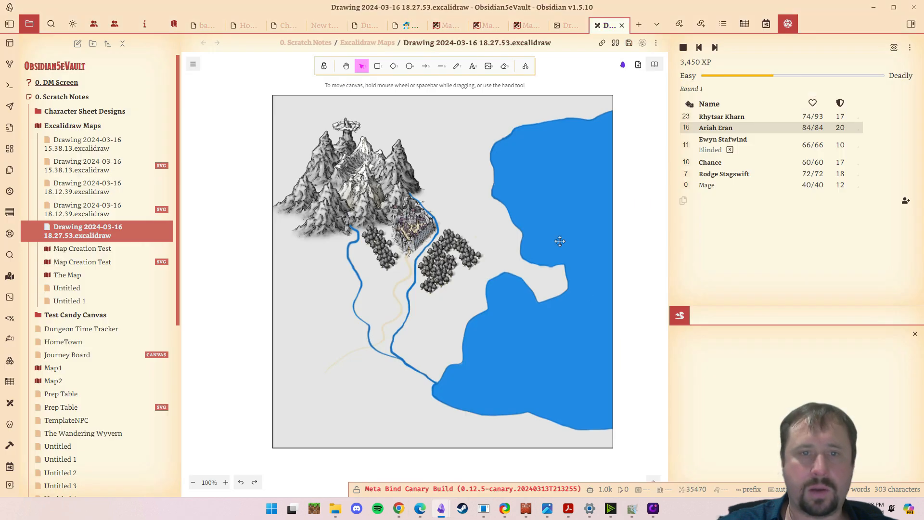
key("super+period")
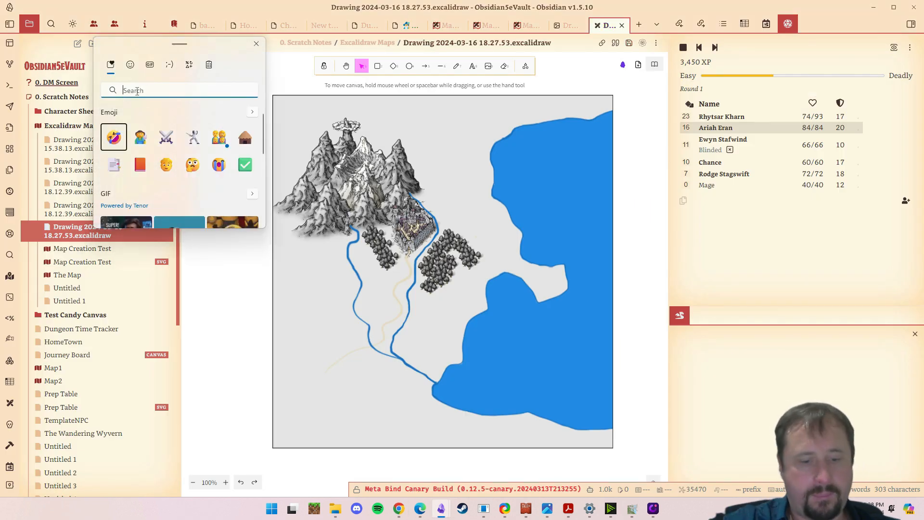
type("pin")
left_click(116, 159)
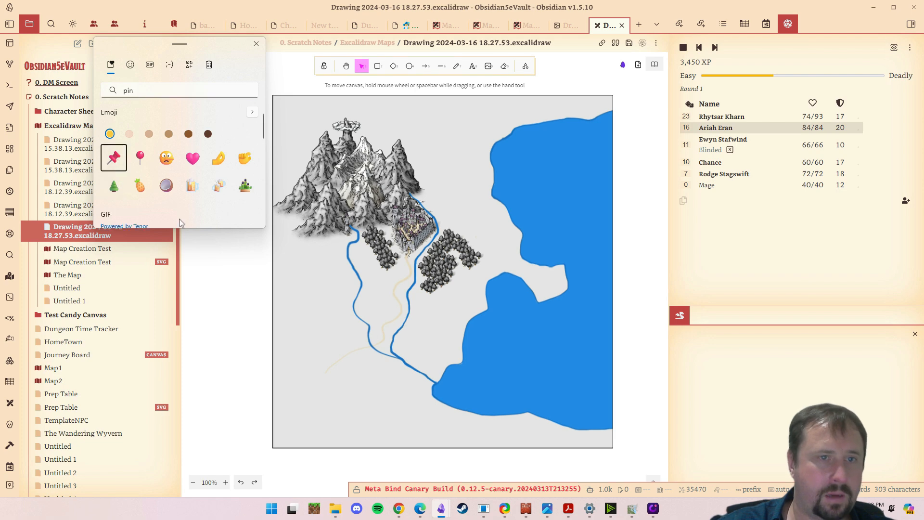
left_click(239, 295)
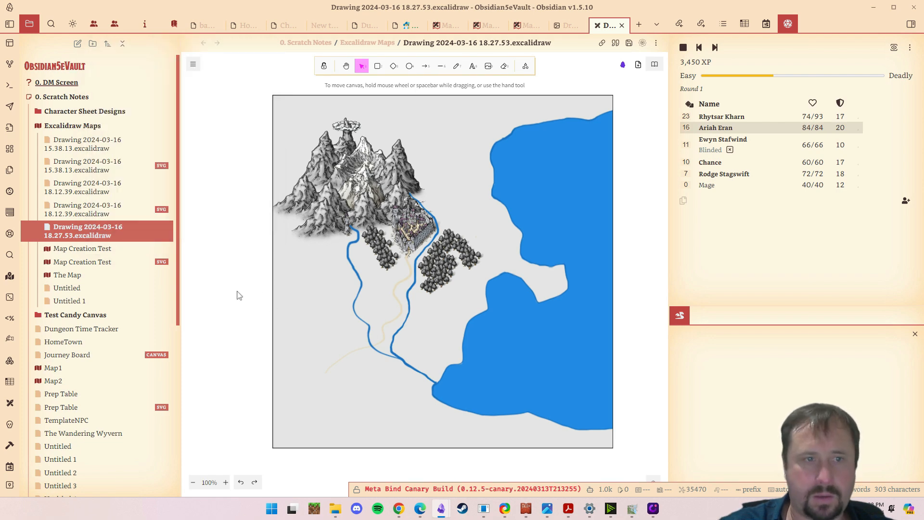
- Add a text element beside the map's western edge containing the red pushpin emoji, found by searching emojis for "pin"
left_click(472, 66)
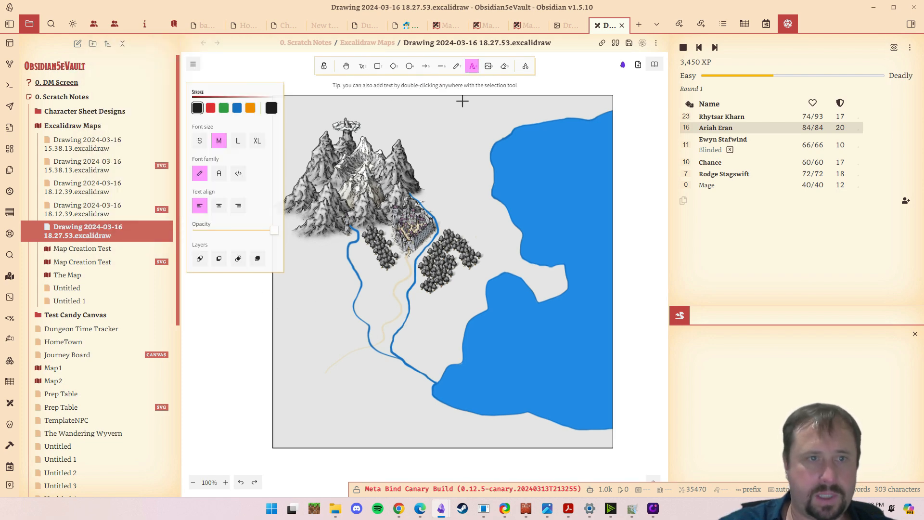
left_click(230, 321)
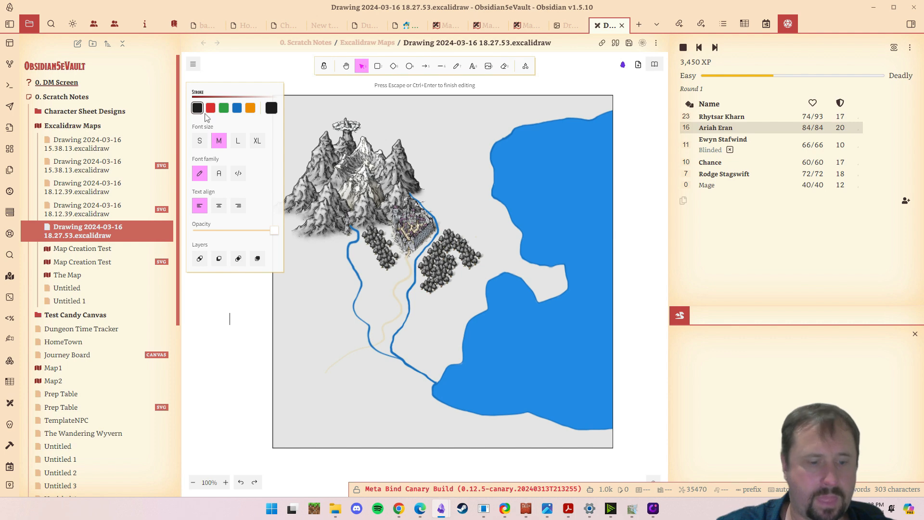
key("super+period")
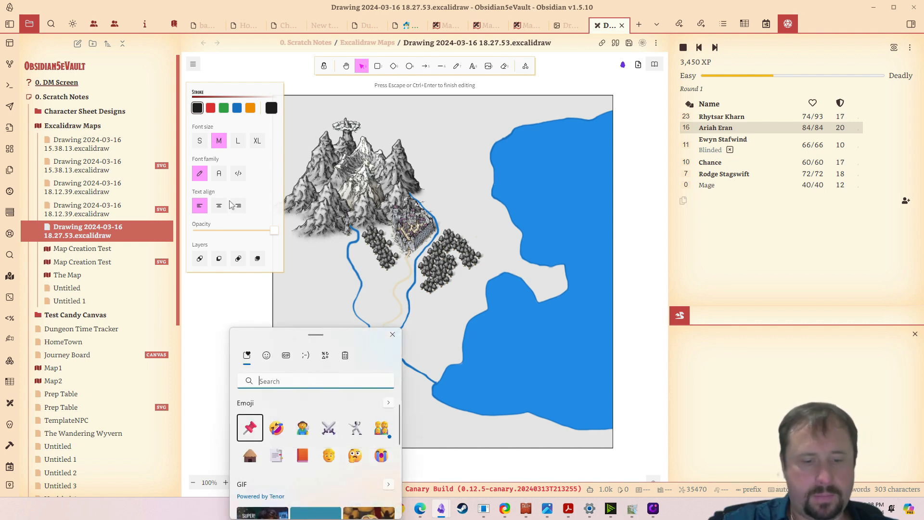
type("pin")
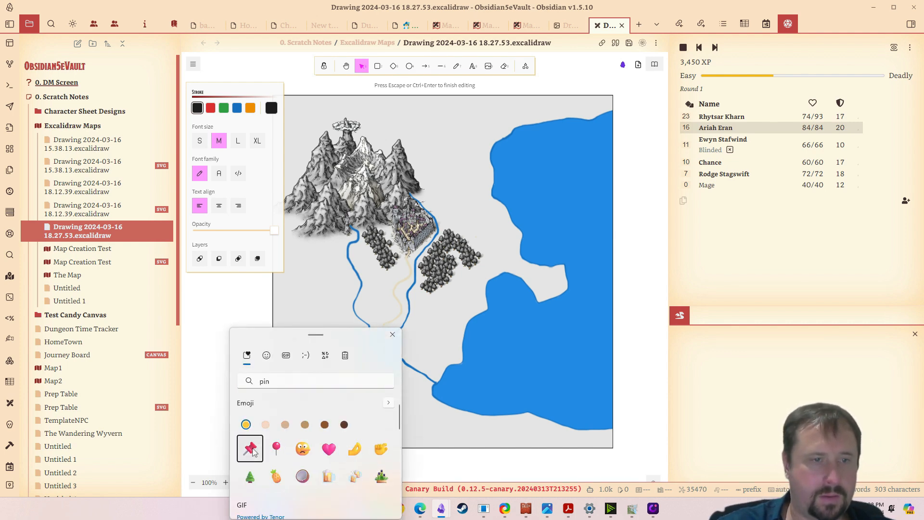
left_click(250, 448)
left_click(230, 292)
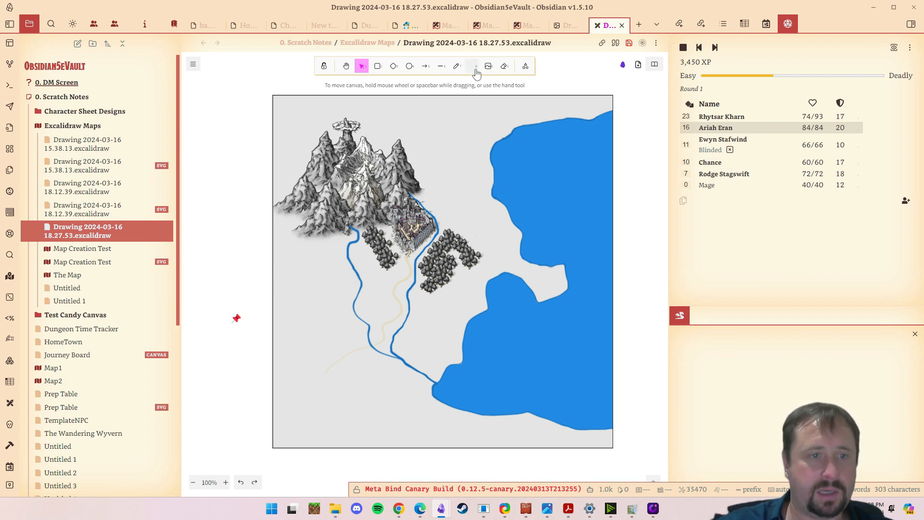
- Place the pushpin emoji on the map northeast of the walled town, and shift the map image slightly east
left_click(233, 318)
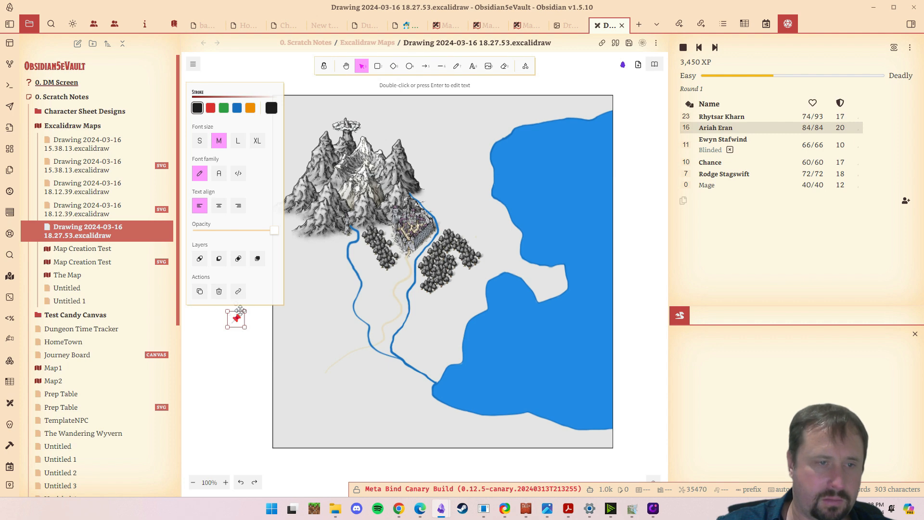
left_click_drag(239, 324, 389, 312)
left_click_drag(386, 280, 470, 200)
left_click(341, 339)
left_click(388, 296)
mouse_move(517, 279)
left_mouse_down()
mouse_move(452, 233)
mouse_move(506, 285)
mouse_move(529, 282)
left_mouse_up()
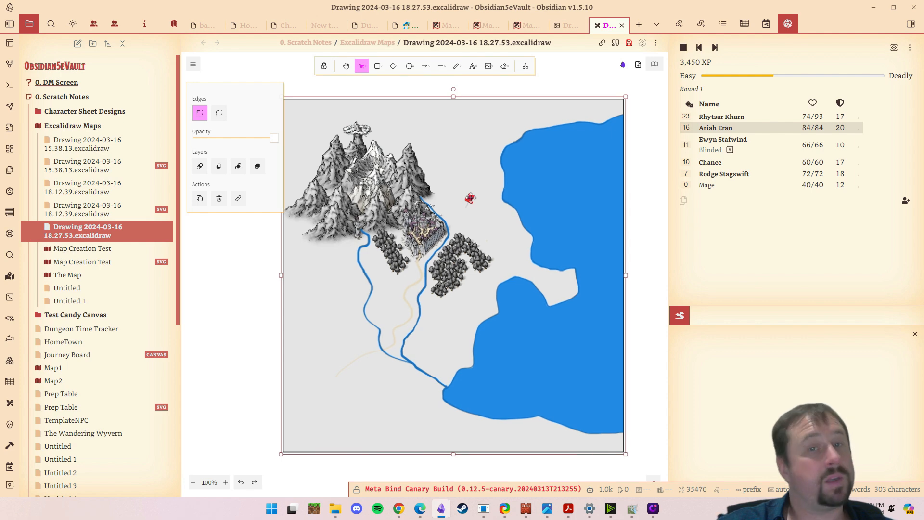
- Move the pushpin to the road just south of the walled town, and delete it
left_click_drag(467, 197, 418, 272)
left_click(469, 198)
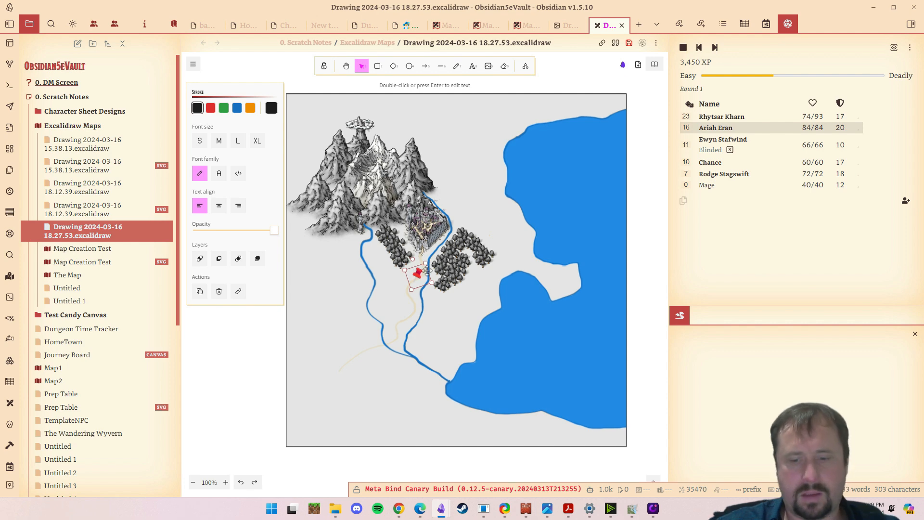
key("Delete")
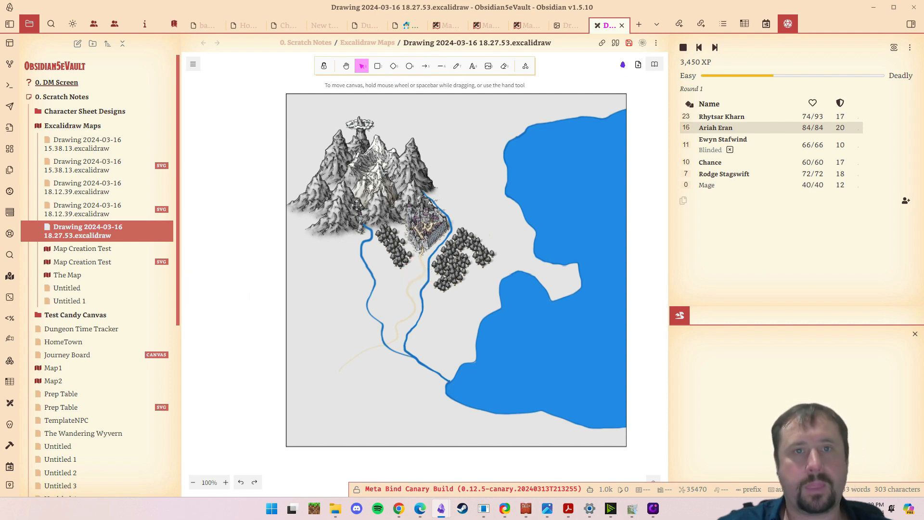
- Add a text element west of the map containing the green circle emoji, found by searching emojis for "green"
left_click(472, 66)
left_click(224, 311)
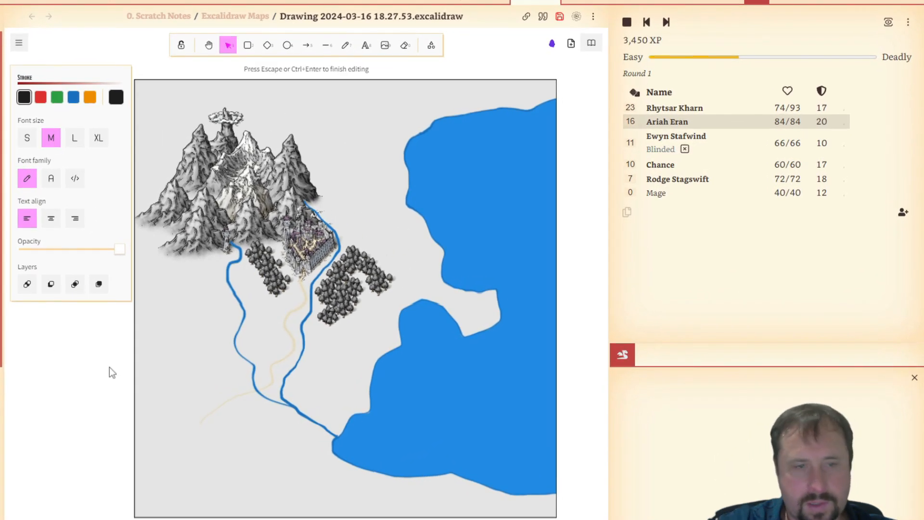
key("super+period")
type("green")
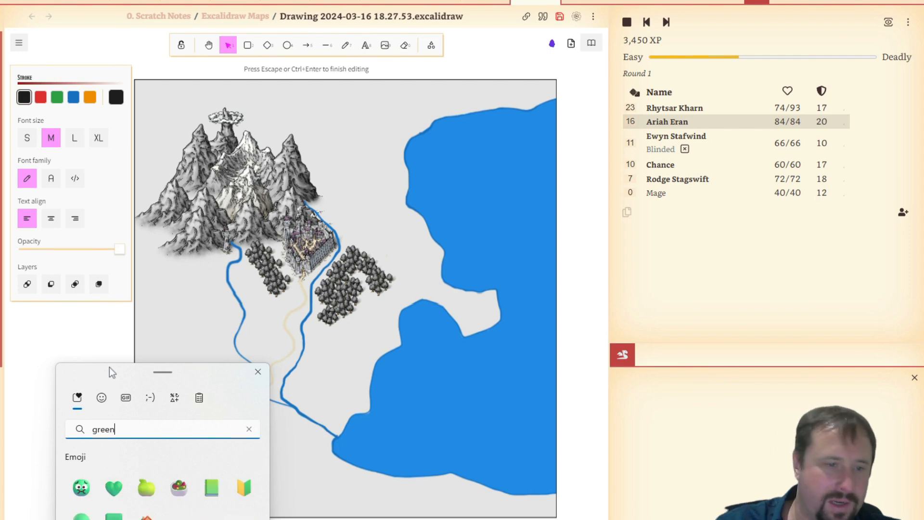
left_click(85, 516)
key("Escape")
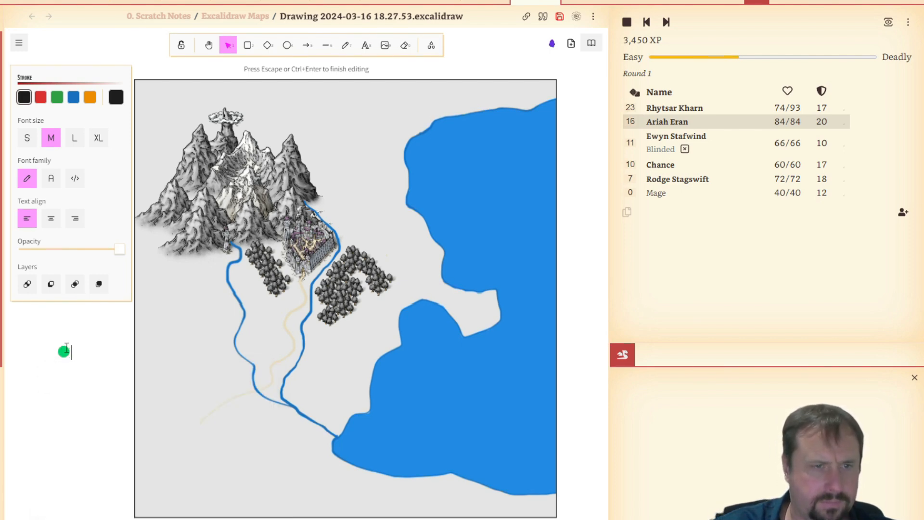
left_click(82, 382)
- Move the green circle onto the centre of the walled town and select it there
left_click(72, 347)
left_click_drag(72, 346, 306, 243)
left_click(99, 437)
left_click(322, 254)
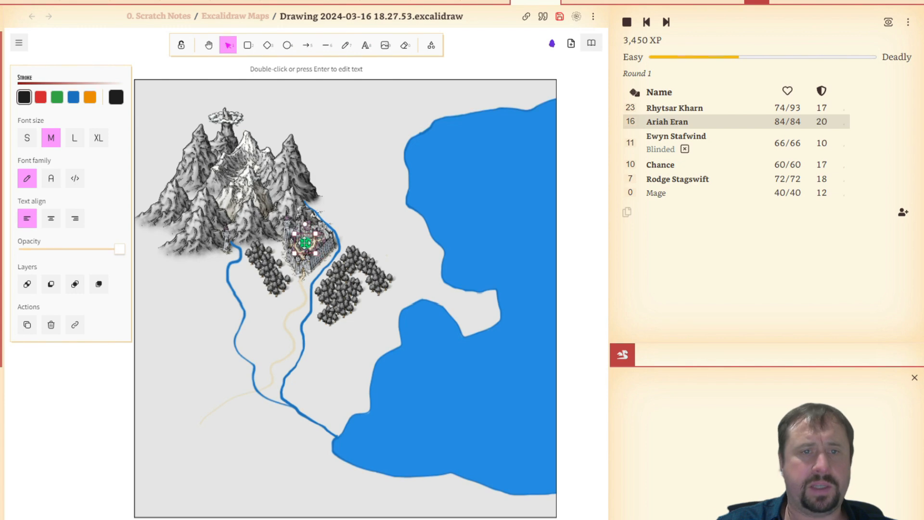
- Insert a link to the Durnan note on the town's green circle, finding the note by searching files for "Waterdeep"
left_click(99, 414)
left_click(306, 243)
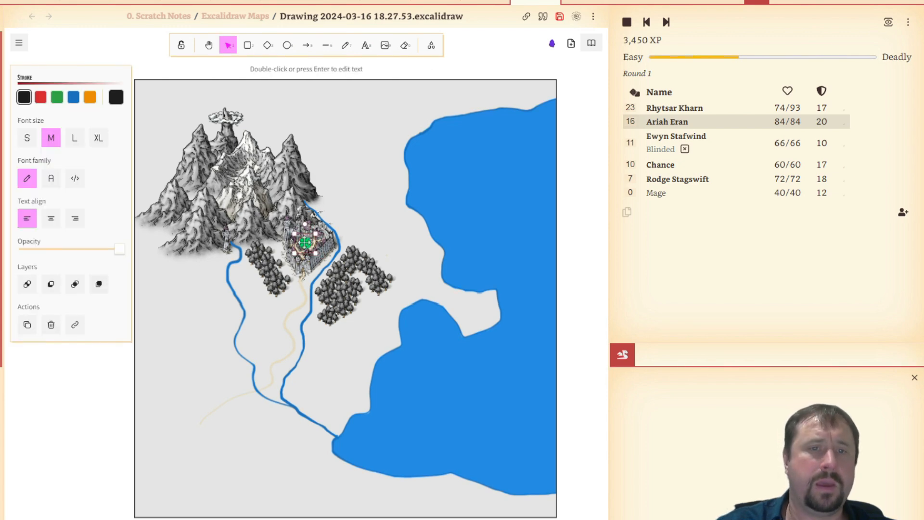
right_click(306, 244)
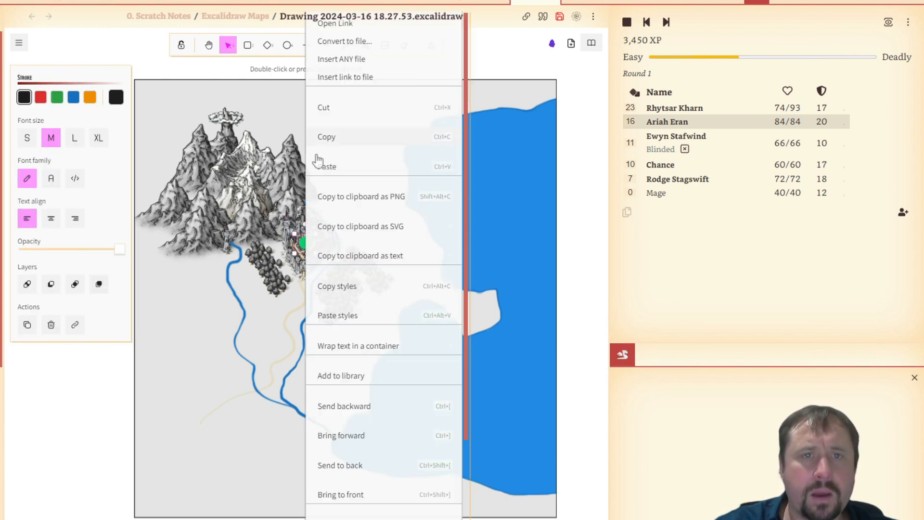
left_click(354, 78)
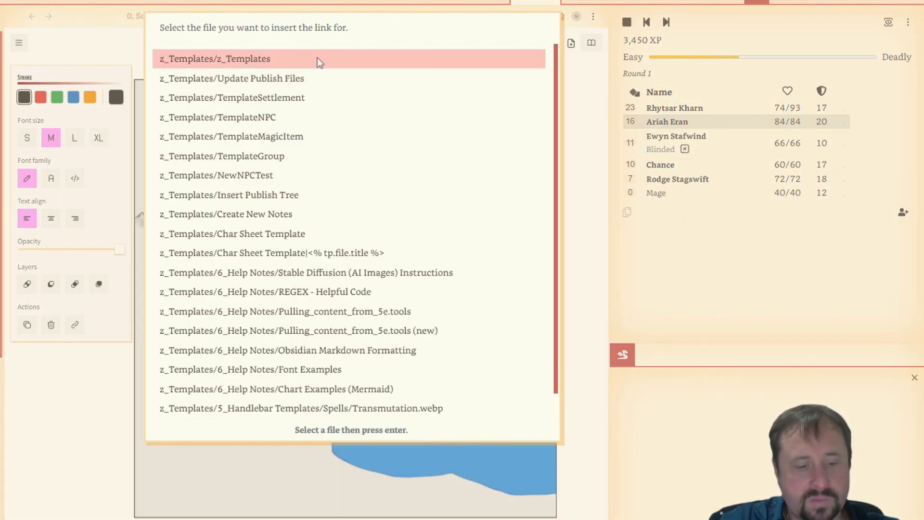
type("Water")
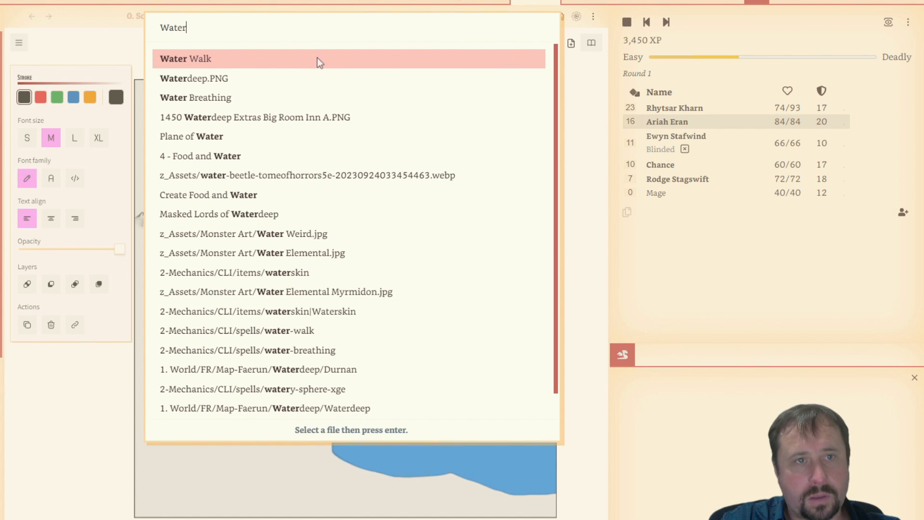
type("deep")
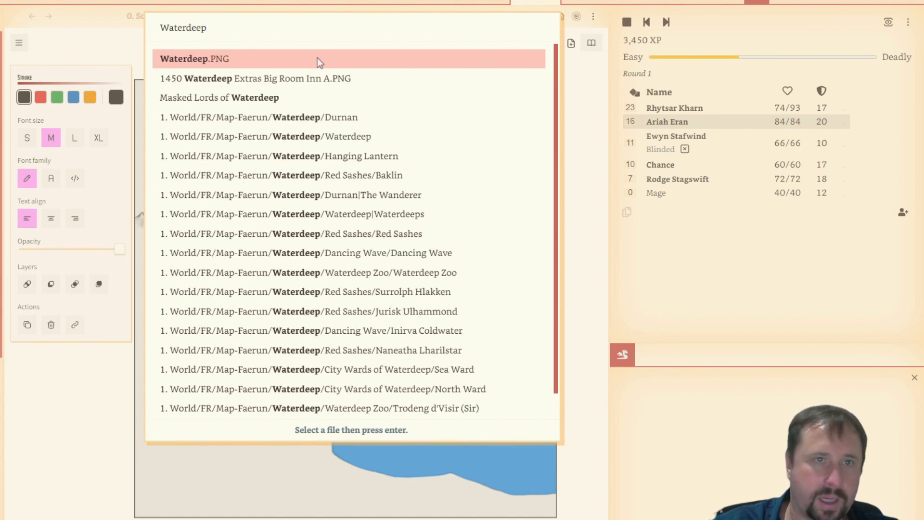
scroll(367, 91, "down", 1)
left_click(367, 91)
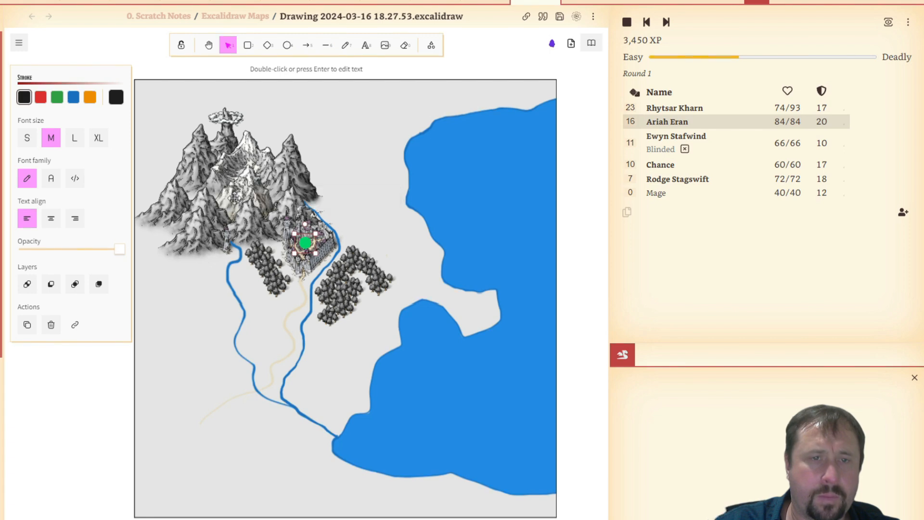
left_click(152, 324)
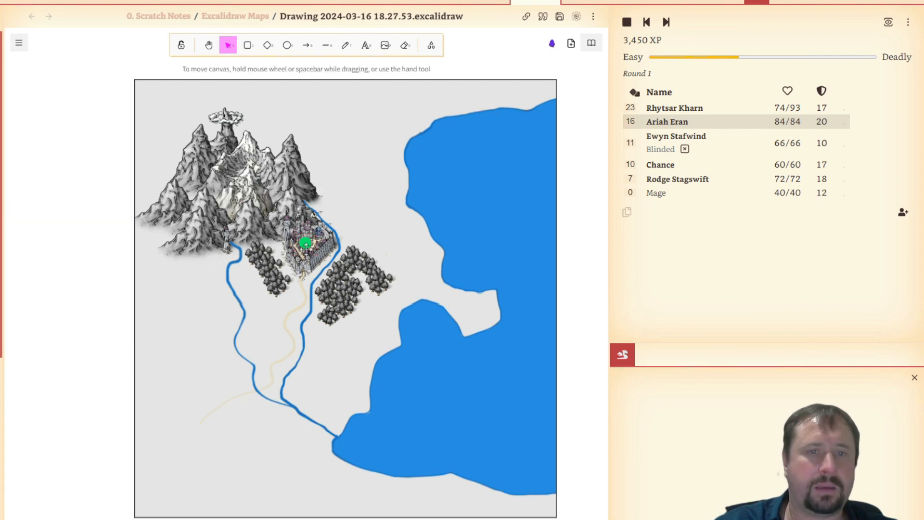
- Shift the map image slightly southwest, and move the linked green circle slightly northwest to keep it centred on the walled town
mouse_move(319, 234)
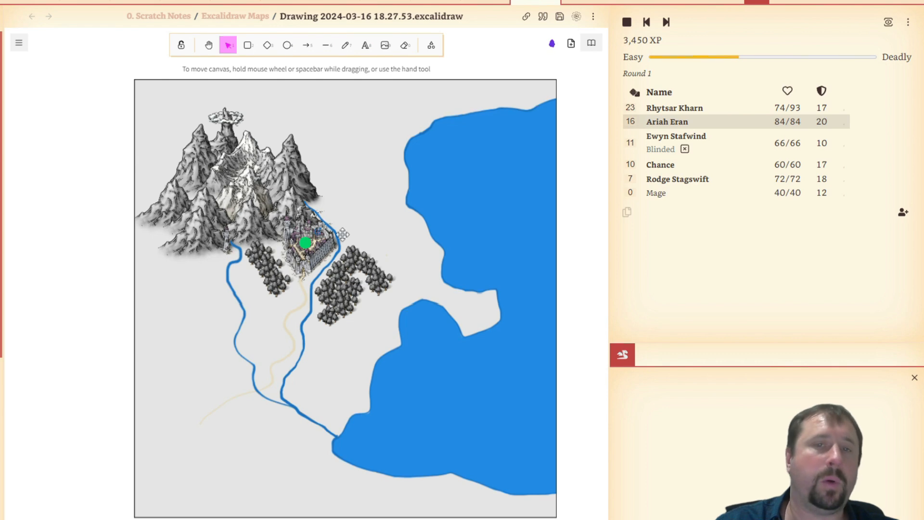
mouse_move(379, 221)
left_mouse_down()
mouse_move(355, 232)
mouse_move(376, 215)
mouse_move(369, 225)
left_mouse_up()
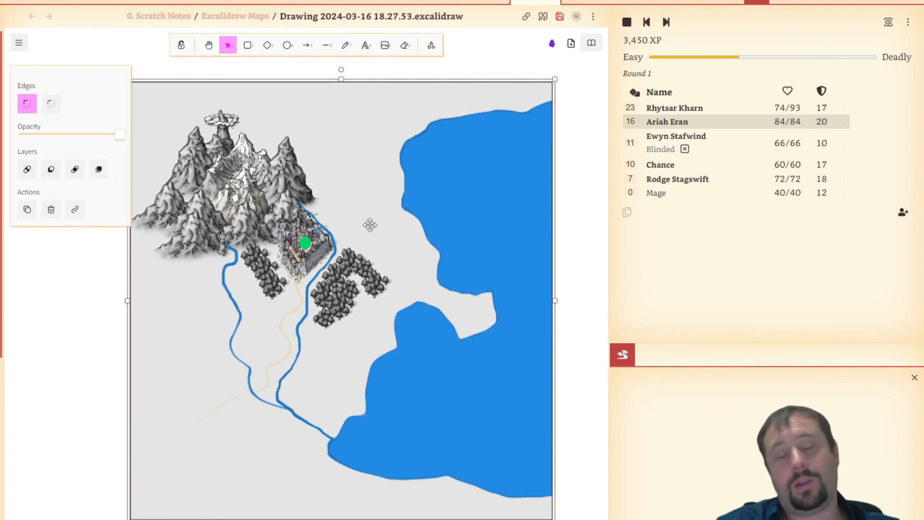
left_click(580, 214)
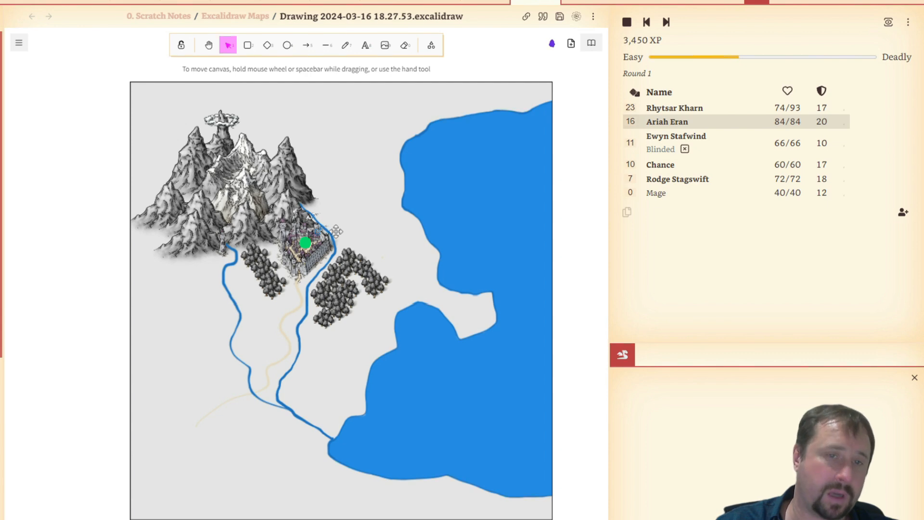
left_click(304, 242)
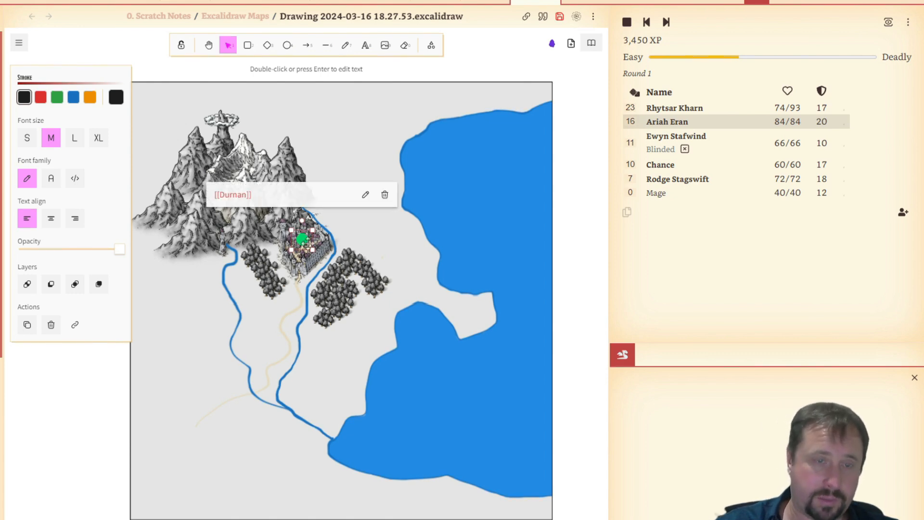
left_click(578, 169)
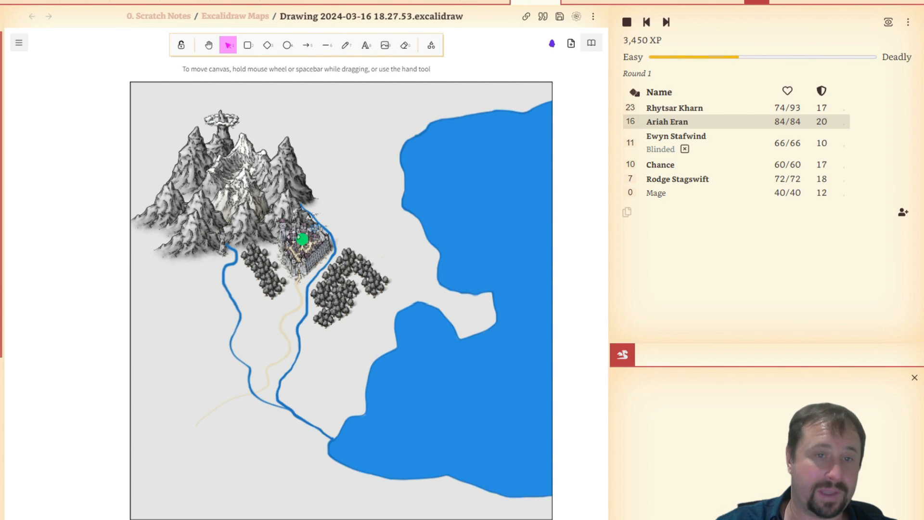
left_click(294, 237)
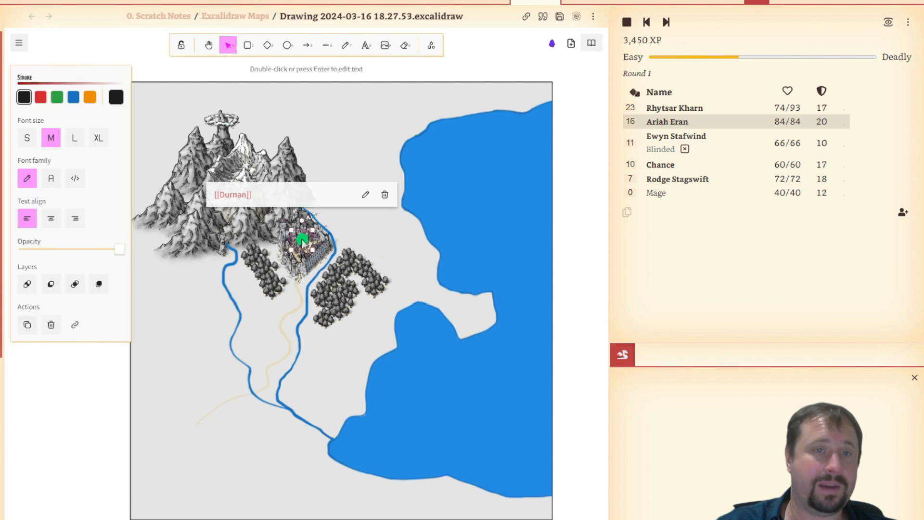
left_click(569, 192)
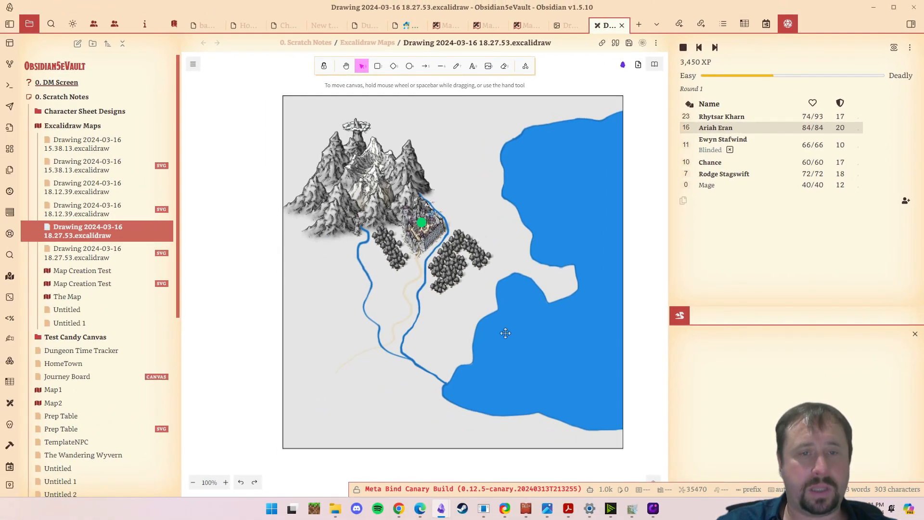
- View the dungeon drawing 2024-03-16 15.38.13, the Map Creation Test drawing and its SVG export, ending on the editable Map Creation Test drawing
left_click(506, 333)
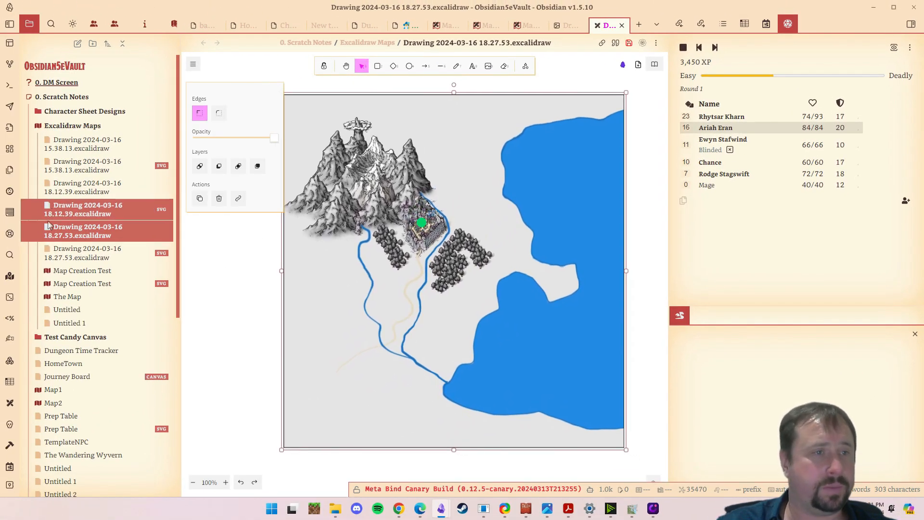
left_click(78, 193)
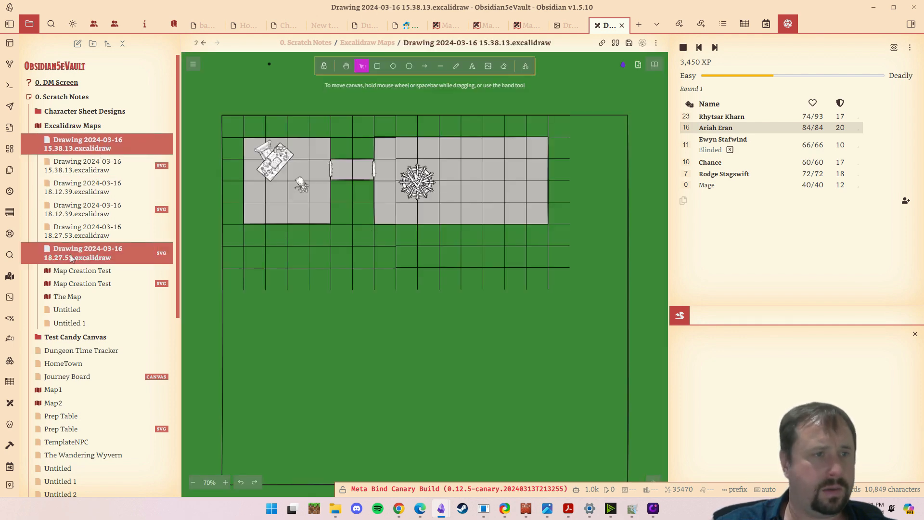
left_click(82, 272)
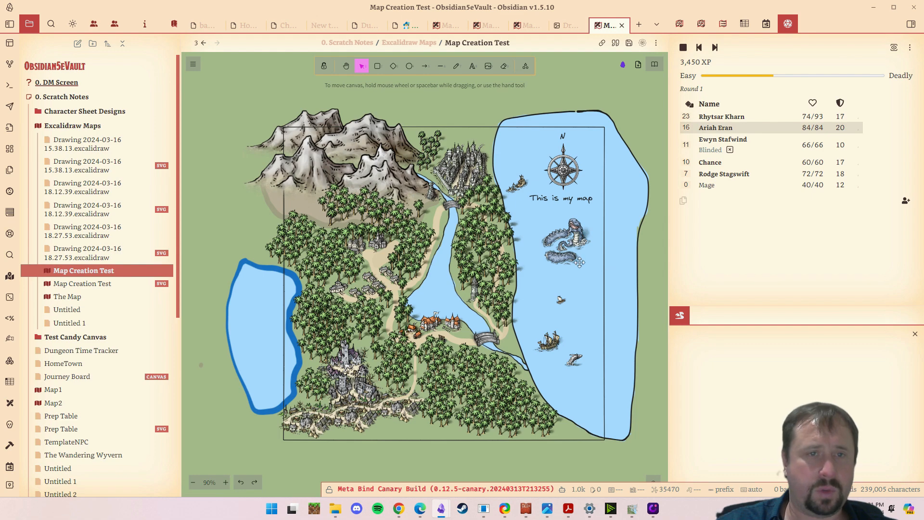
scroll(527, 262, "up", 3)
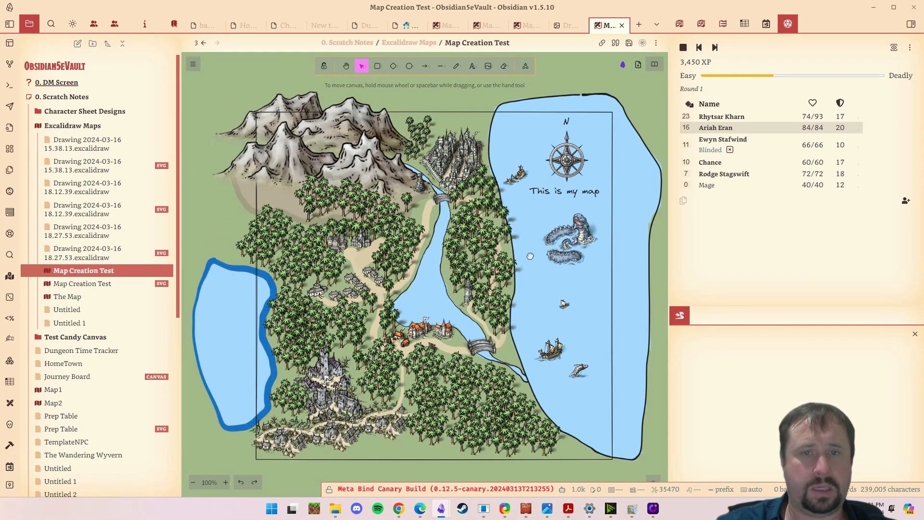
scroll(526, 261, "down", 2)
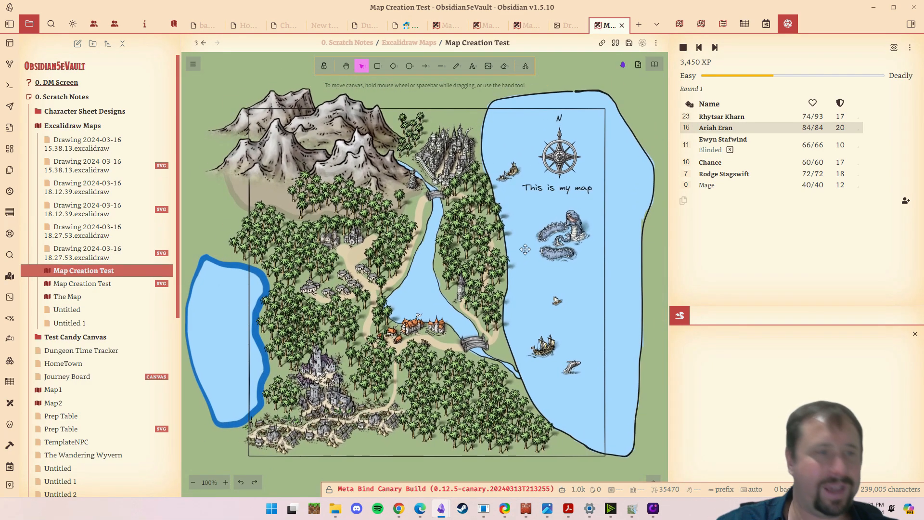
left_click(81, 284)
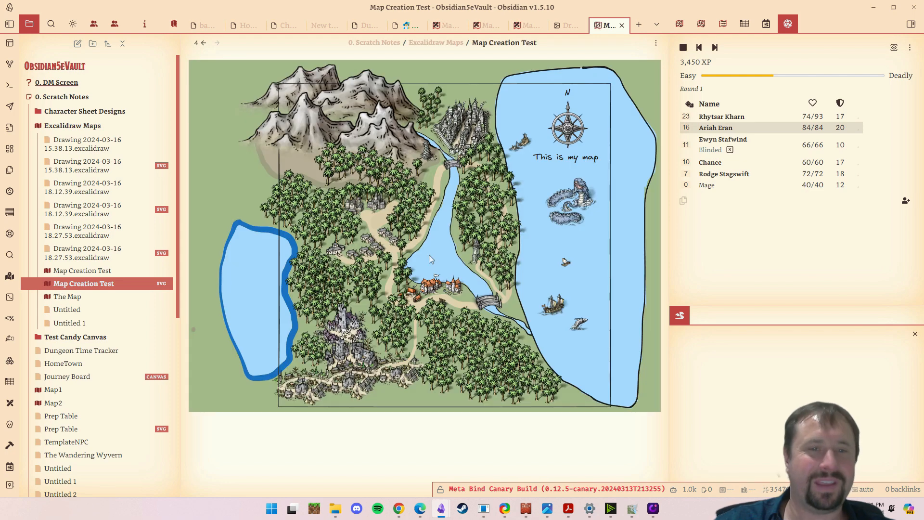
left_click(118, 271)
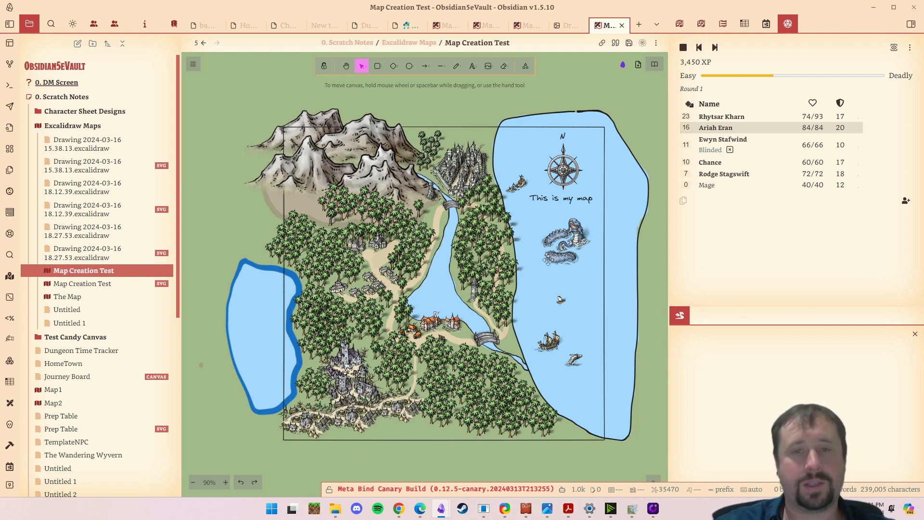
- Nudge the compass rose, the "This is my map" label and the sea serpent slightly within the eastern sea
left_click(563, 169)
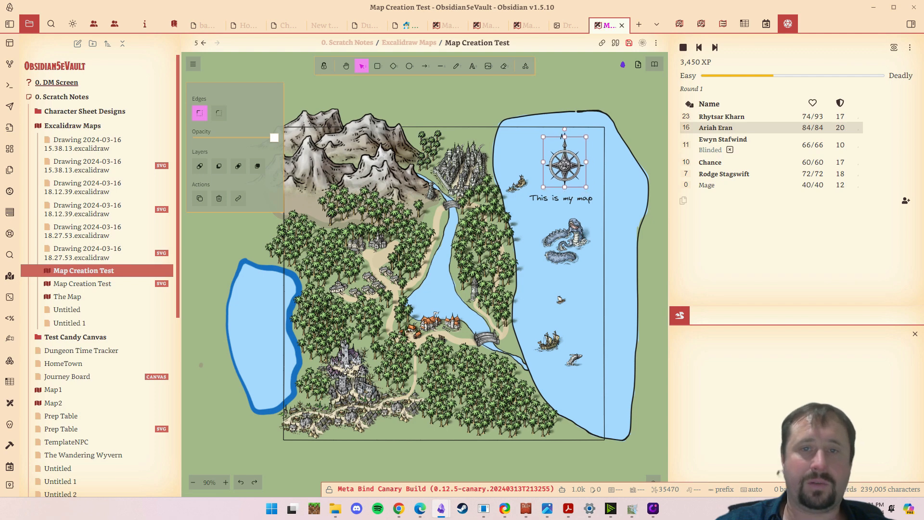
left_click_drag(556, 208, 559, 240)
left_click(440, 460)
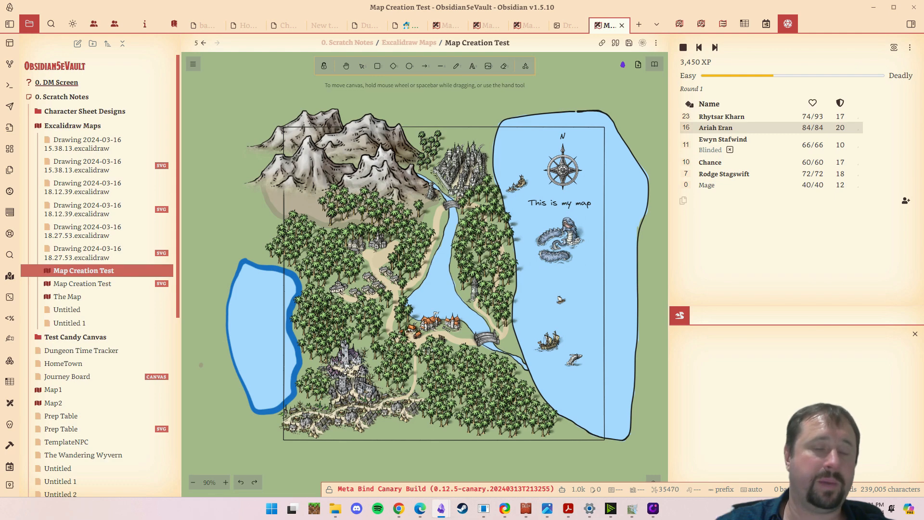
- Open the Untitled note in Excalidraw Maps and look over its embedded map images down to the interactive Leaflet map
left_click(67, 309)
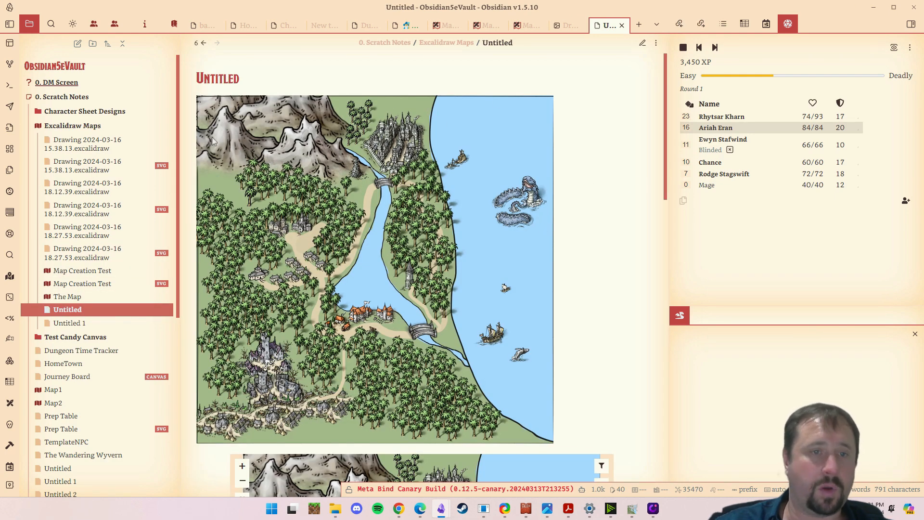
scroll(541, 311, "down", 10)
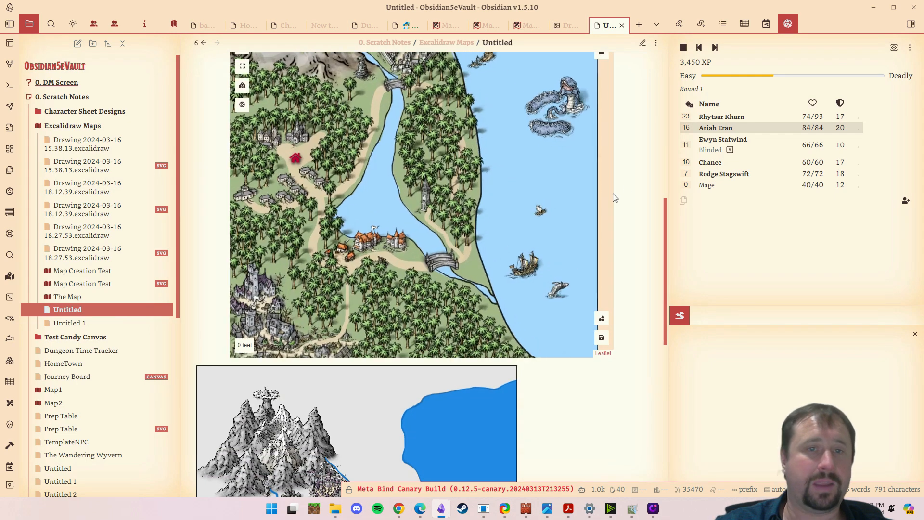
scroll(562, 195, "up", 2)
scroll(629, 186, "up", 3)
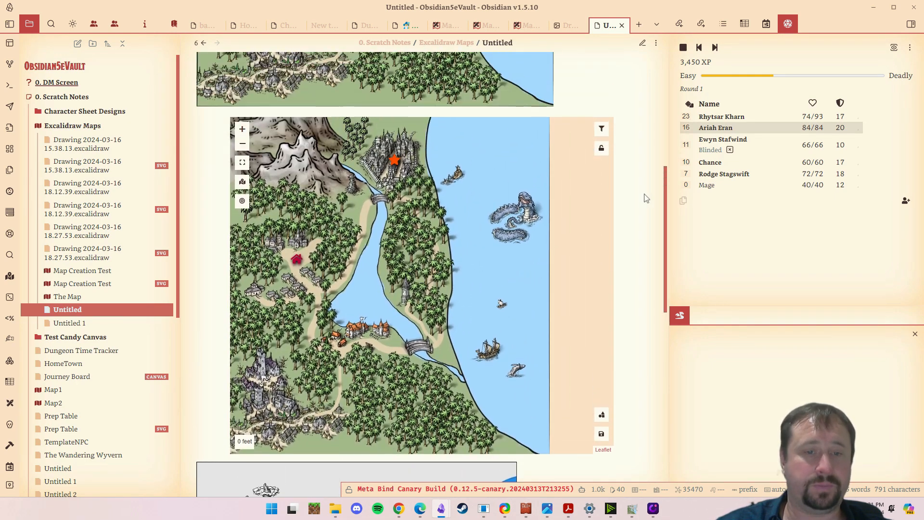
- Inspect the star marker's label on the interactive map, and view the available marker types without adding a marker
mouse_move(394, 163)
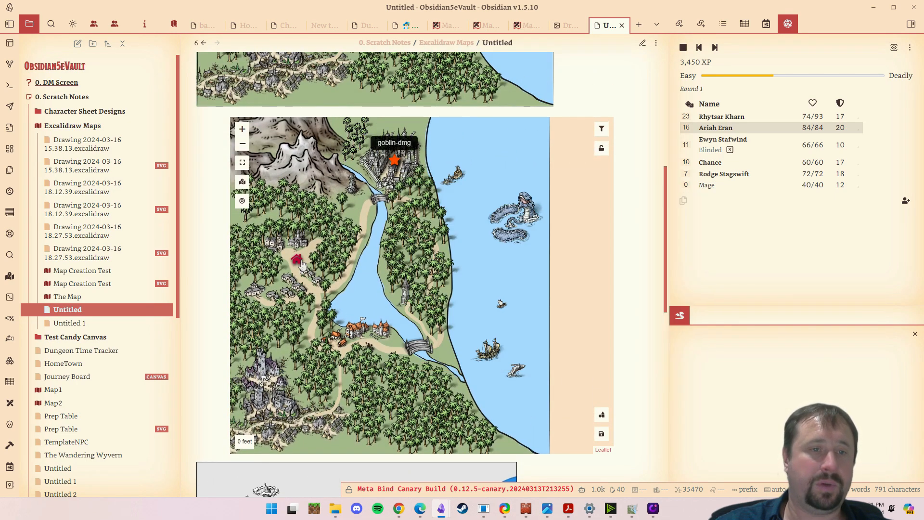
left_click_drag(415, 266, 481, 266)
right_click(493, 259)
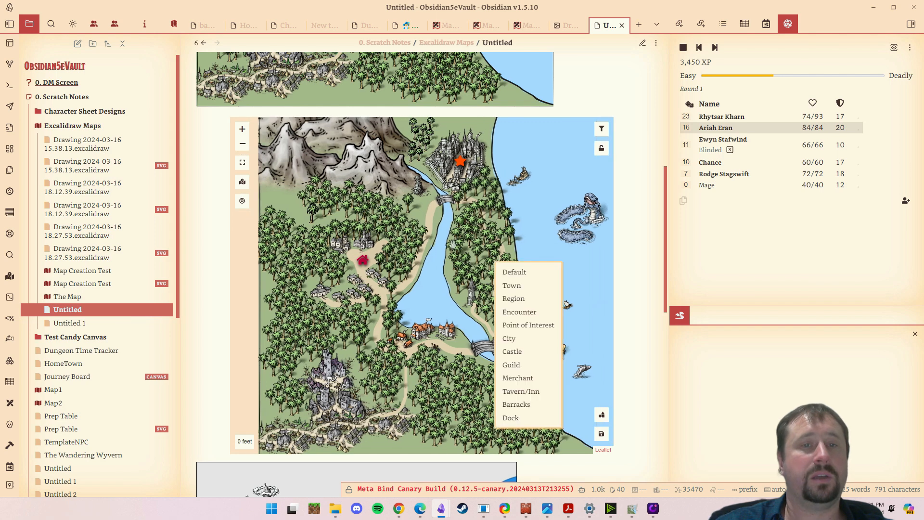
left_click(447, 217)
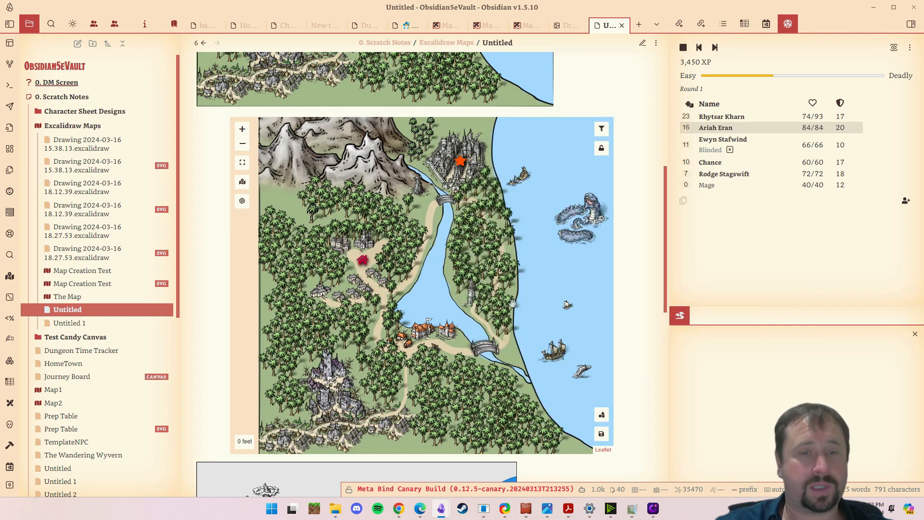
left_click_drag(463, 299, 491, 289)
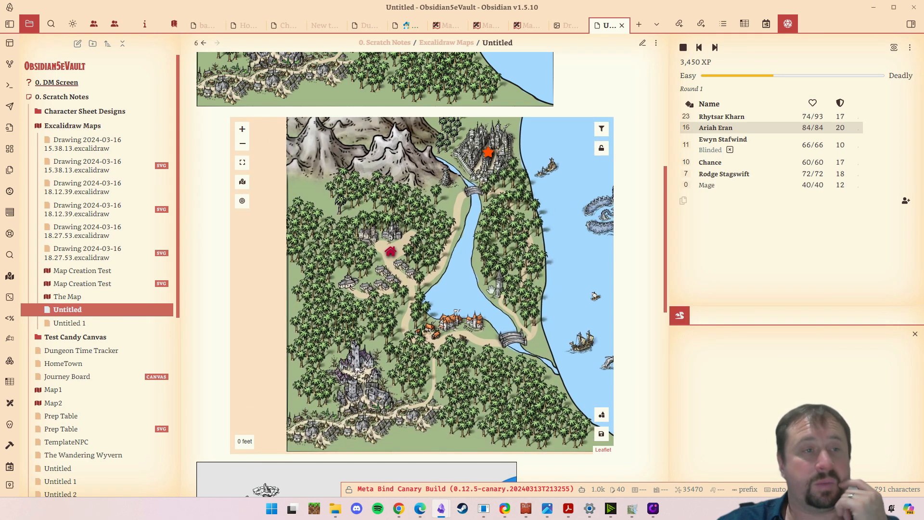
- In the dungeon drawing 2024-03-16 15.38.13, move the angled furniture piece slightly within the west room, and select the western grid section
left_click(118, 150)
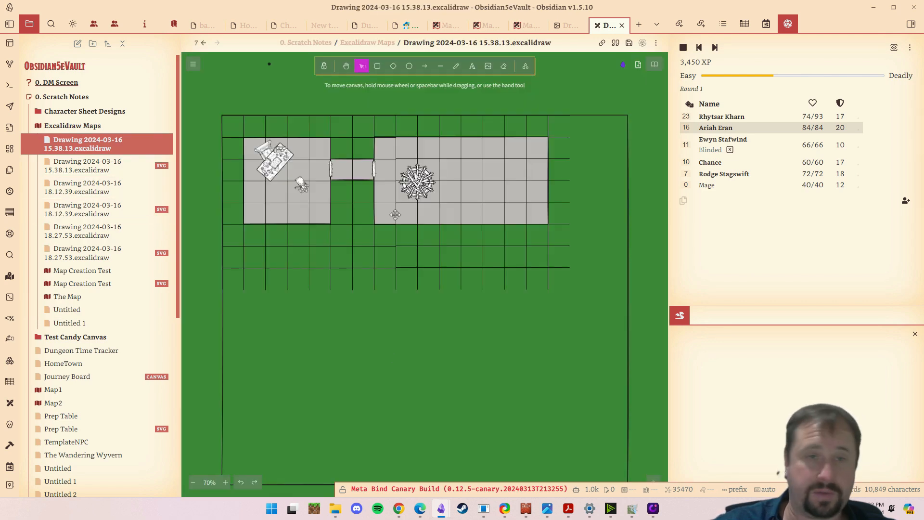
left_click(281, 165)
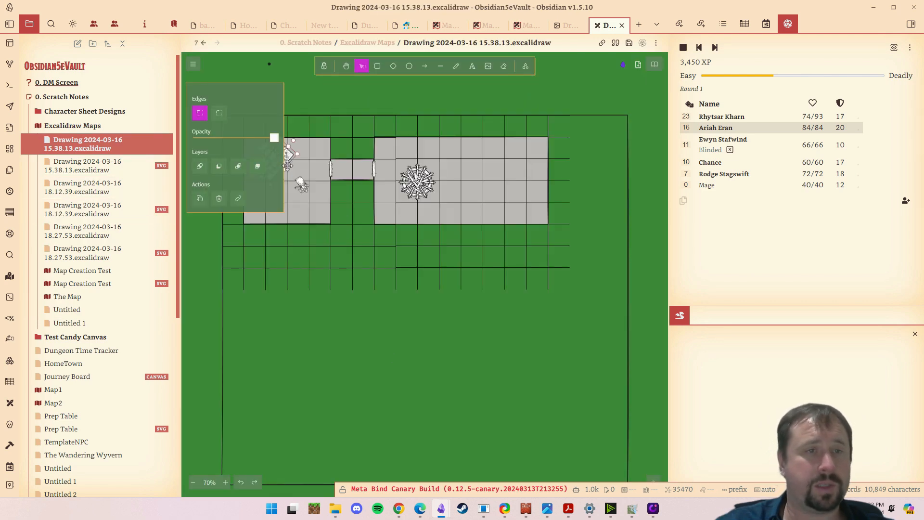
left_click(342, 364)
left_click_drag(377, 351, 411, 342)
left_click(333, 208)
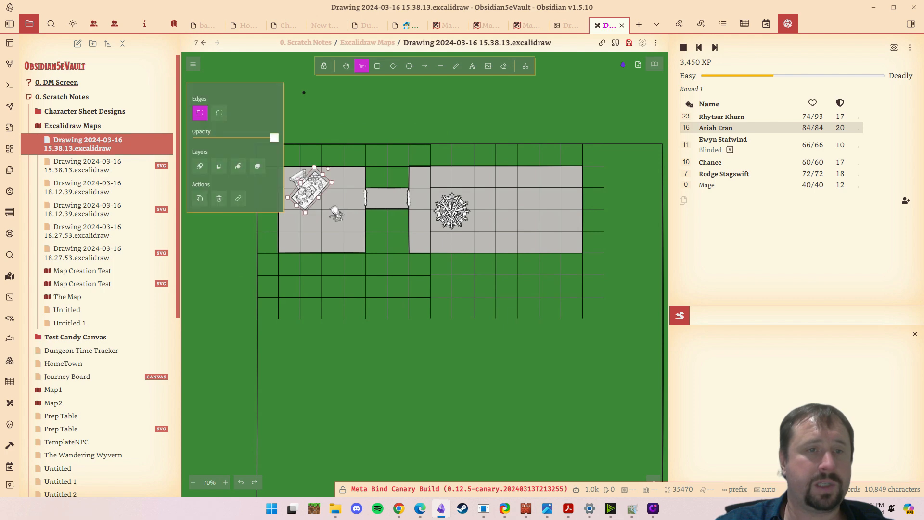
left_click_drag(332, 208, 306, 180)
left_click(336, 361)
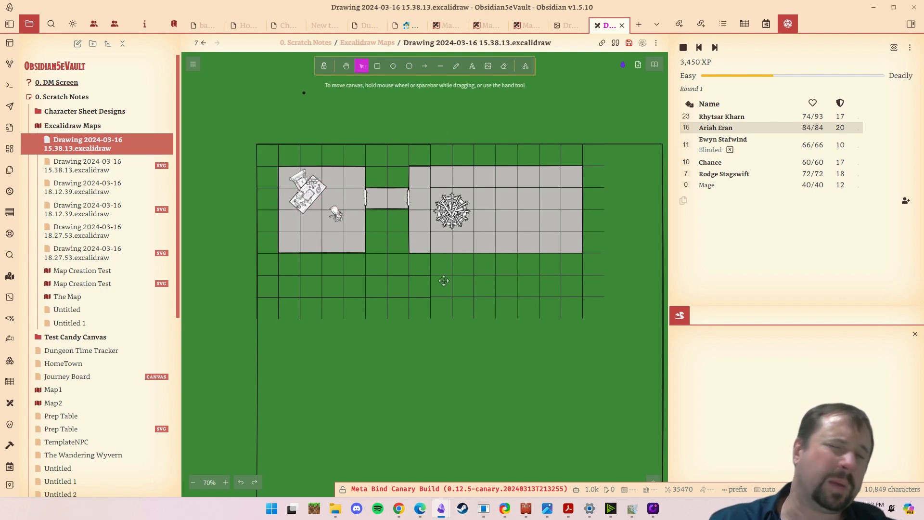
left_click(363, 280)
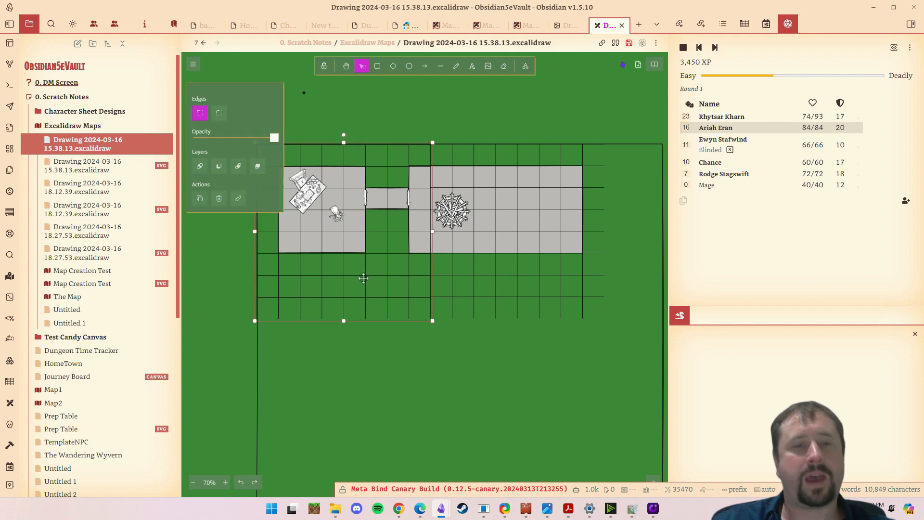
- Move the western grid section below the west room and lock it in place
mouse_move(363, 280)
left_mouse_down()
mouse_move(392, 407)
mouse_move(351, 328)
mouse_move(372, 271)
left_mouse_up()
left_click_drag(403, 404, 435, 409)
left_click_drag(409, 275, 457, 388)
left_click_drag(427, 332, 412, 351)
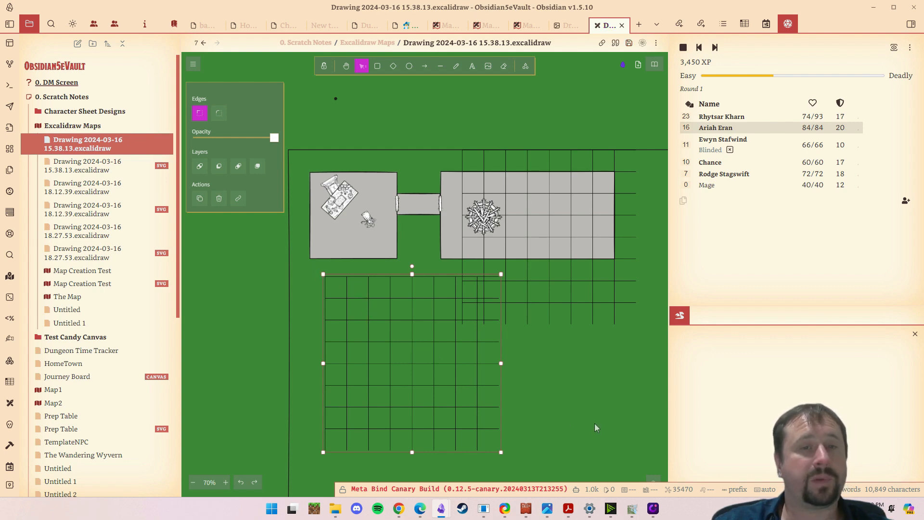
left_click_drag(456, 390, 439, 369)
left_click_drag(472, 355, 463, 354)
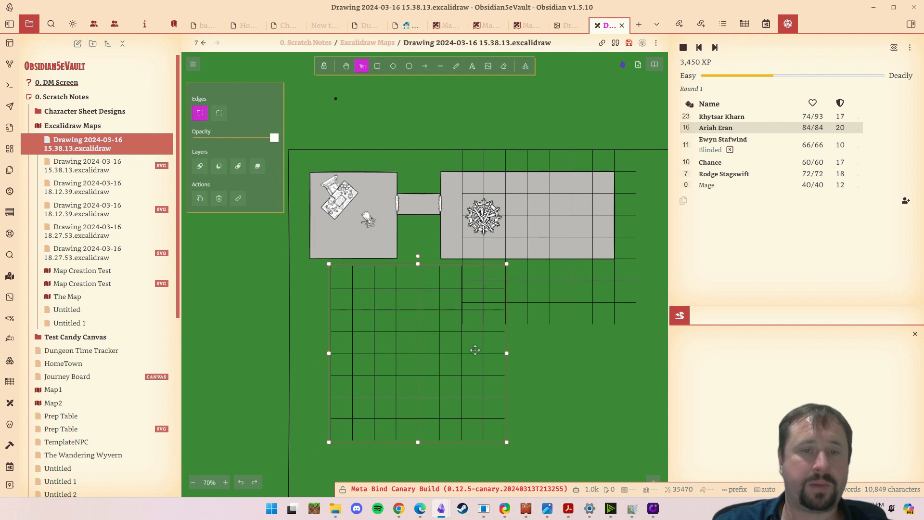
right_click(406, 338)
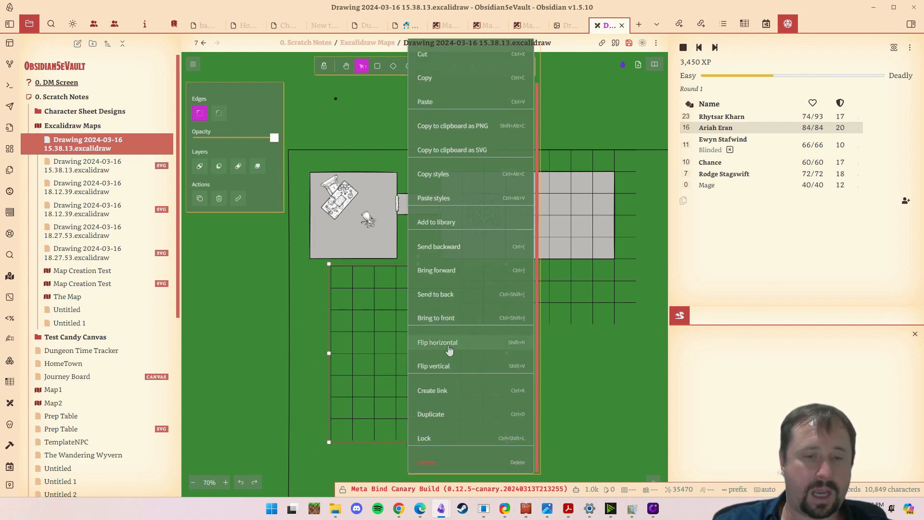
left_click(449, 345)
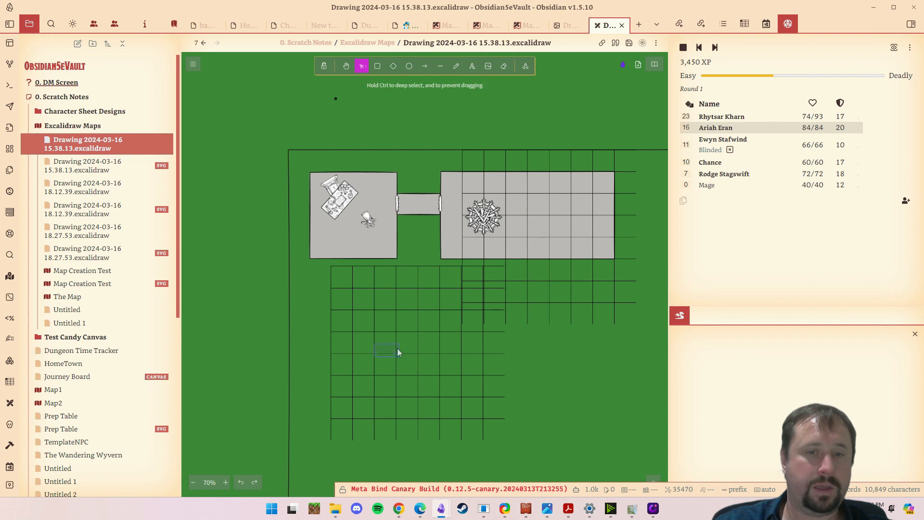
- Move the eastern grid section flush against the east side of the locked grid and lock it too
left_click_drag(532, 221, 571, 334)
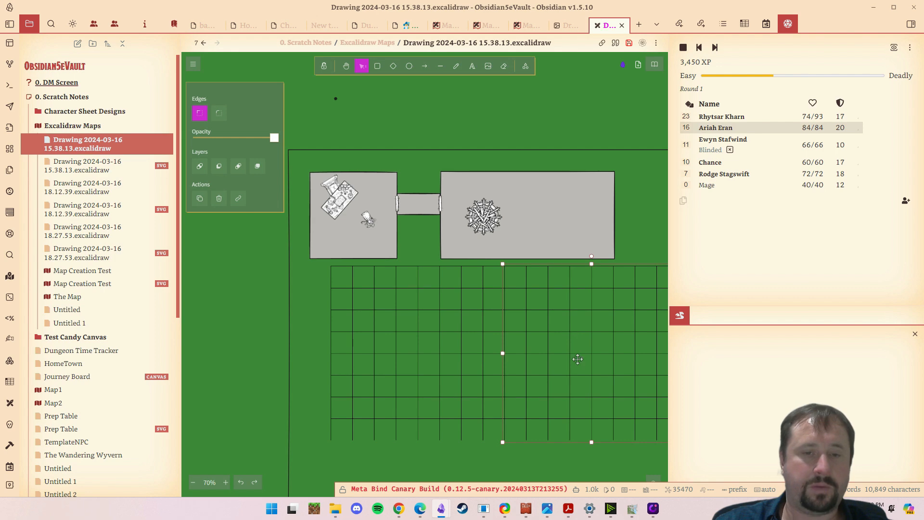
right_click(580, 340)
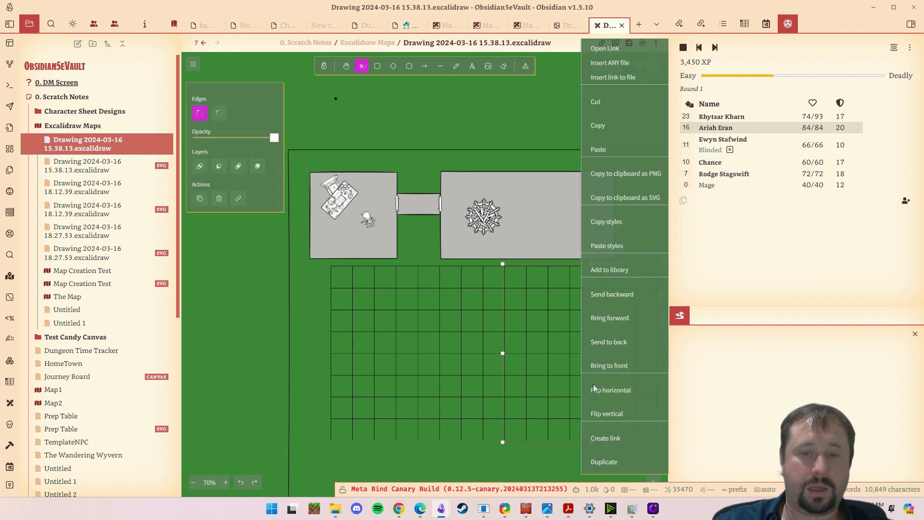
scroll(600, 458, "down", 1)
left_click(602, 439)
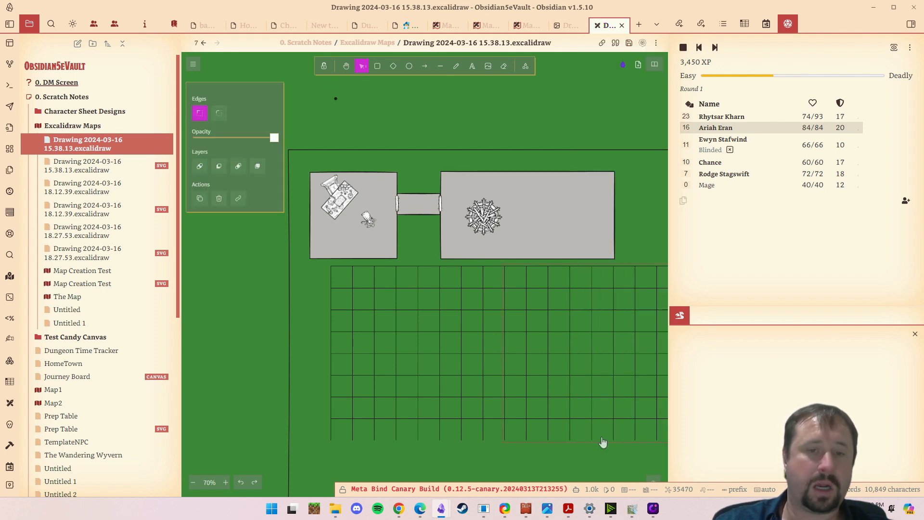
left_click(429, 461)
- Move the square west room down onto the northwest corner of the locked grid, aligned with the grid lines
left_click_drag(548, 386, 525, 284)
left_click_drag(544, 231, 437, 235)
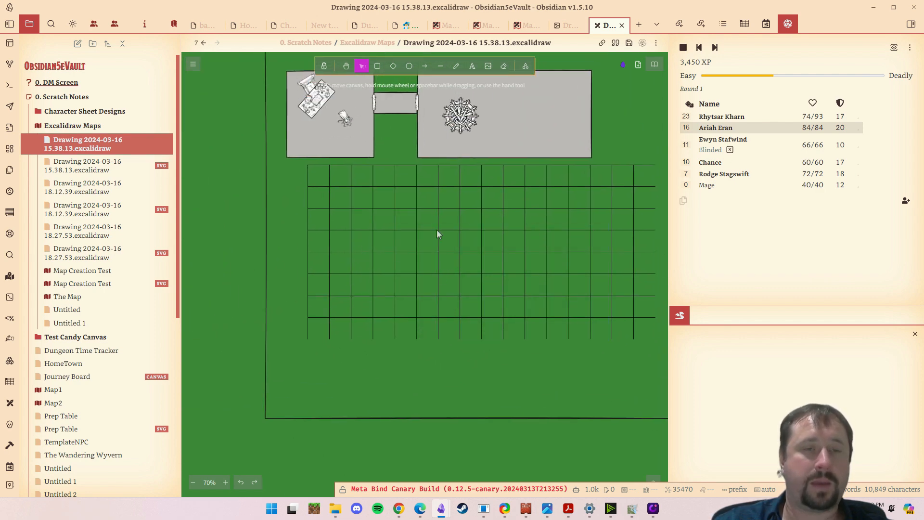
left_click_drag(330, 143, 342, 234)
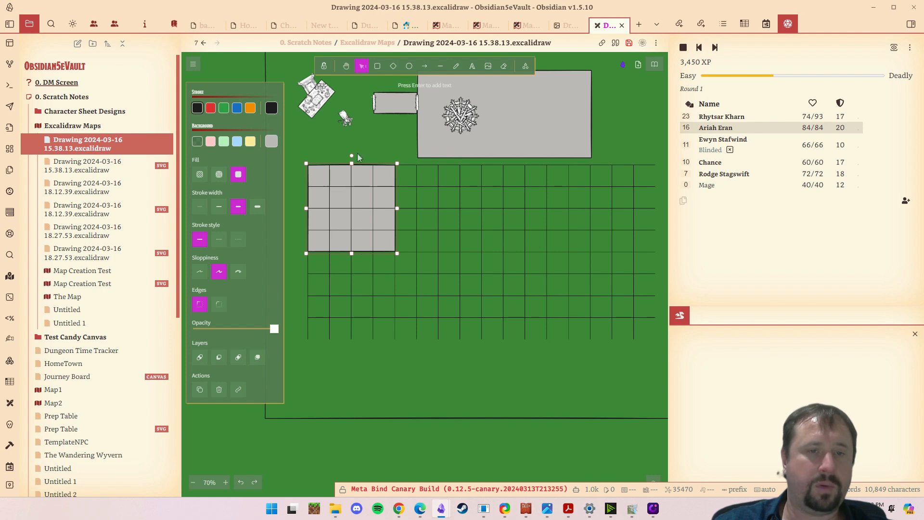
left_click_drag(417, 393, 476, 416)
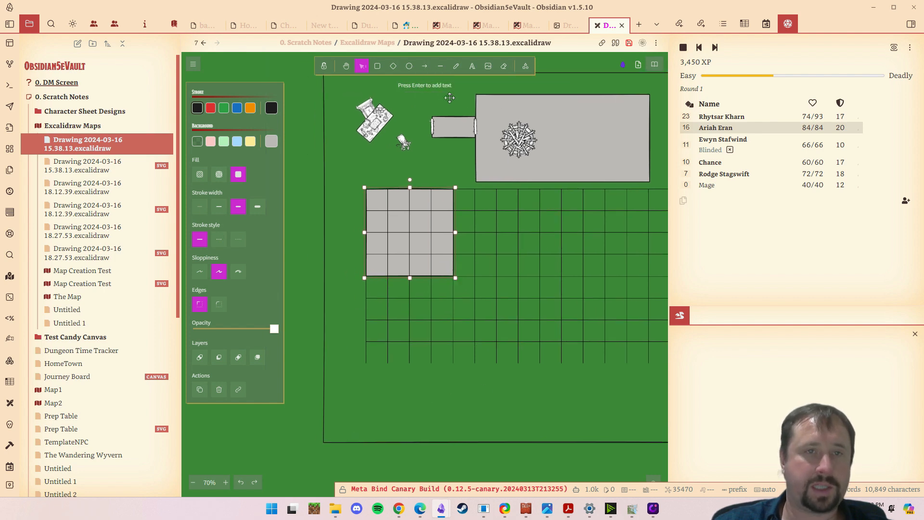
- Move the desk, its chair and the small creature token into the relocated west room, with the token in the room's northeast corner
left_click(377, 66)
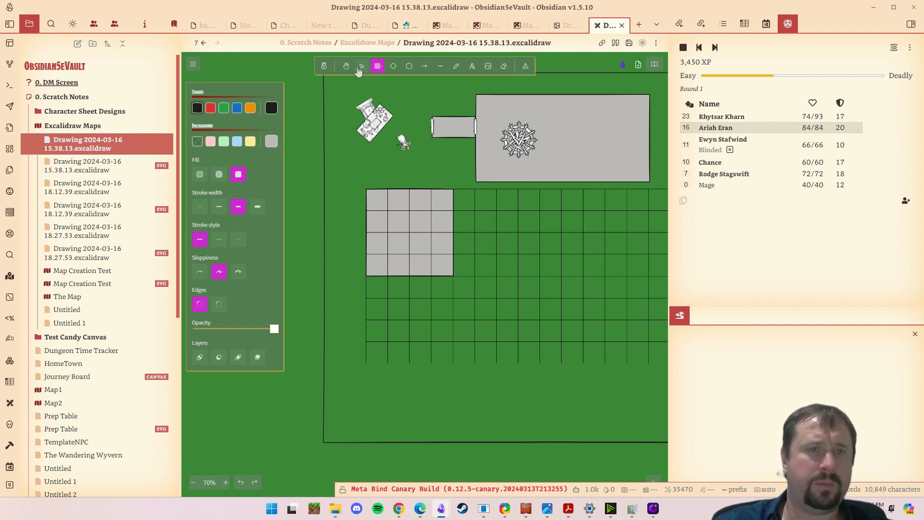
key("v")
left_click_drag(375, 122, 384, 212)
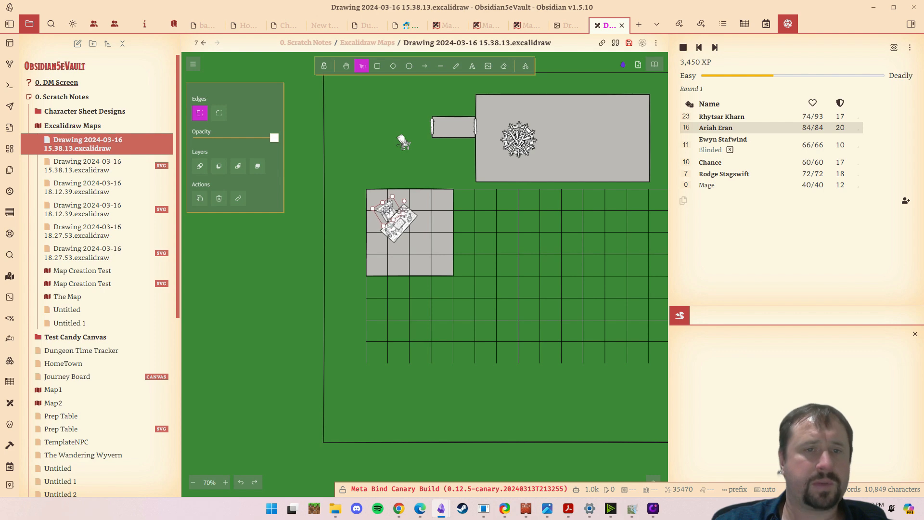
left_click(396, 230)
left_click_drag(403, 143, 440, 206)
left_click(281, 372)
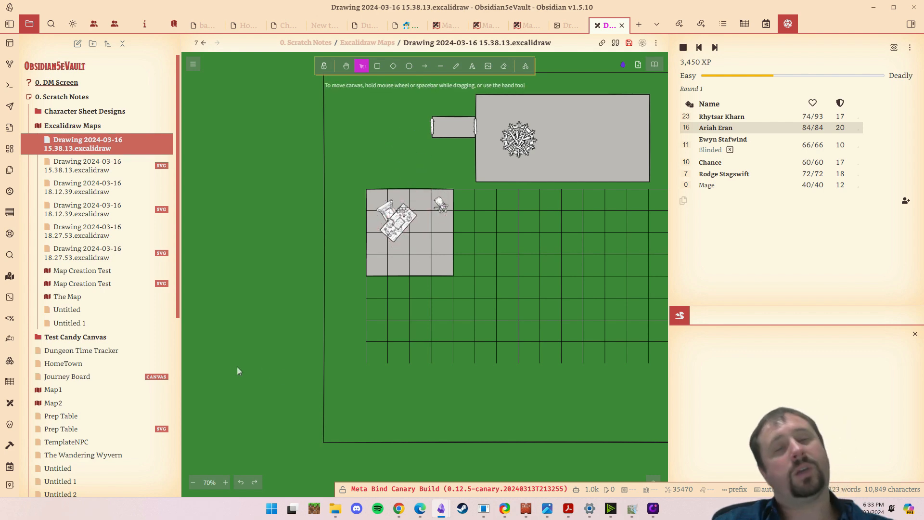
- Move the corridor, its doors and the east room onto the grid so they connect to the west room
left_click_drag(455, 127, 452, 242)
left_click_drag(558, 158, 583, 249)
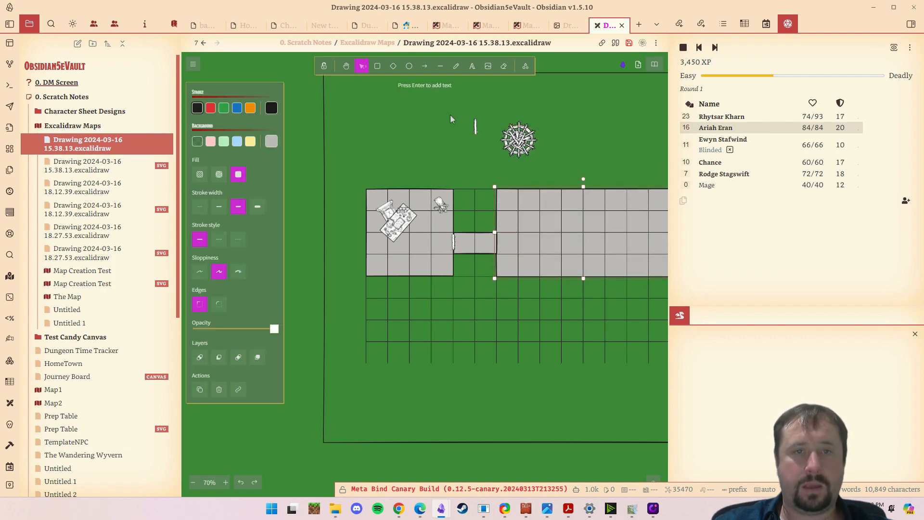
left_click_drag(475, 126, 497, 243)
left_click(438, 448)
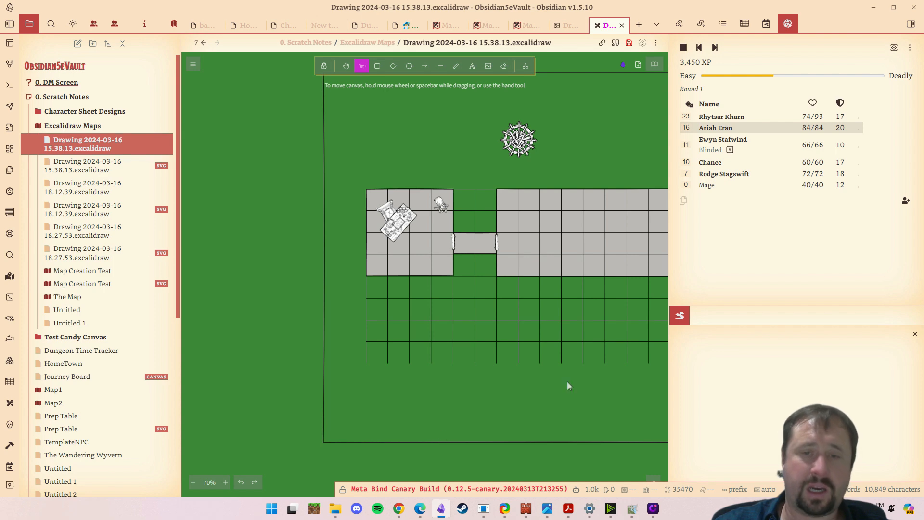
- Move the round spiked object into the eastern part of the east room
left_click_drag(610, 387, 516, 396)
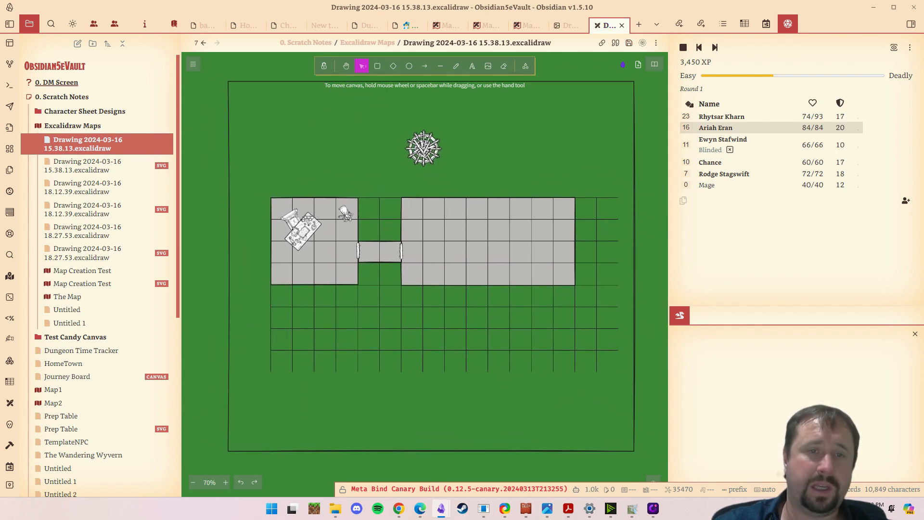
left_click_drag(422, 138, 557, 254)
left_click(489, 157)
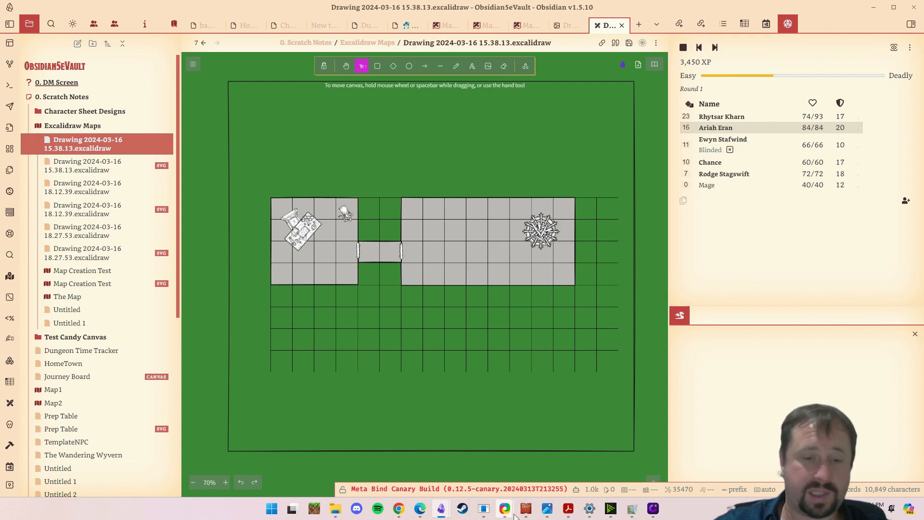
- Switch to File Explorer and browse the CC3Plus Symbols folders, looking into CD3 under Cities
left_click(329, 508)
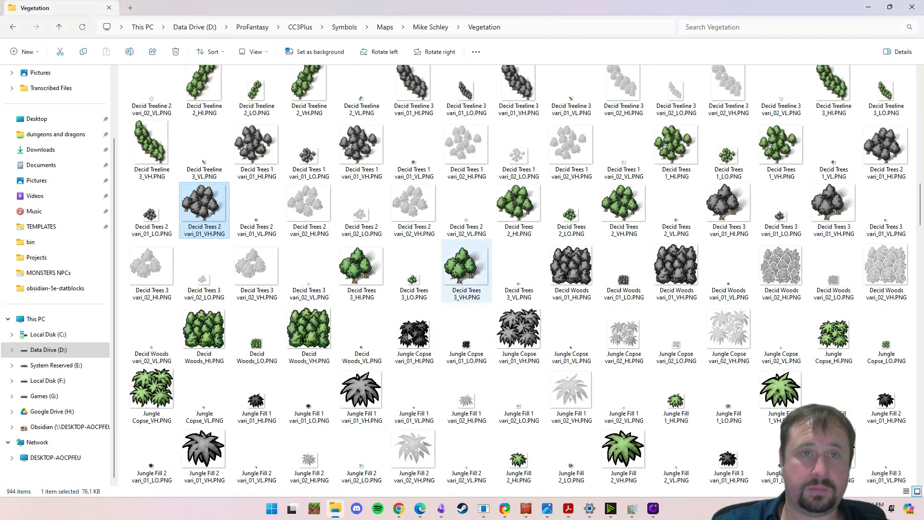
left_click(386, 28)
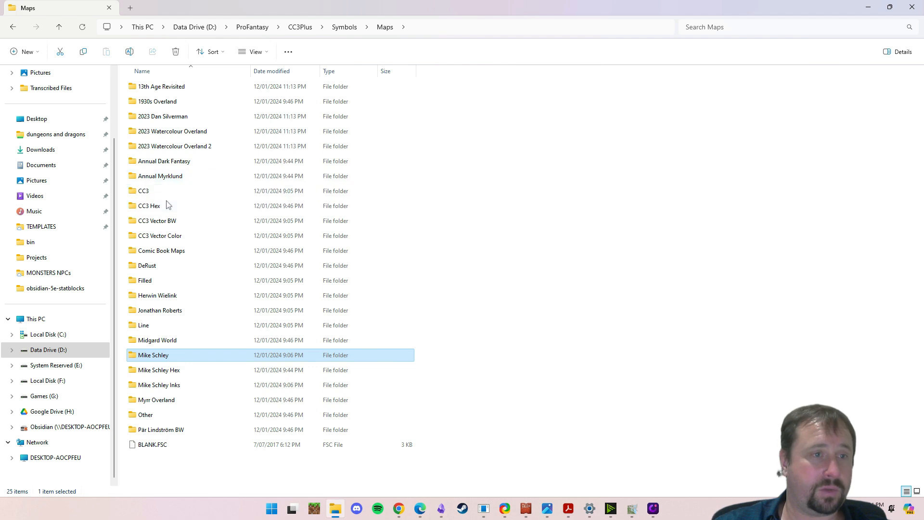
left_click(354, 26)
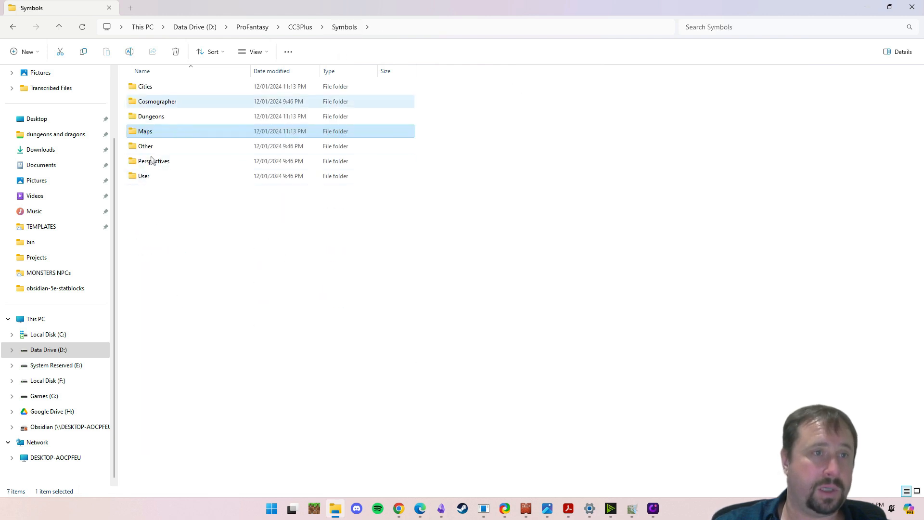
double_click(145, 85)
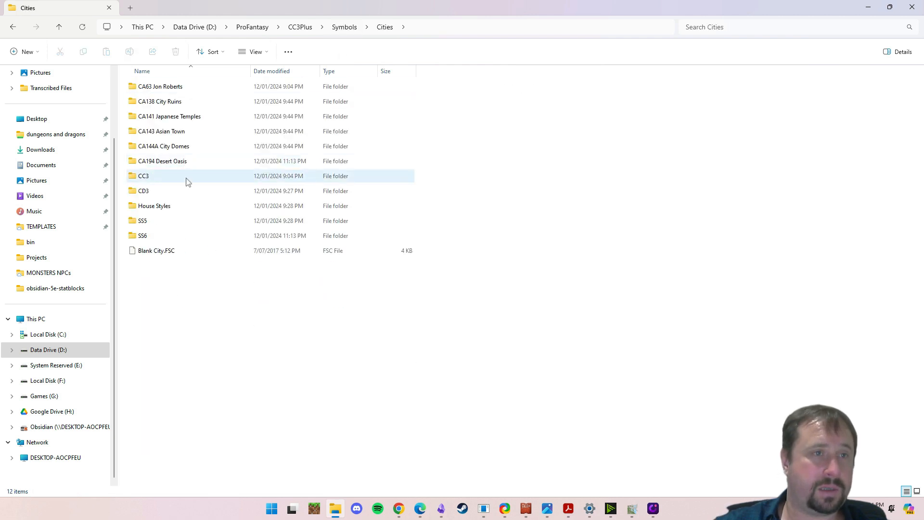
double_click(153, 192)
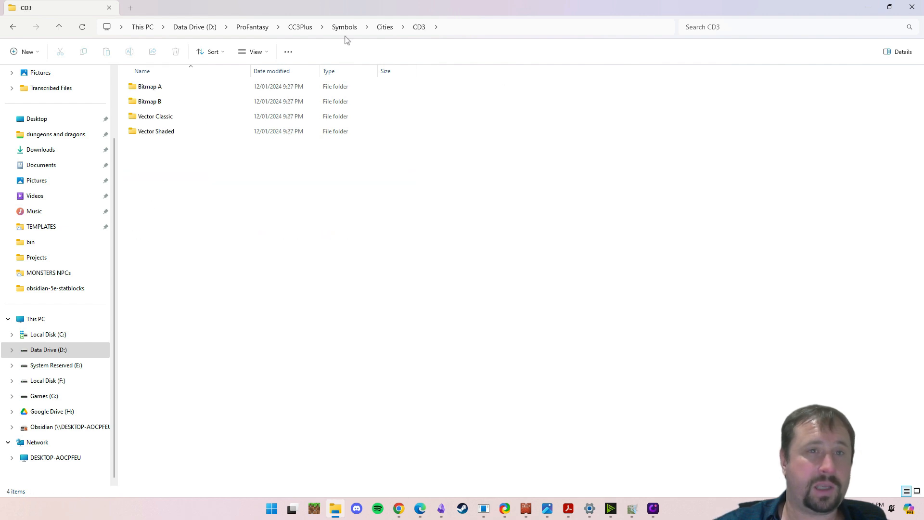
- Open the Thatch folder in Cities > SS5 > Cities of Schley Color, checking the Roof folder on the way
left_click(384, 27)
double_click(154, 222)
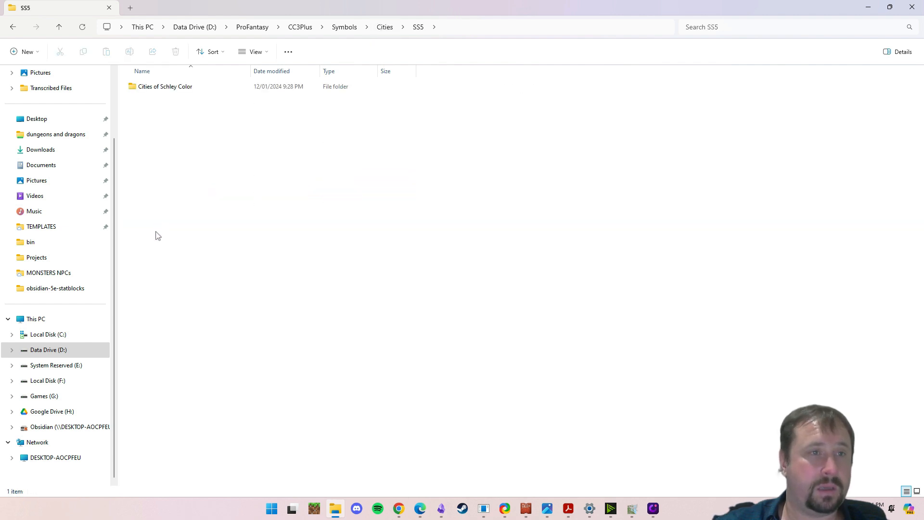
double_click(166, 89)
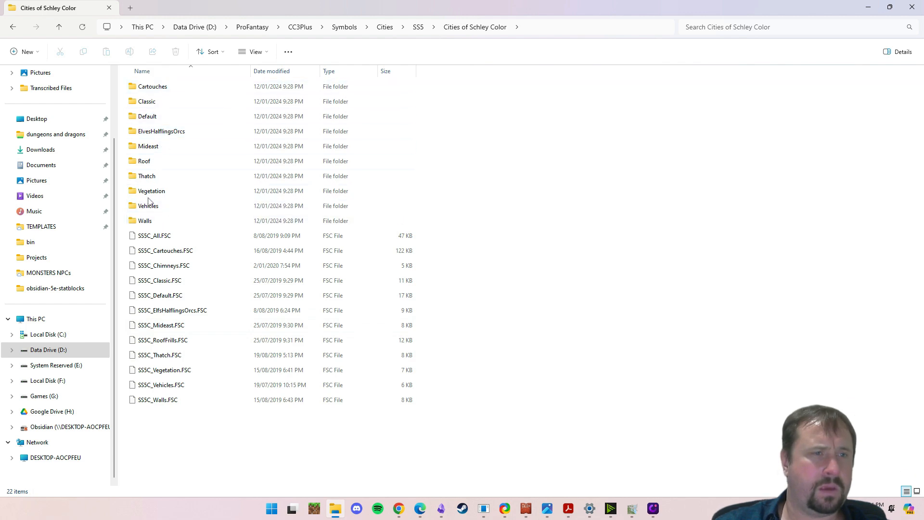
double_click(145, 164)
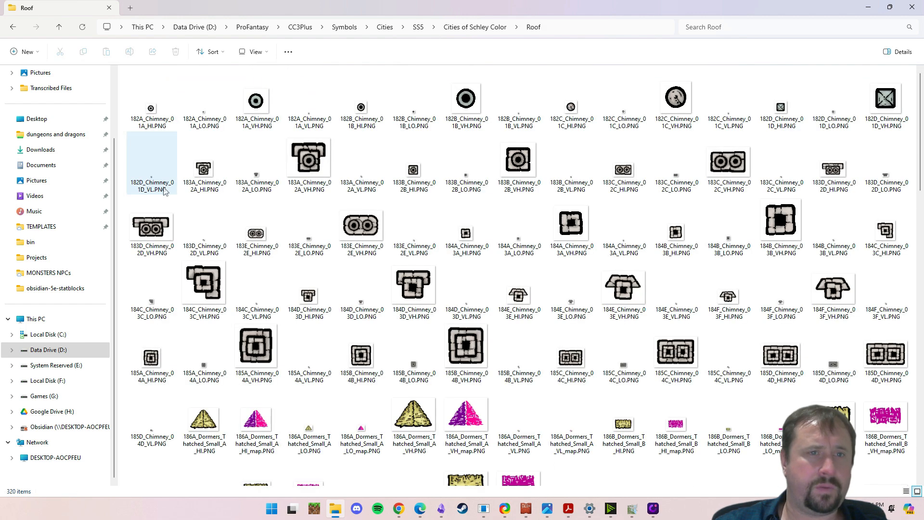
left_click(465, 28)
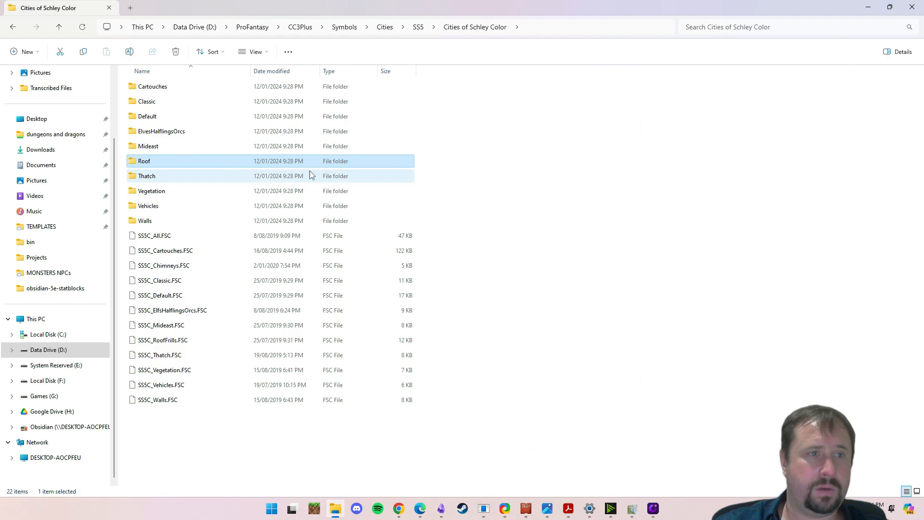
double_click(166, 174)
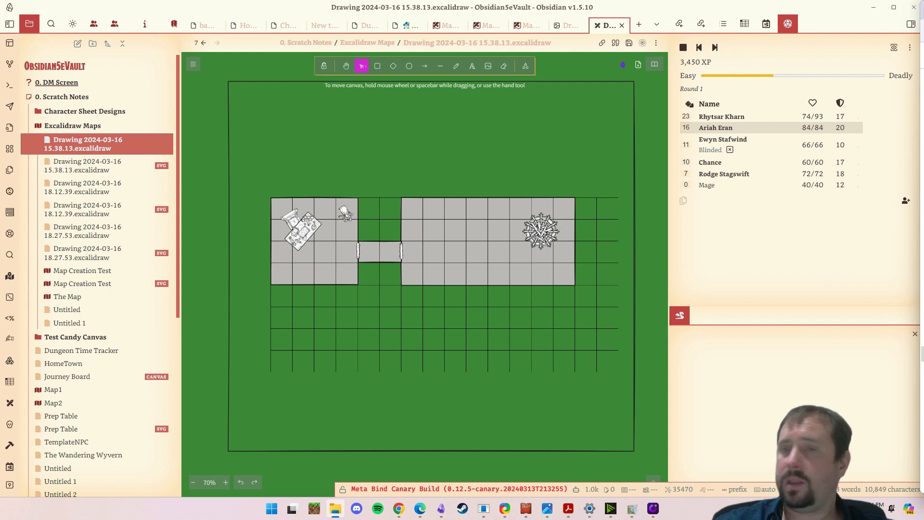
- Place a small thatched roof image north of the rooms, and a larger thatched house image, shrunk and rotated, in the map's northeast corner
left_click_drag(572, 174, 438, 161)
left_click(550, 159)
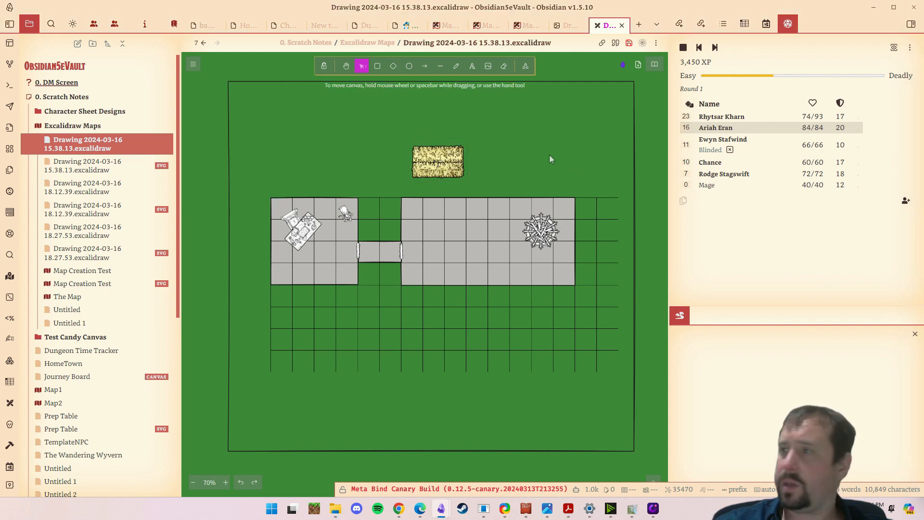
key("alt+Tab")
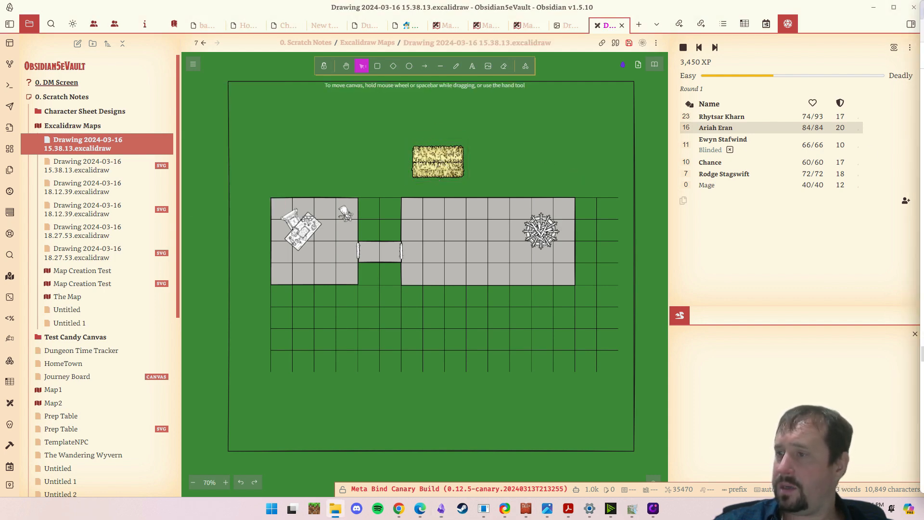
left_click_drag(288, 130, 464, 264)
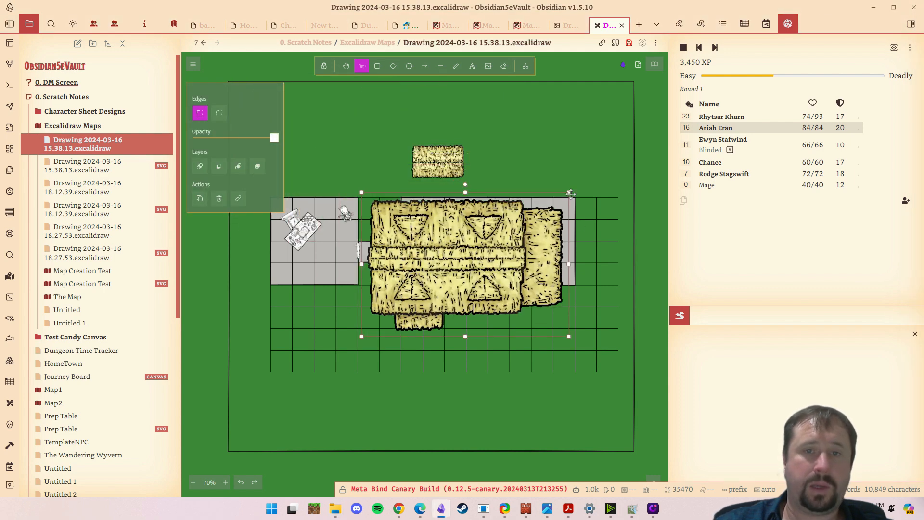
left_click_drag(571, 193, 534, 117)
left_click_drag(528, 82, 597, 120)
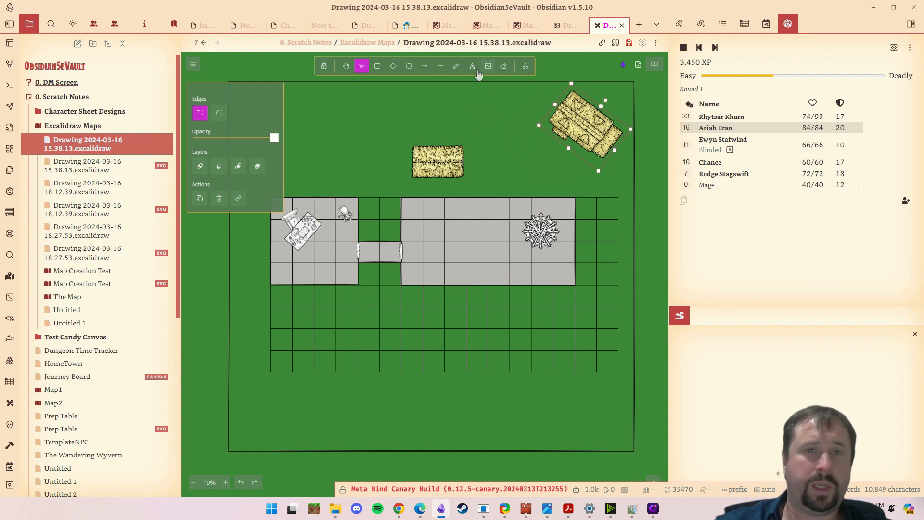
- Set the freehand pen's stroke to brown 846358 and its background to a custom grey-brown
left_click(457, 66)
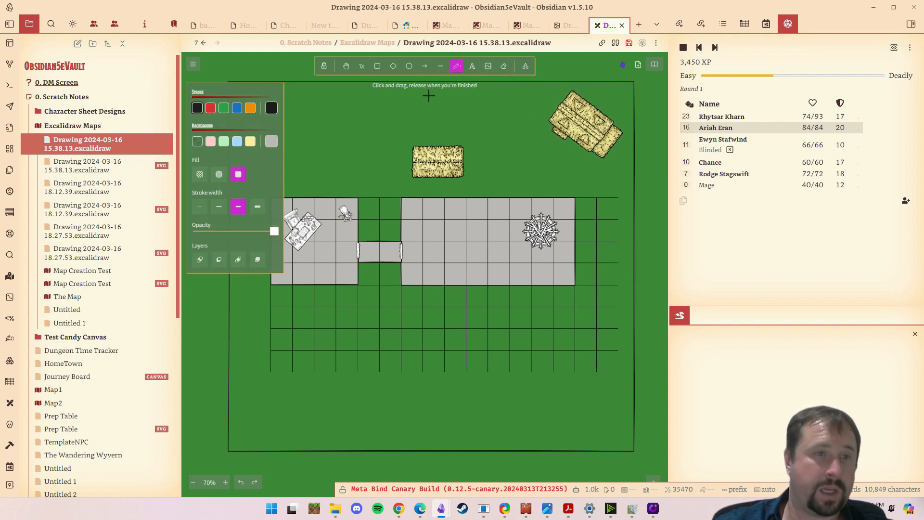
left_click(271, 109)
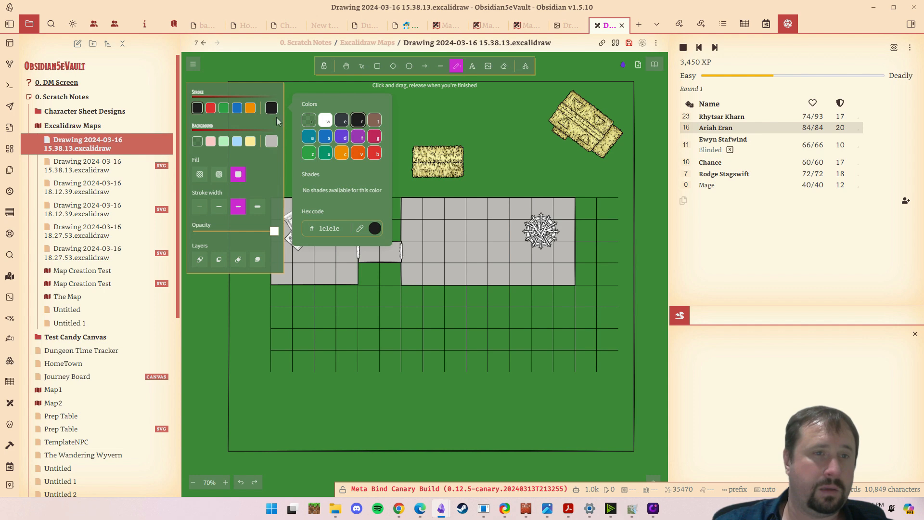
key("g")
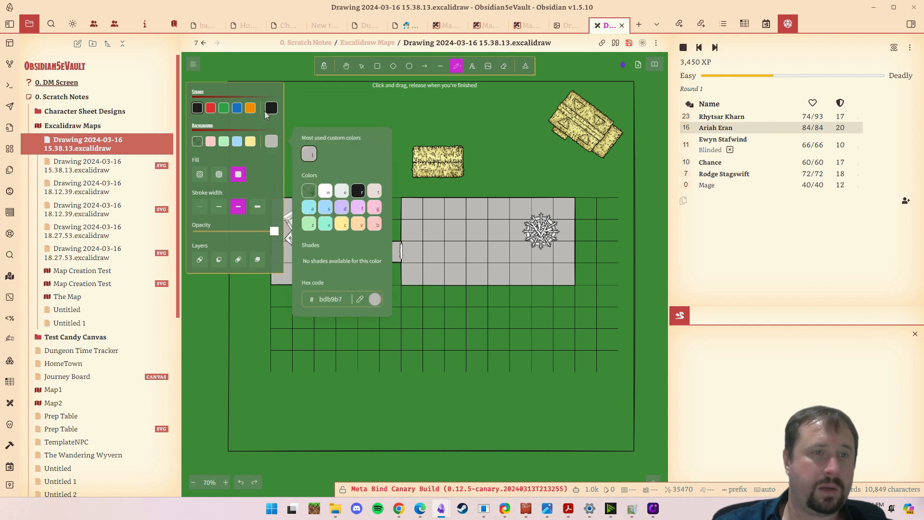
left_click(273, 110)
left_click(375, 120)
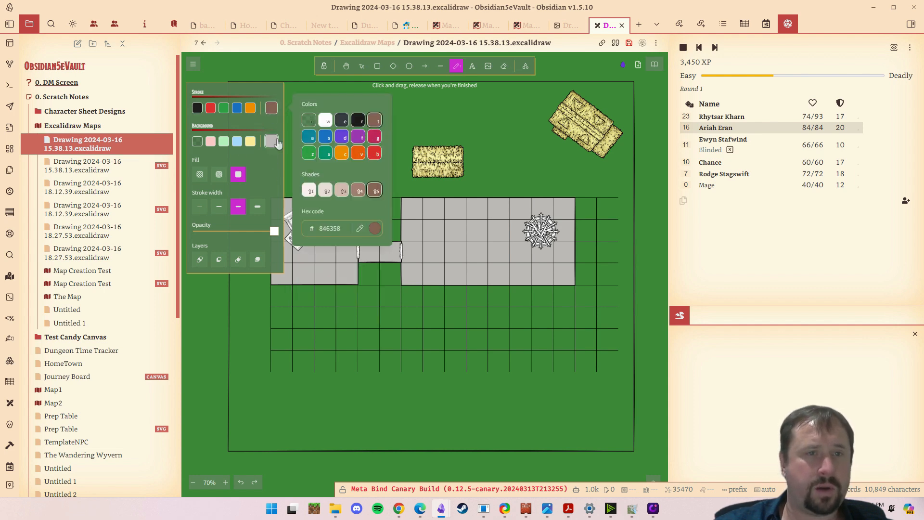
key("g")
left_click(374, 297)
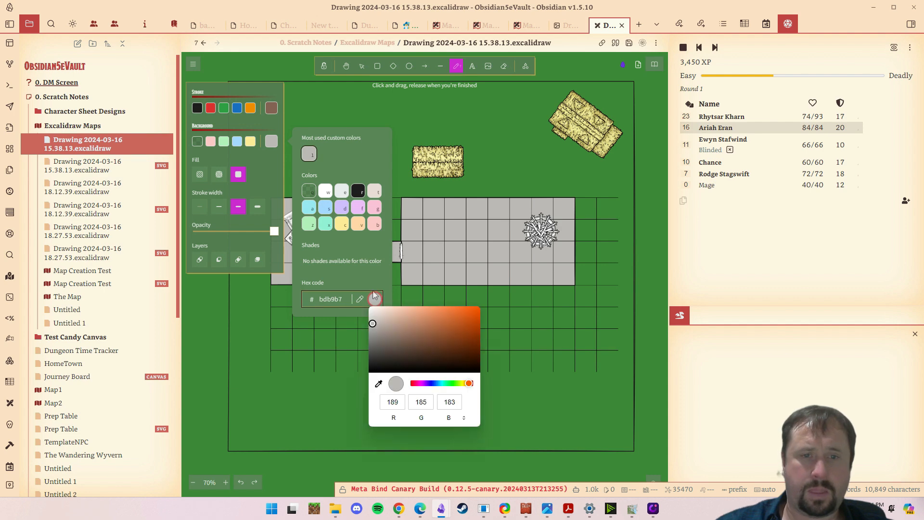
mouse_move(457, 360)
left_mouse_down()
mouse_move(464, 353)
mouse_move(470, 363)
mouse_move(403, 341)
mouse_move(398, 354)
mouse_move(404, 345)
mouse_move(388, 337)
left_mouse_up()
- Draw a winding brown path with the thickest stroke width from the large thatched house westward across the map's north
left_click(322, 102)
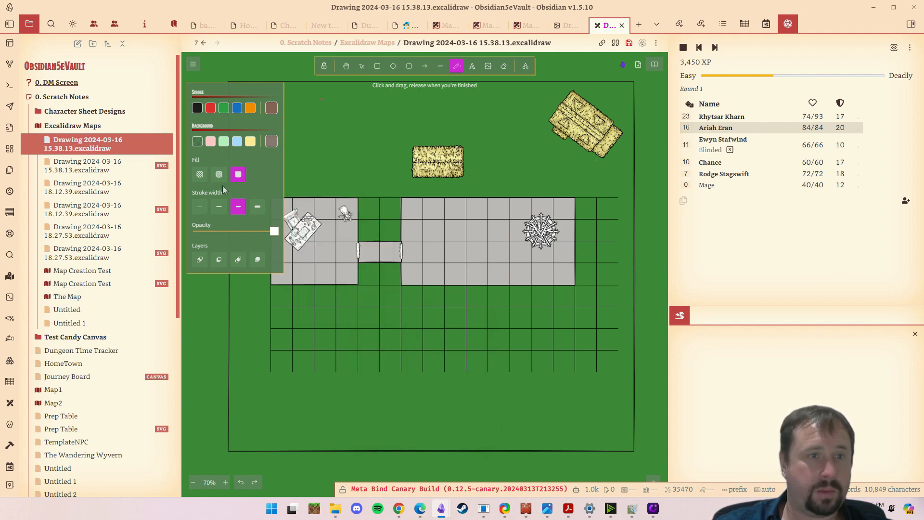
left_click(257, 206)
mouse_move(587, 165)
left_mouse_down()
mouse_move(520, 127)
mouse_move(450, 139)
mouse_move(407, 123)
mouse_move(287, 150)
left_mouse_up()
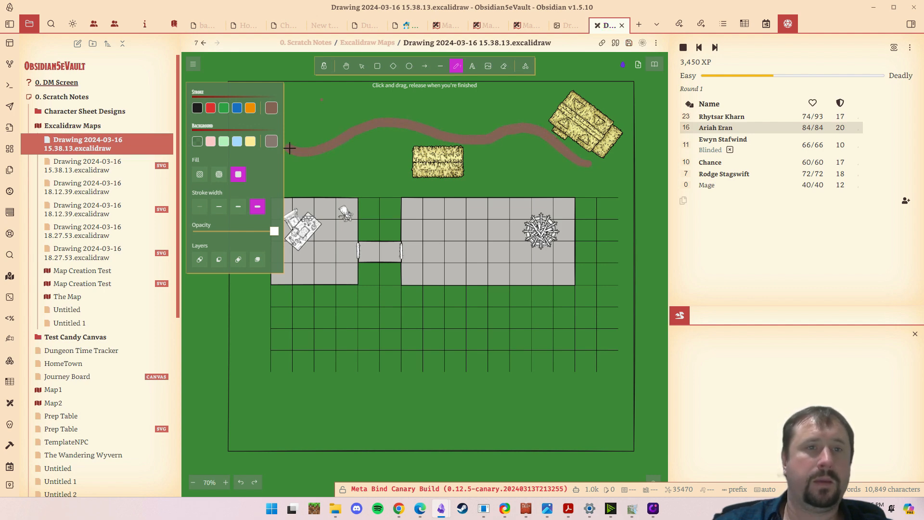
- Rotate the small thatched roof to follow the path's south side, and place a differently rotated copy north of the path
left_click(362, 66)
left_click(443, 162)
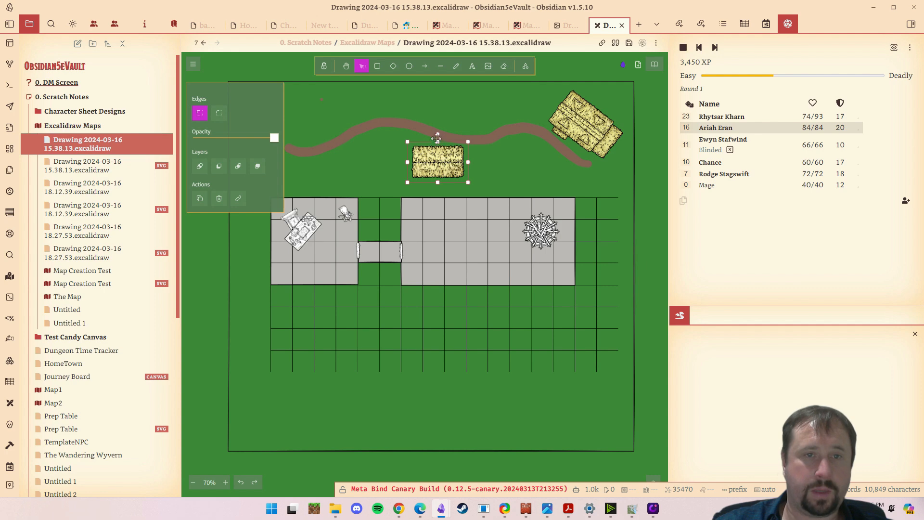
left_click_drag(438, 133, 445, 136)
left_click_drag(442, 171, 471, 174)
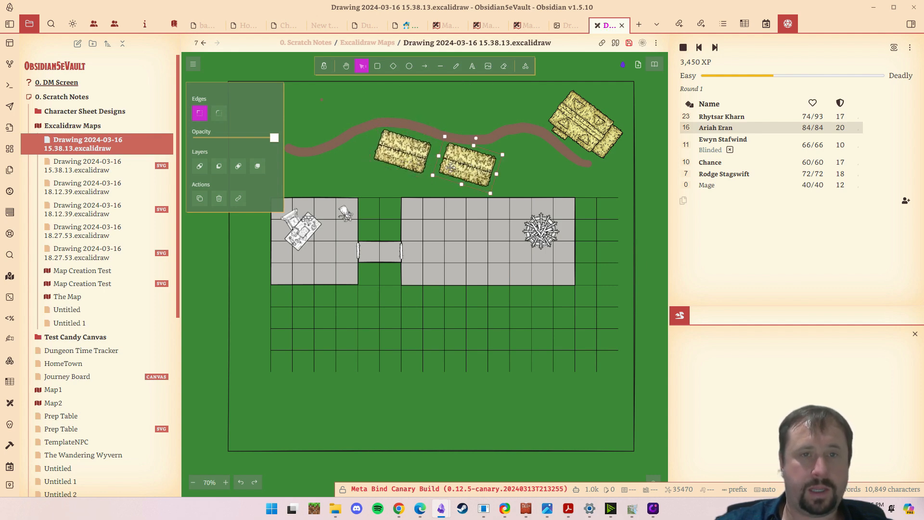
left_click_drag(476, 136, 468, 136)
left_click_drag(471, 177, 473, 122)
left_click(477, 170)
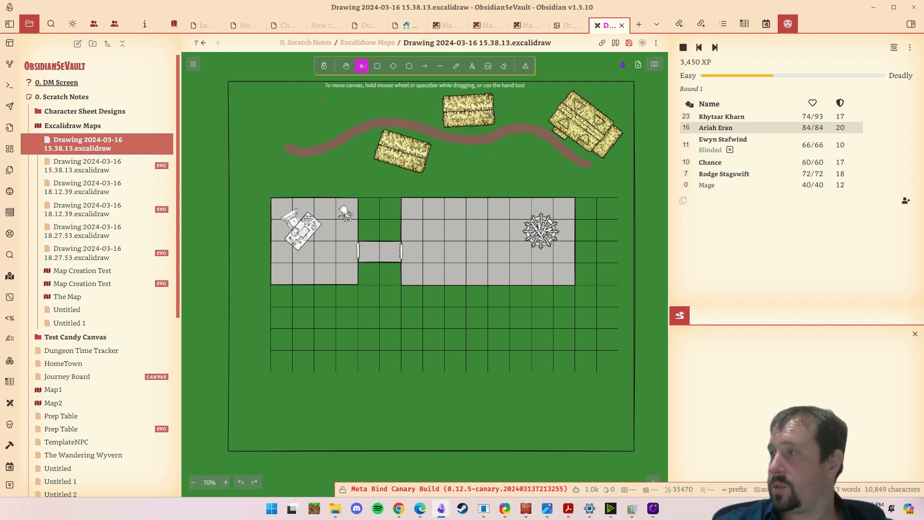
- Copy a chimney image from File Explorer into the map, shrunk and rotated on the thatched roof south of the path
key("super+e")
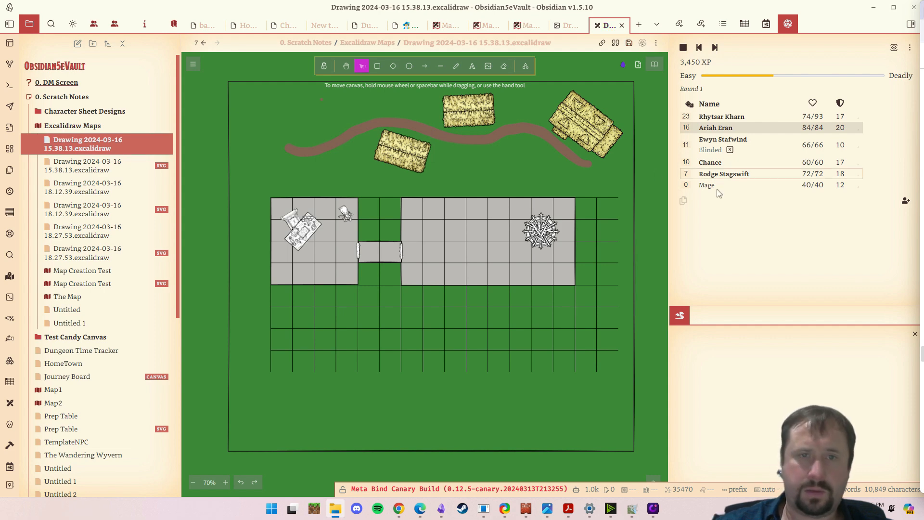
left_click(509, 156)
key("ctrl+v")
left_click_drag(509, 168, 404, 138)
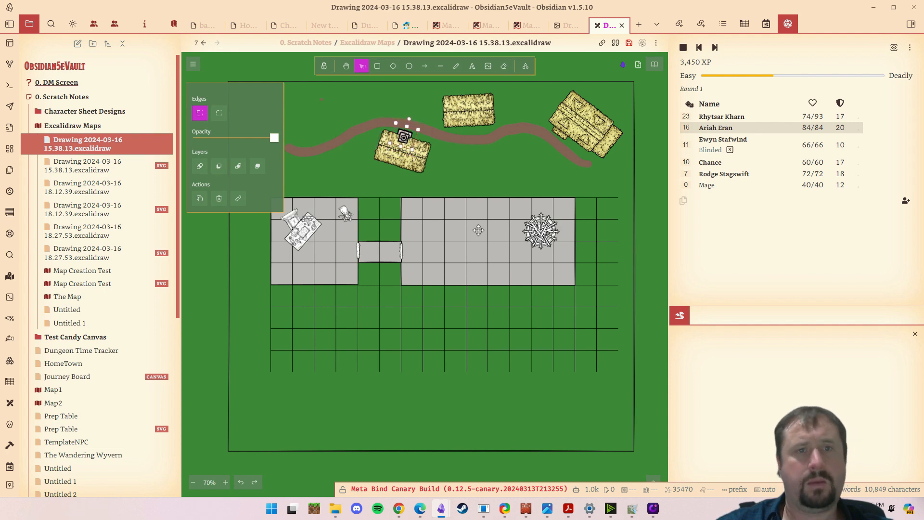
left_click(509, 187)
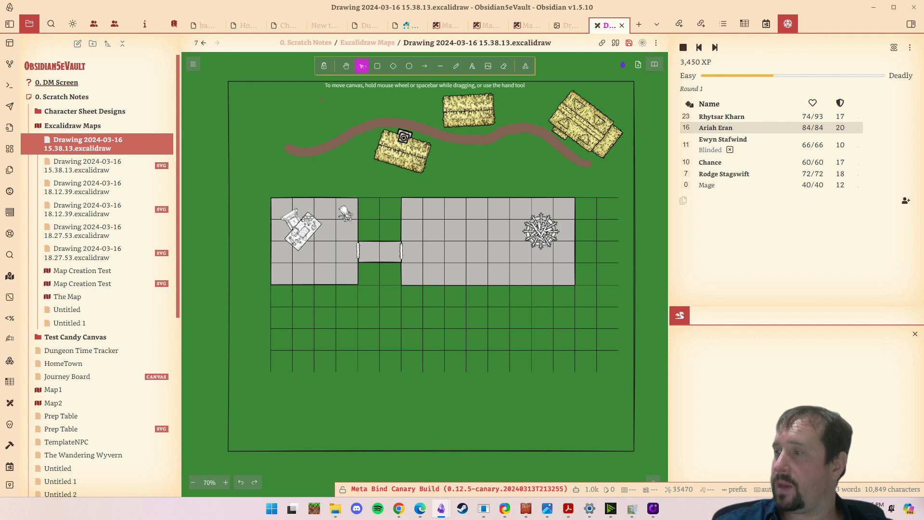
- Copy a square chimney image from File Explorer into the map, shrunk and placed at the large house's northwest corner
key("super+e")
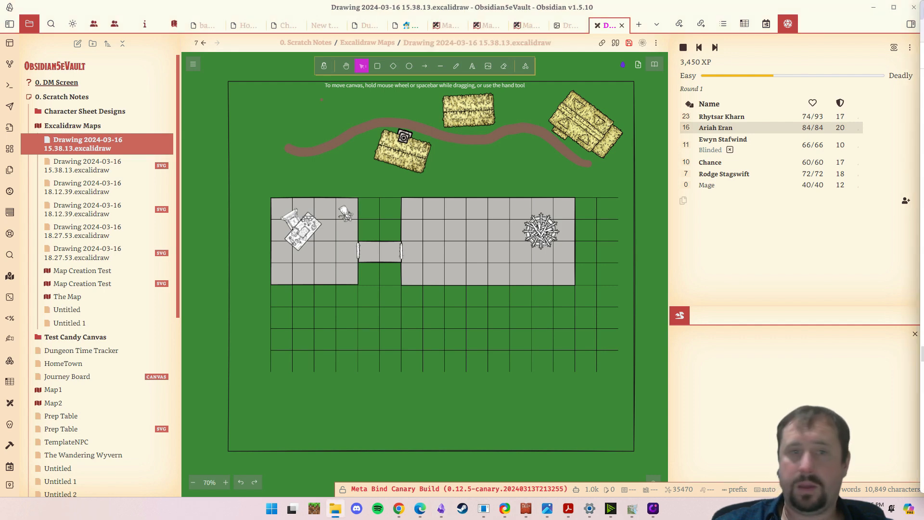
left_click(477, 137)
key("ctrl+v")
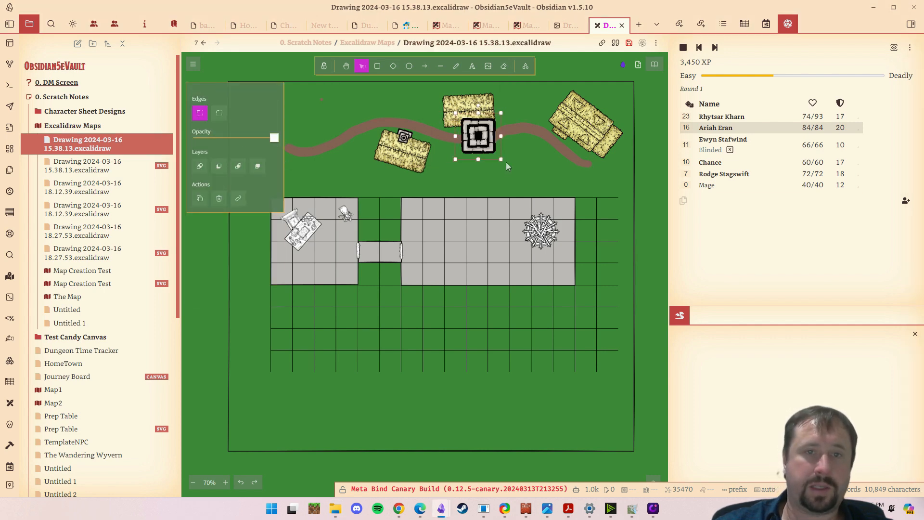
left_click_drag(501, 159, 558, 102)
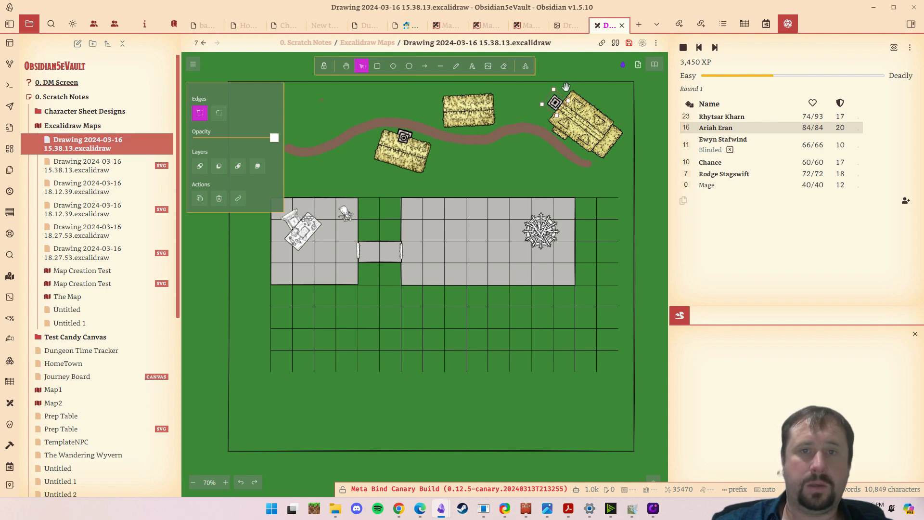
left_click(508, 175)
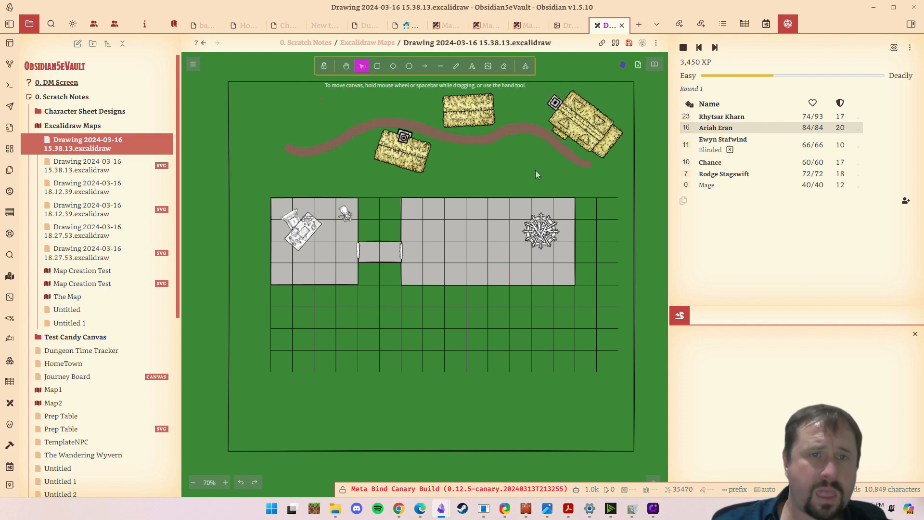
- Set the freehand pen's stroke to a custom yellow, cfd166
left_click_drag(500, 169, 463, 238)
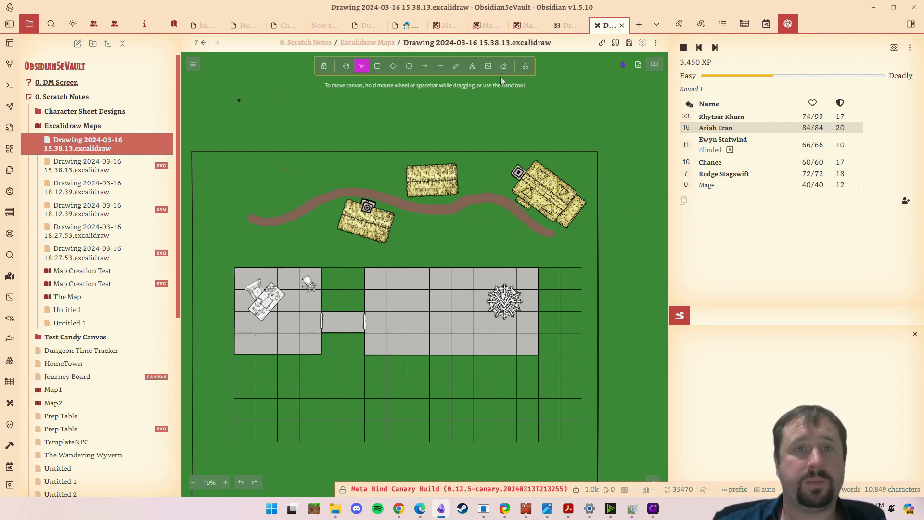
left_click(457, 67)
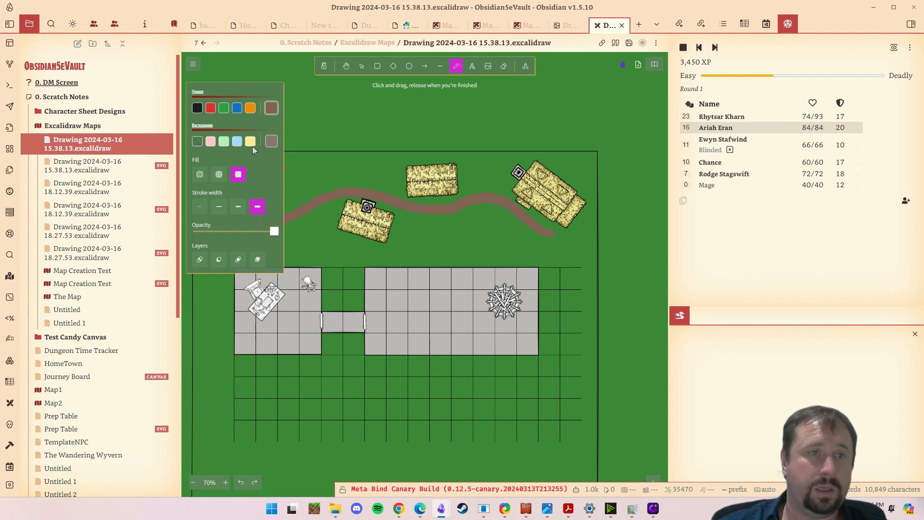
left_click(271, 107)
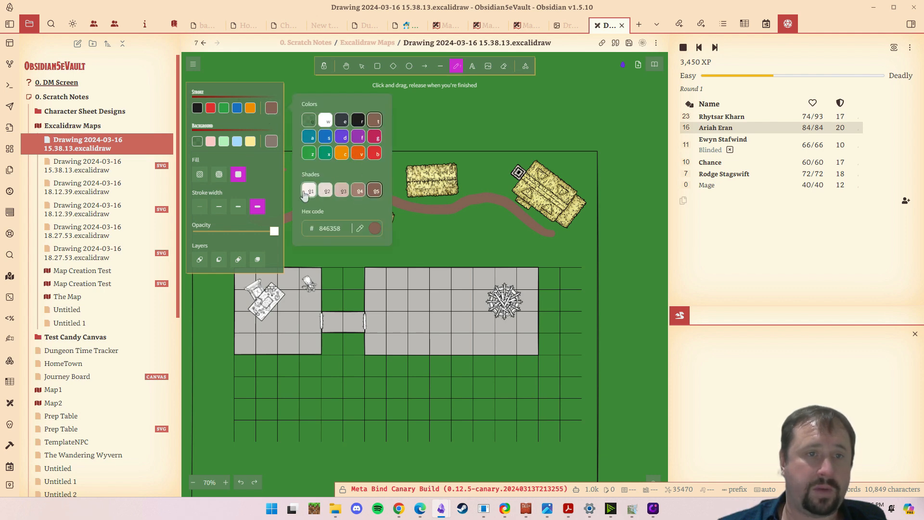
left_click(375, 228)
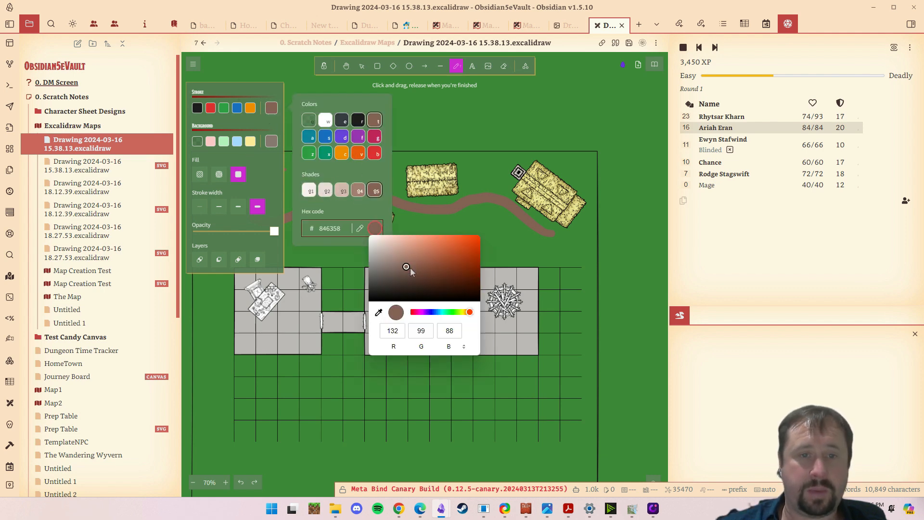
left_click(461, 312)
left_click(427, 241)
left_click(425, 246)
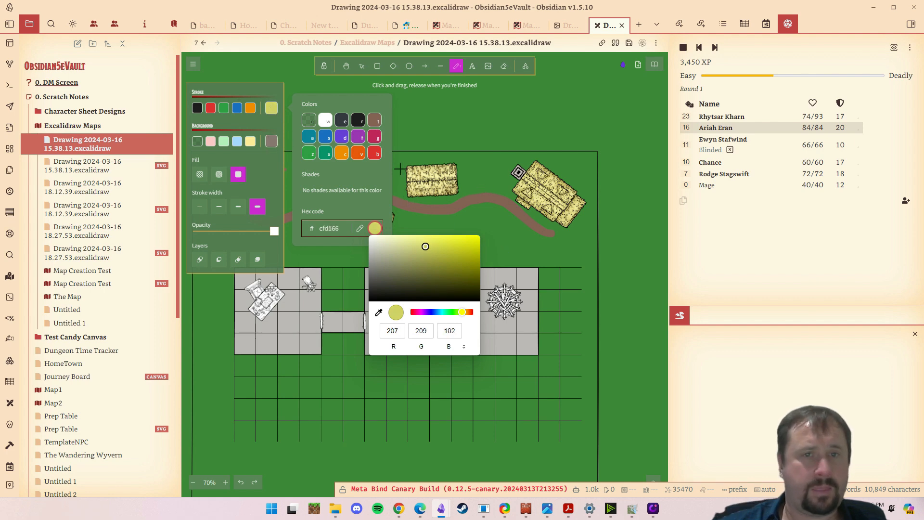
- Draw an irregular yellow freehand loop between the winding path and the east room
left_click(512, 138)
left_click(532, 240)
mouse_move(532, 239)
left_mouse_down()
mouse_move(485, 208)
mouse_move(437, 225)
mouse_move(409, 254)
mouse_move(527, 257)
mouse_move(536, 247)
mouse_move(504, 216)
mouse_move(405, 237)
mouse_move(462, 256)
mouse_move(523, 252)
mouse_move(529, 237)
mouse_move(418, 253)
left_mouse_up()
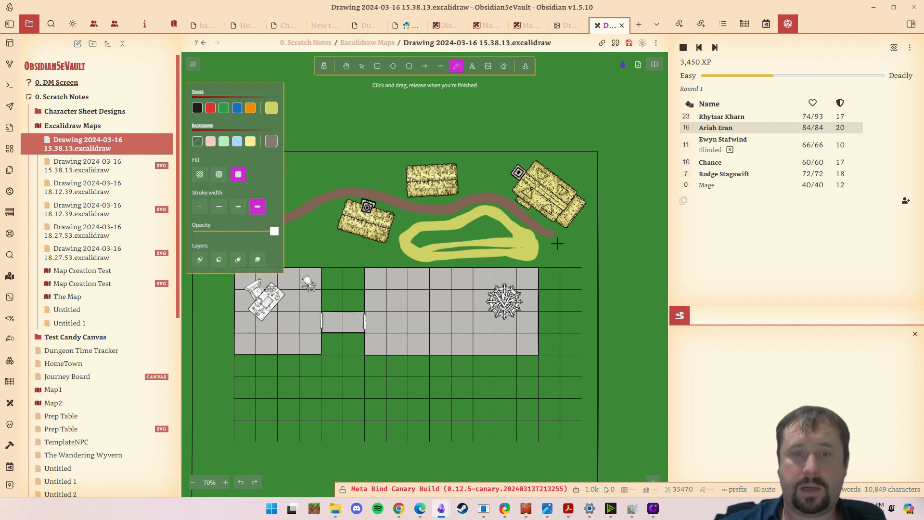
- Draw a large closed freehand shape with a yellow outline and grey-brown fill across the map frame's southern edge
mouse_move(575, 240)
left_mouse_down()
mouse_move(605, 231)
mouse_move(653, 83)
left_mouse_up()
mouse_move(570, 317)
left_mouse_down()
mouse_move(418, 306)
mouse_move(574, 371)
mouse_move(568, 316)
mouse_move(475, 345)
mouse_move(604, 305)
mouse_move(461, 335)
left_mouse_up()
left_click_drag(497, 304, 616, 352)
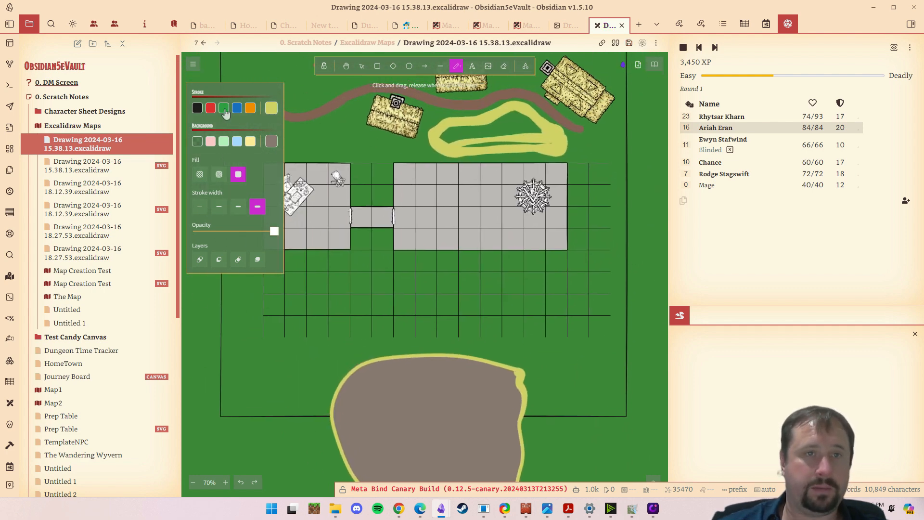
- Move the large filled freehand shape over the east room and rotate it counter-clockwise
left_click(358, 68)
left_click_drag(463, 428, 494, 213)
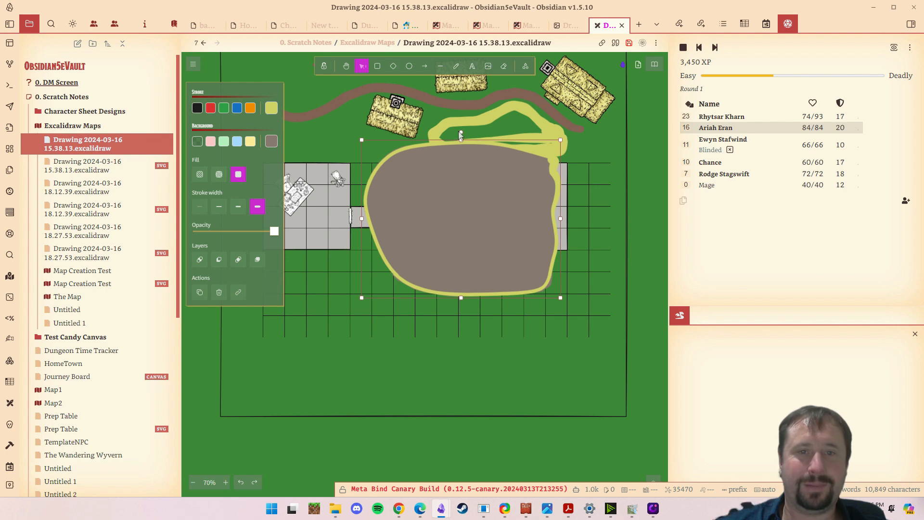
left_click_drag(461, 133, 427, 138)
left_click_drag(518, 224, 536, 191)
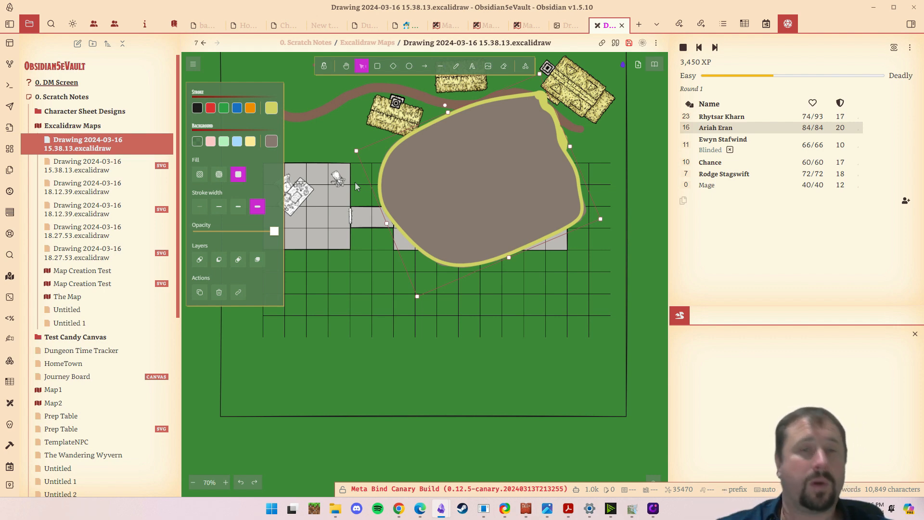
left_click_drag(493, 156, 496, 230)
- Delete the large filled freehand shape and the yellow loop south of the path
key("Delete")
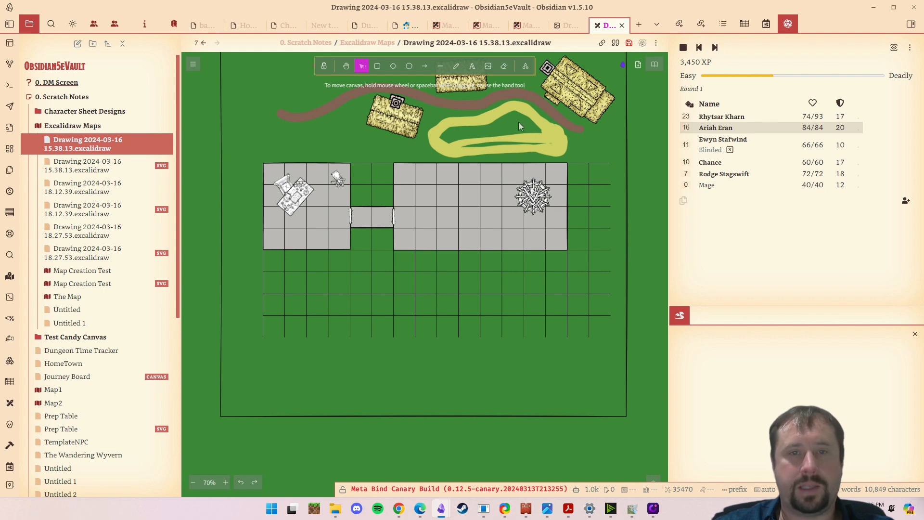
left_click(520, 138)
key("Delete")
left_click(518, 143)
key("Delete")
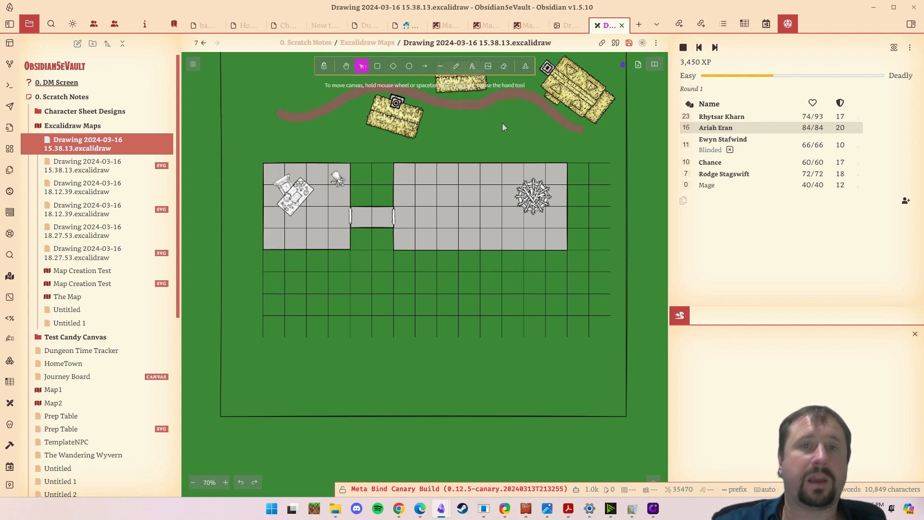
- Open Drawing 2024-03-16 18.12.39 and look over the maps embedded in the Untitled note
left_click_drag(504, 128, 536, 225)
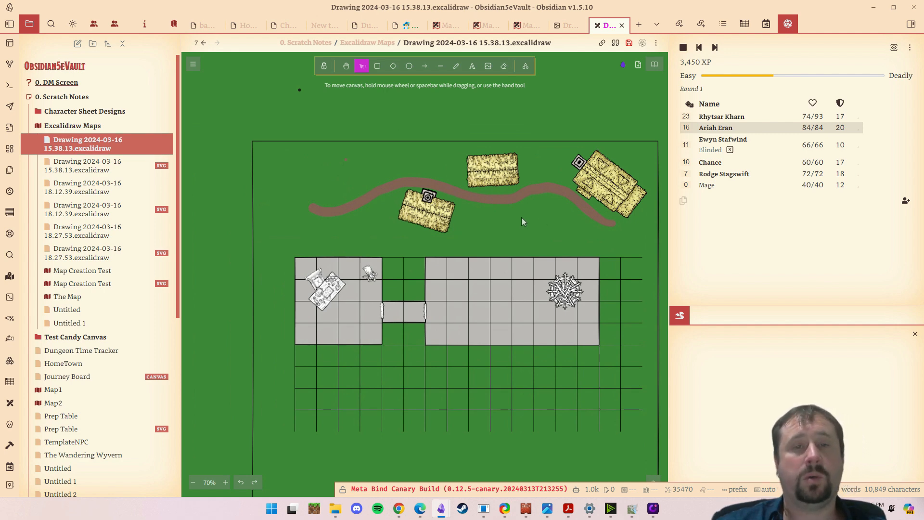
left_click(81, 194)
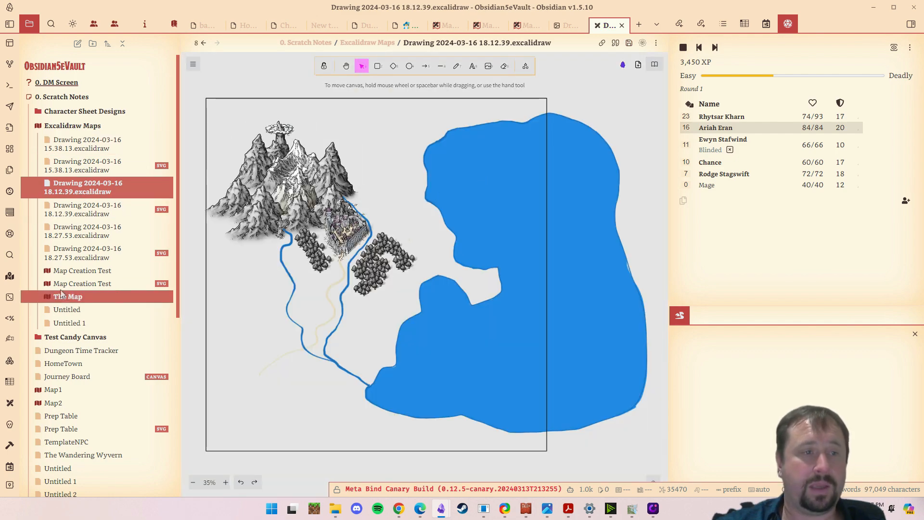
left_click(71, 308)
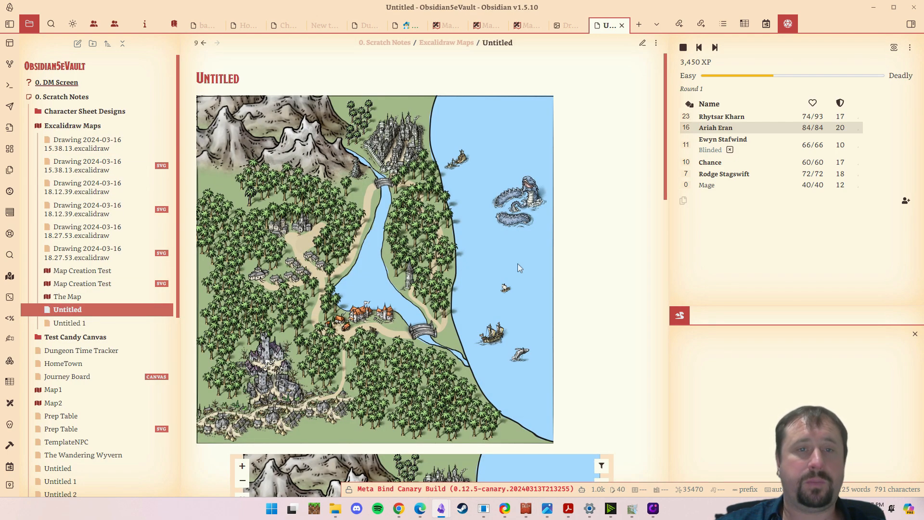
scroll(512, 245, "down", 15)
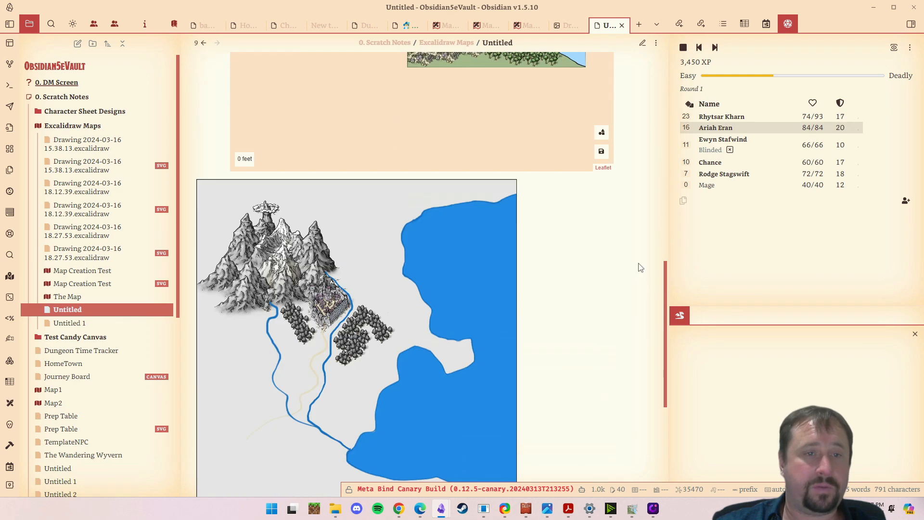
- Open the Untitled 1 note and The Map note, and look over the forested coastal map
left_click(68, 324)
left_click(67, 297)
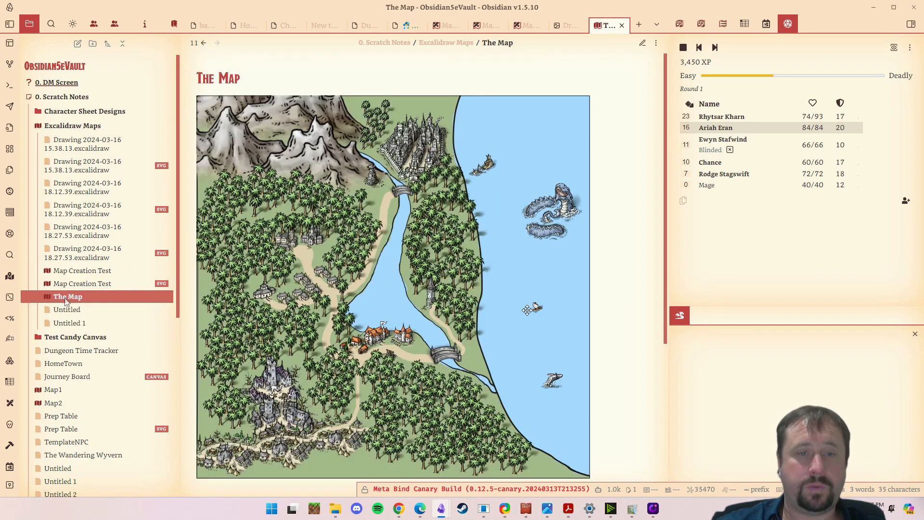
scroll(578, 295, "down", 5)
scroll(585, 296, "up", 5)
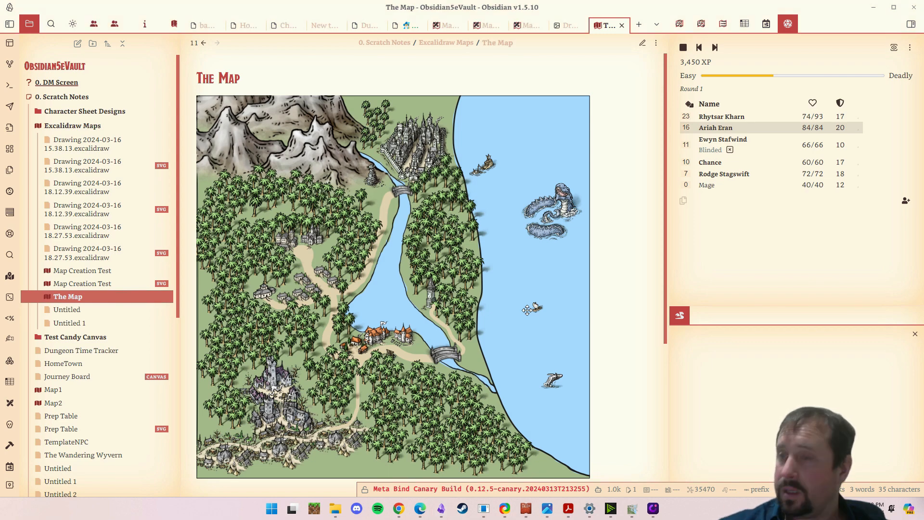
key("alt+Tab")
key("alt+Tab")
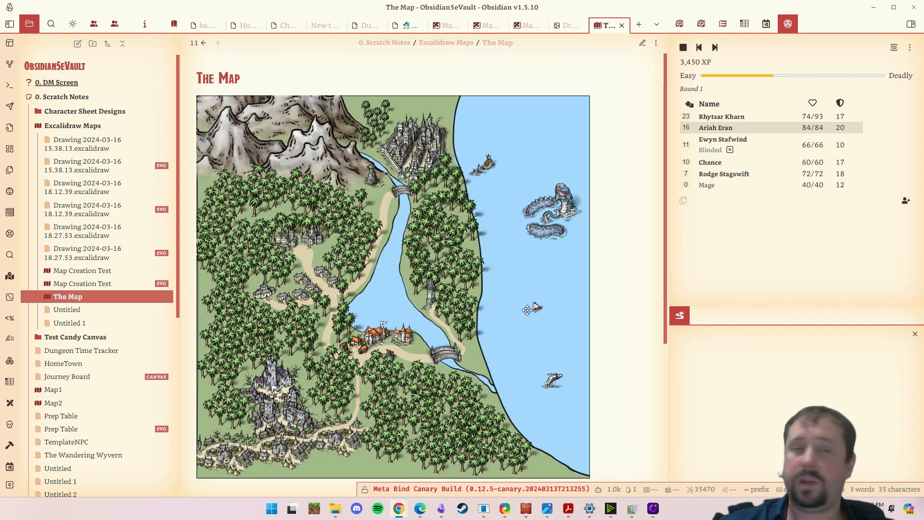
- Switch to the Chrome window with the Obsidian TTRPG Tutorials site, maximize it, and look over the home page
key("alt+Tab")
left_click_drag(558, 180, 536, 70)
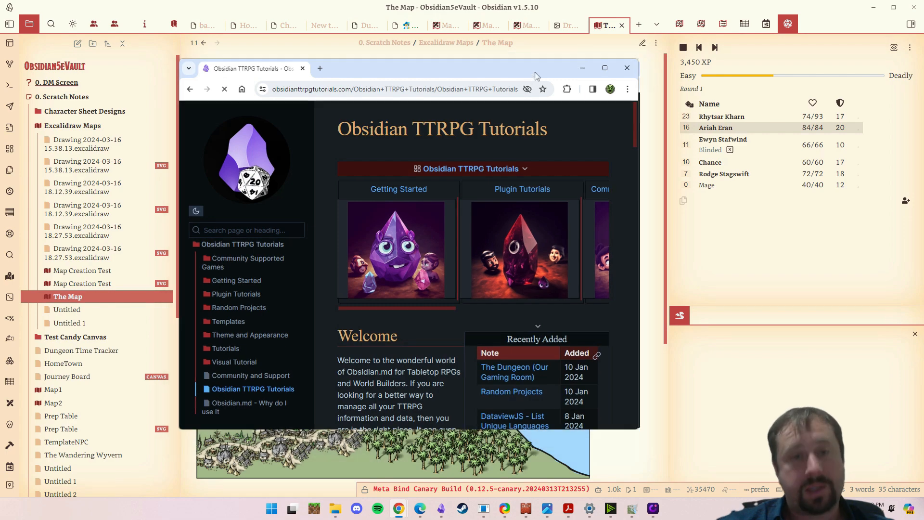
double_click(537, 76)
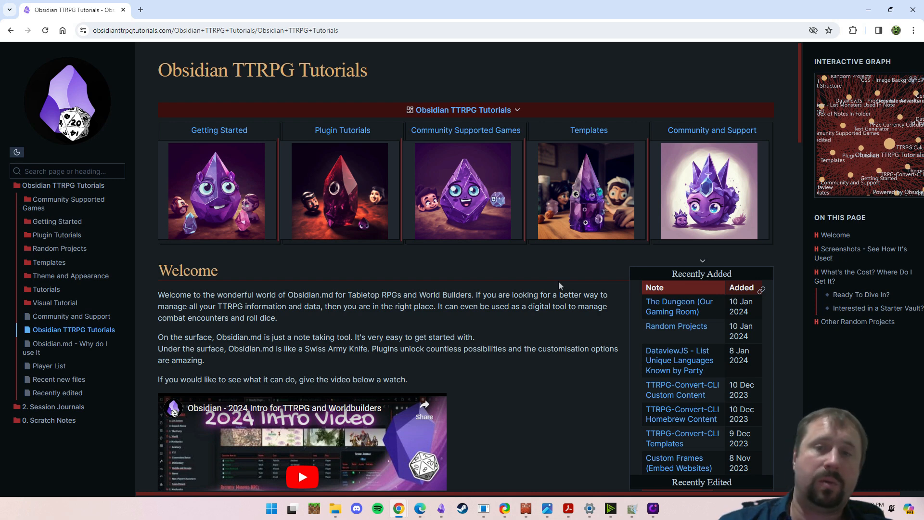
mouse_move(754, 133)
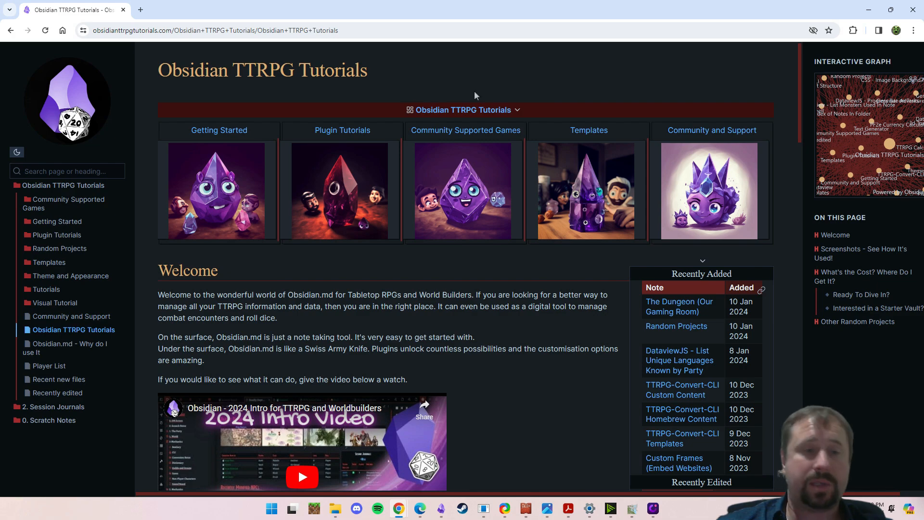
scroll(576, 179, "down", 13)
scroll(585, 176, "up", 12)
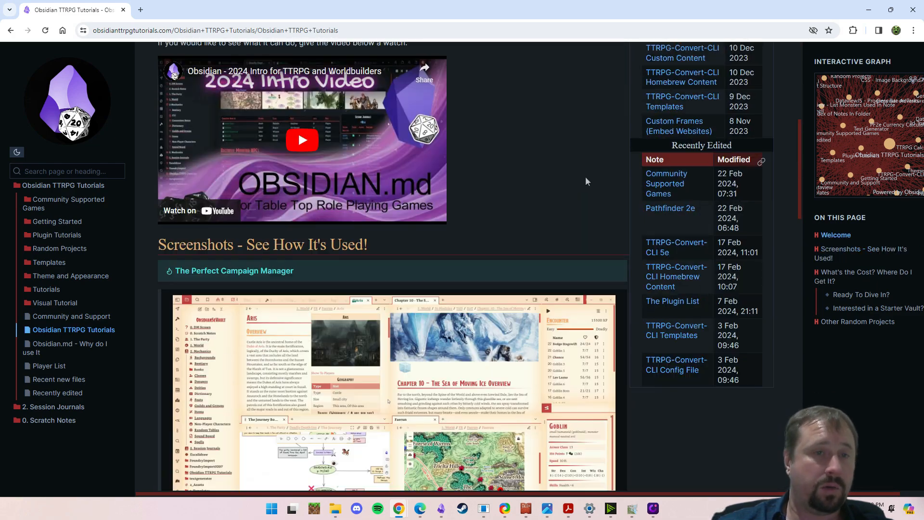
scroll(591, 177, "up", 1)
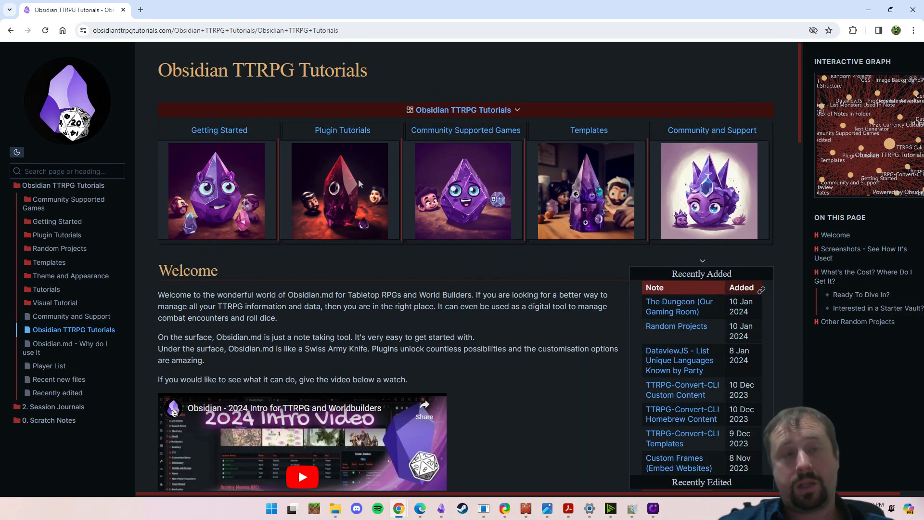
- Open the Getting Started page and look at its Link Between Notes, Add Heading and Underline Text sections, collapsing the last two again
left_click(219, 130)
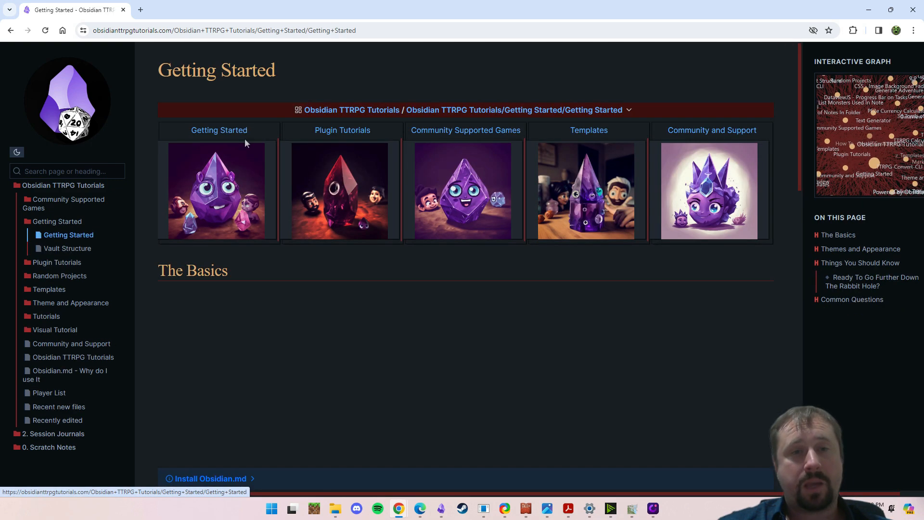
scroll(586, 206, "down", 5)
scroll(586, 208, "down", 3)
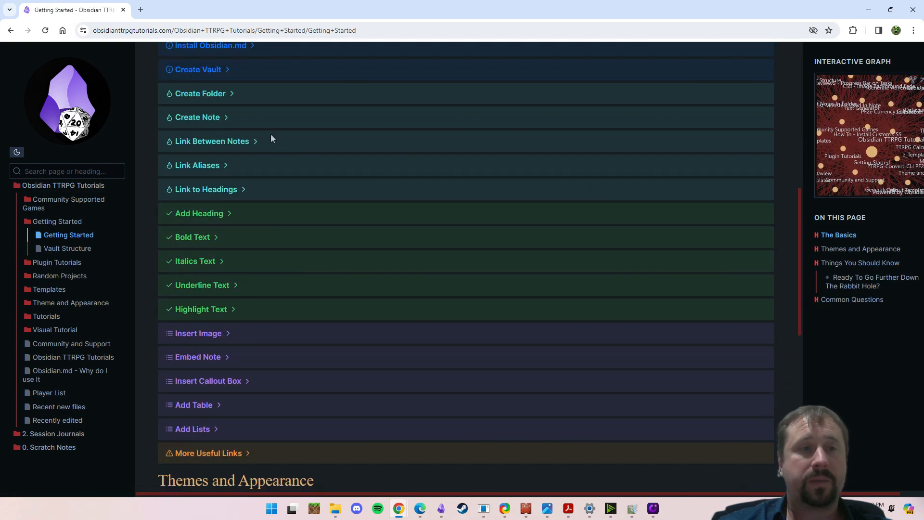
left_click(257, 141)
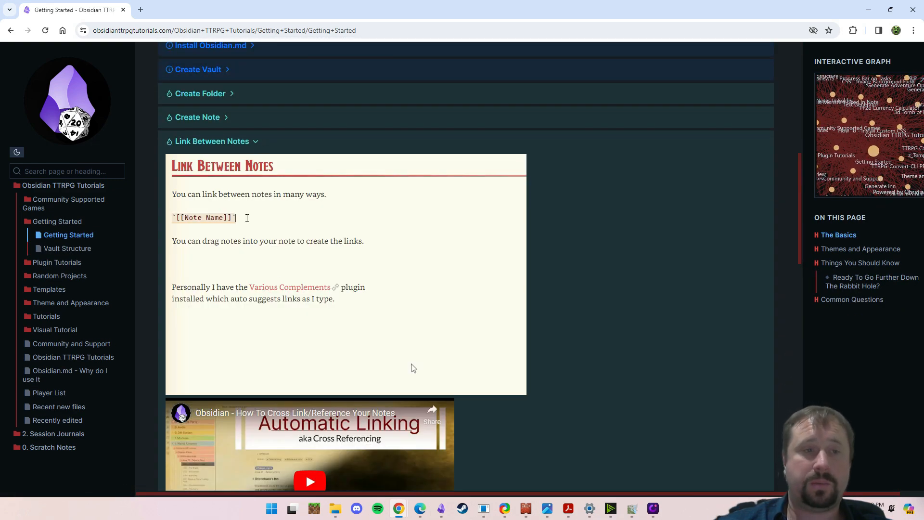
scroll(412, 367, "down", 9)
left_click(231, 210)
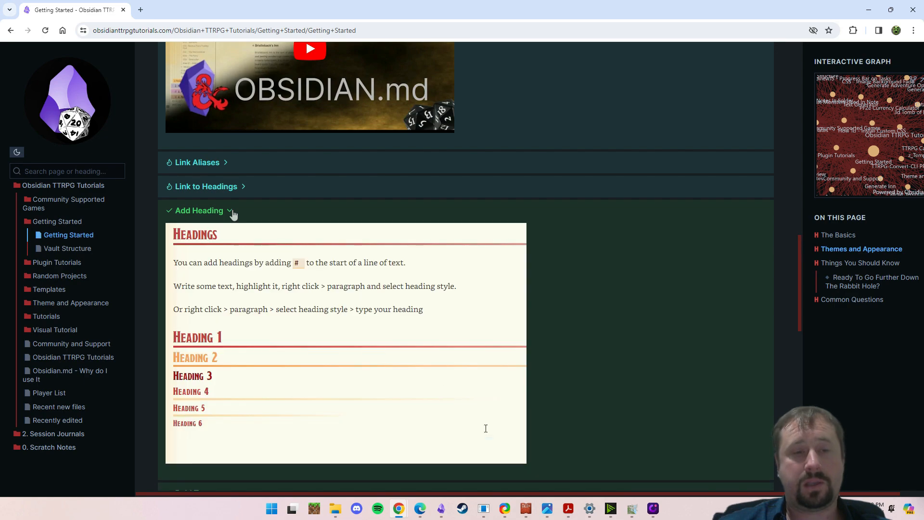
left_click(231, 211)
left_click(245, 284)
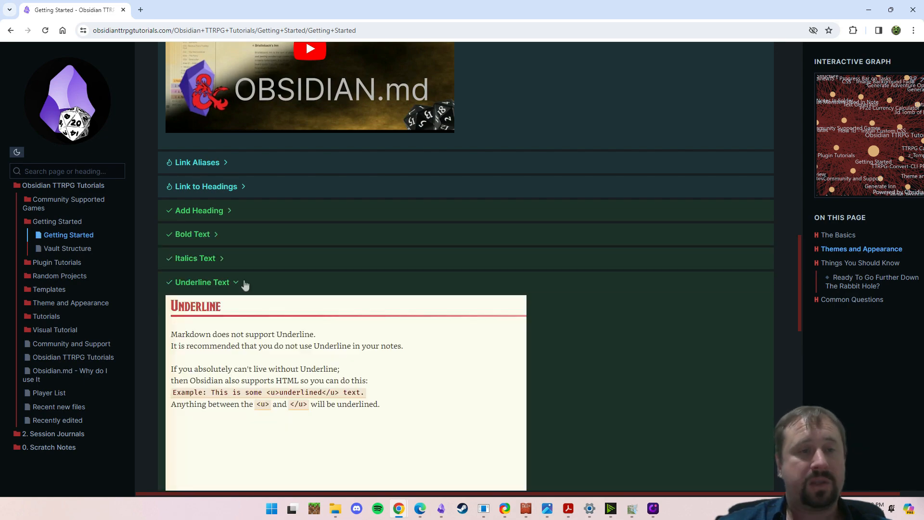
left_click(244, 284)
- Open the Community and Support page and look over its Discord and Facebook community sections
scroll(519, 217, "up", 15)
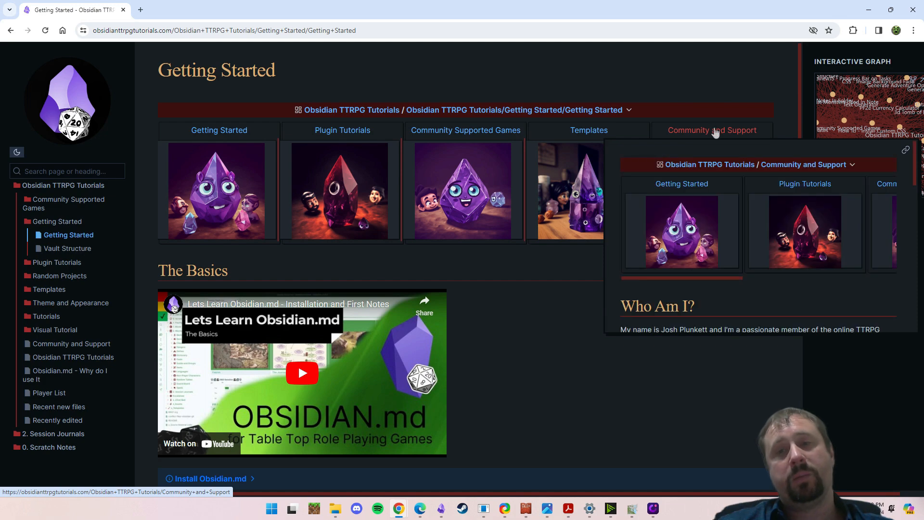
left_click(716, 131)
scroll(737, 111, "down", 1)
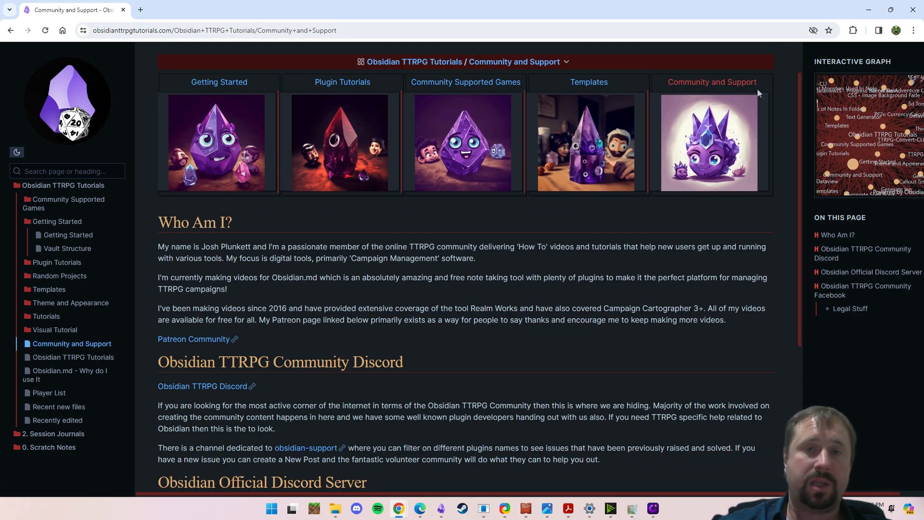
scroll(473, 206, "down", 4)
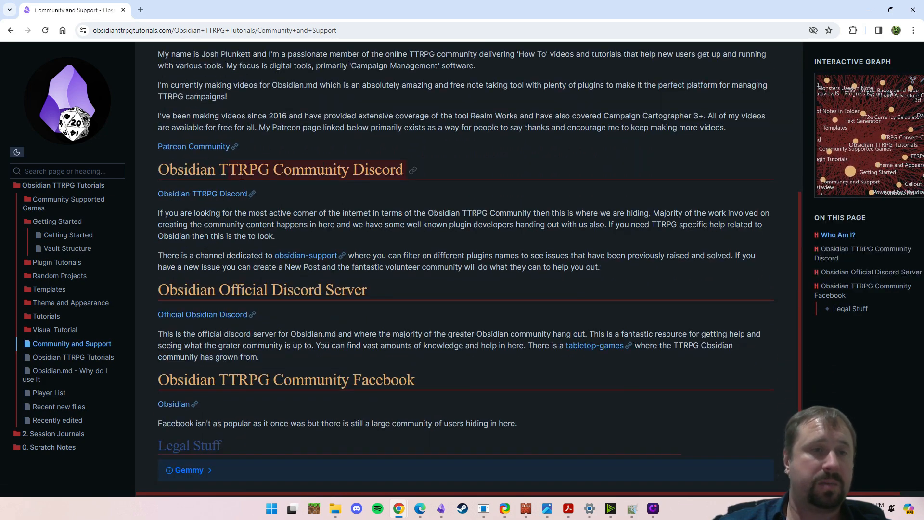